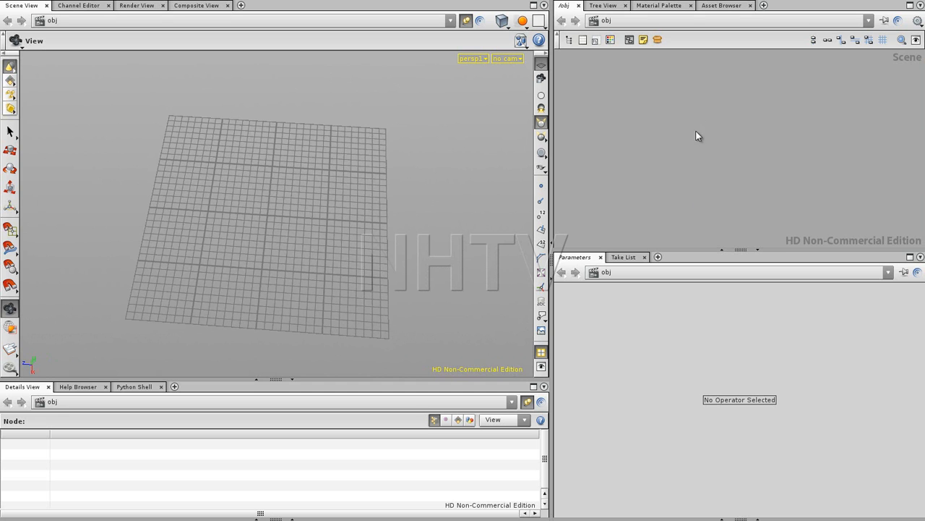
- Add a polygon sphere at object level and set its Frequency to 9
key("Tab")
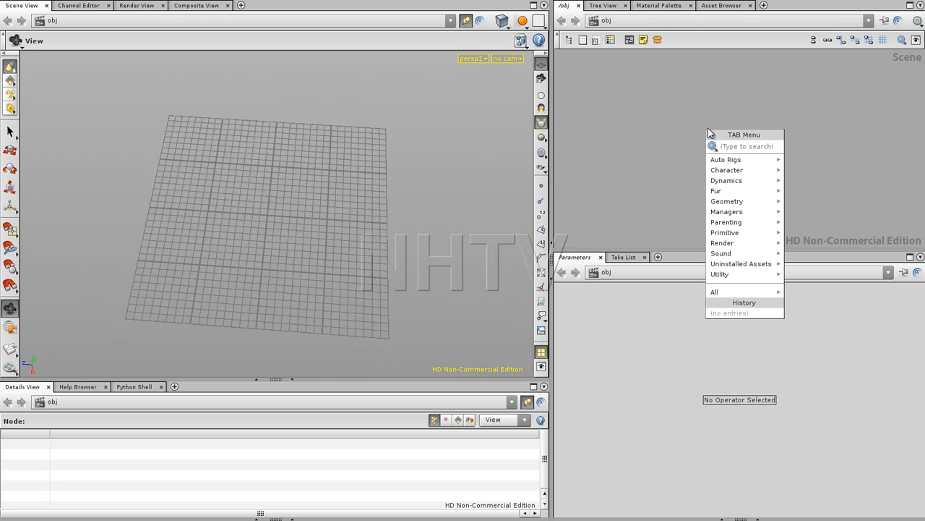
type("Sphere")
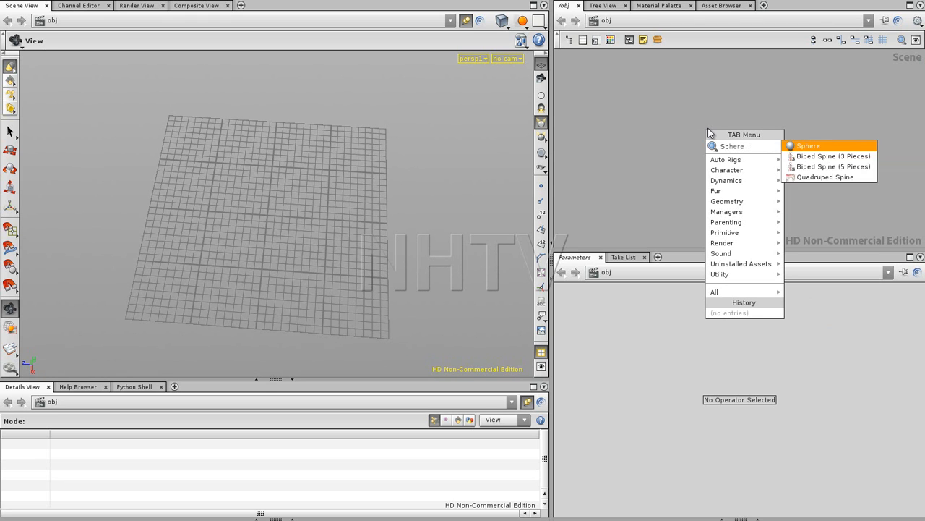
left_click(812, 149)
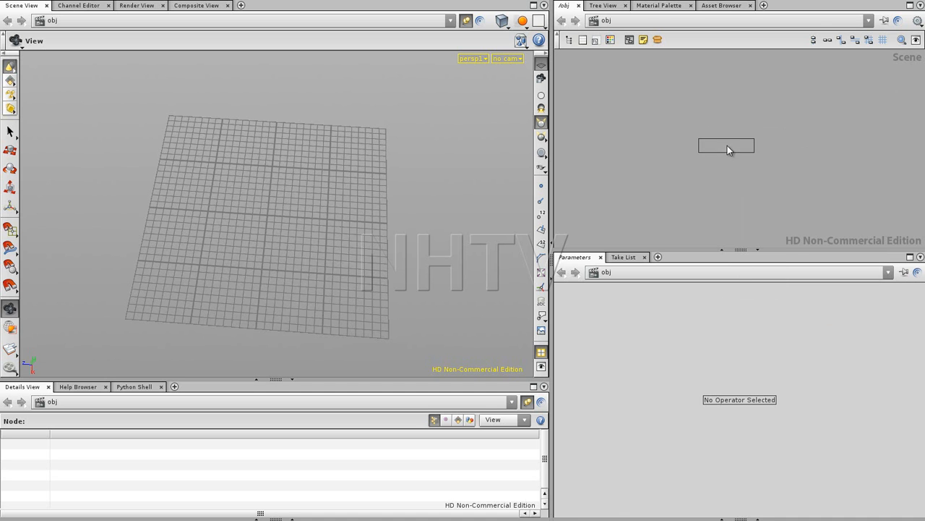
left_click(731, 147)
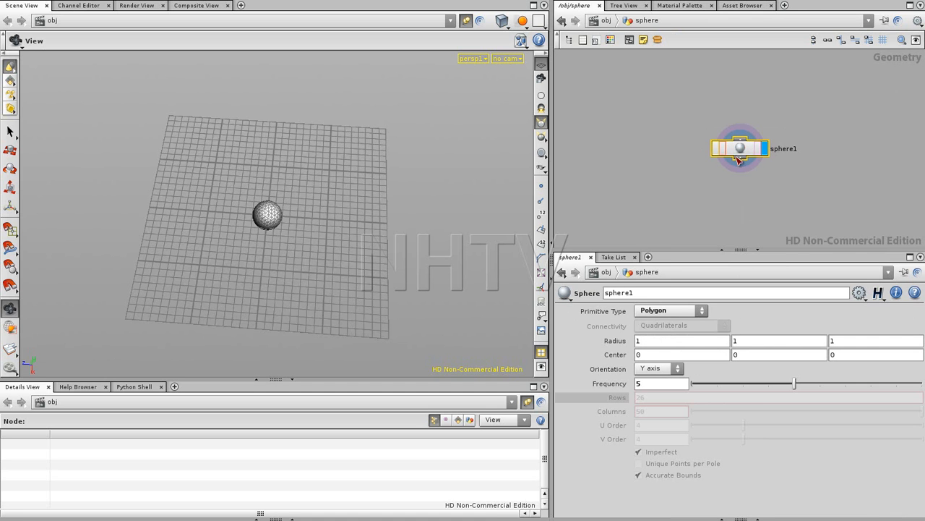
left_click_drag(794, 383, 897, 383)
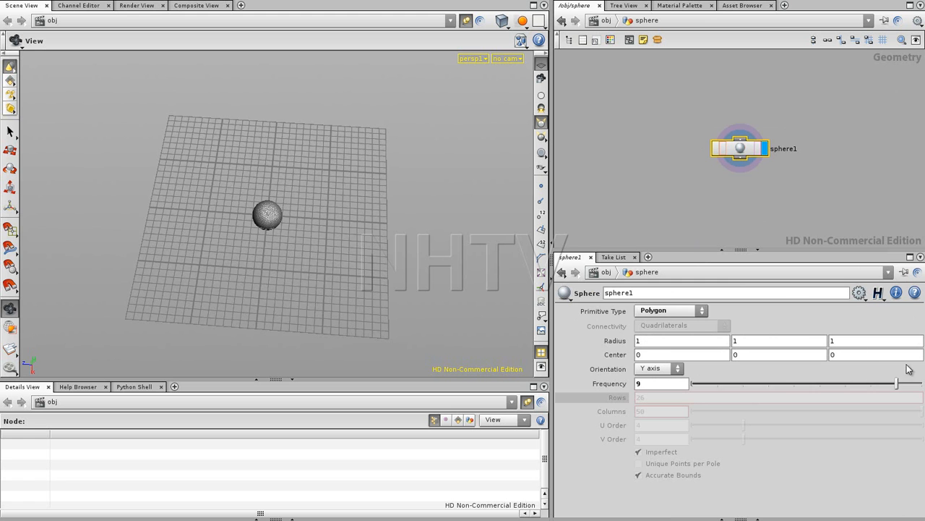
left_click_drag(236, 265, 274, 215)
right_click_drag(274, 215, 499, 213)
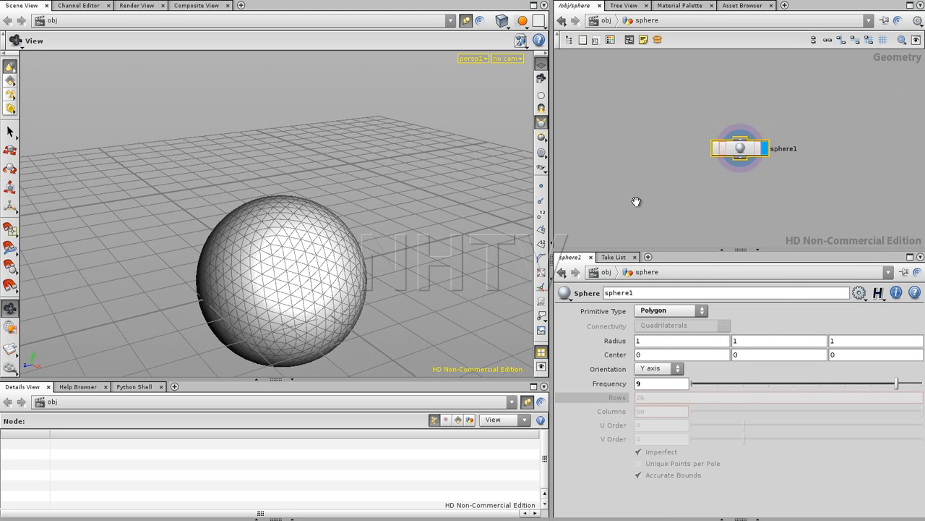
key("Tab")
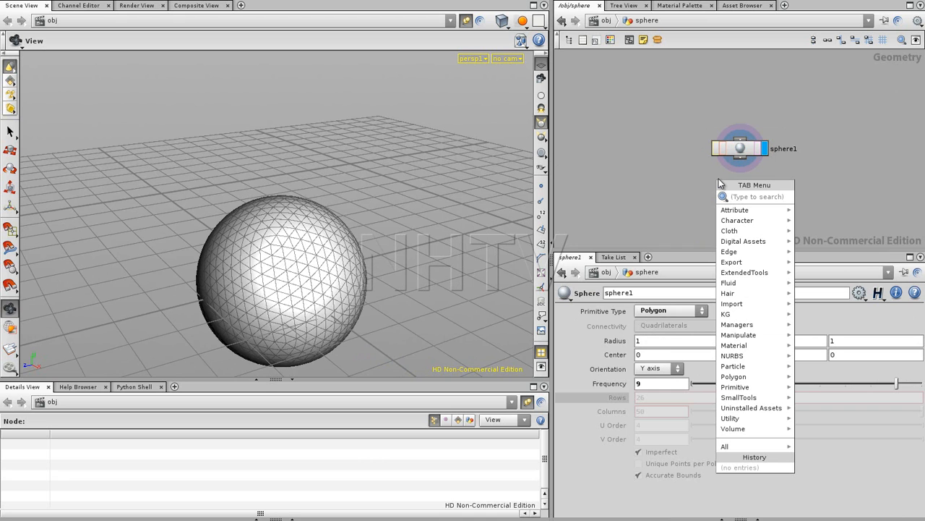
type("Cull Coincident")
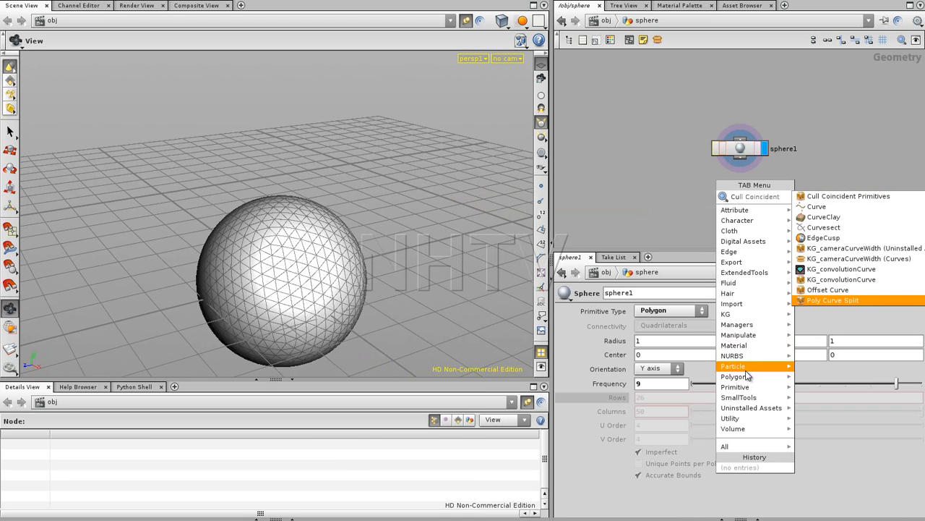
left_click(663, 226)
key("Tab")
type("sl")
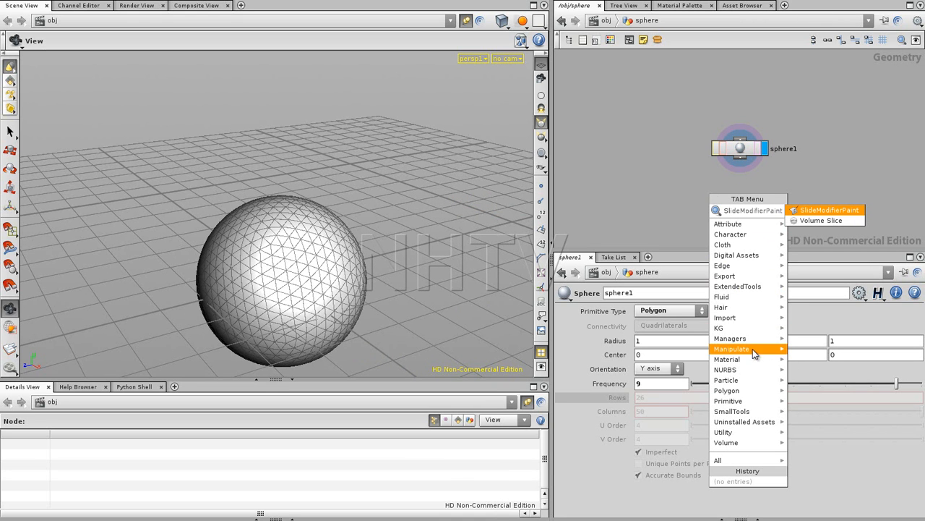
left_click(660, 207)
- Add a Clip node fed by the sphere node and display its result
key("Tab")
type("clip")
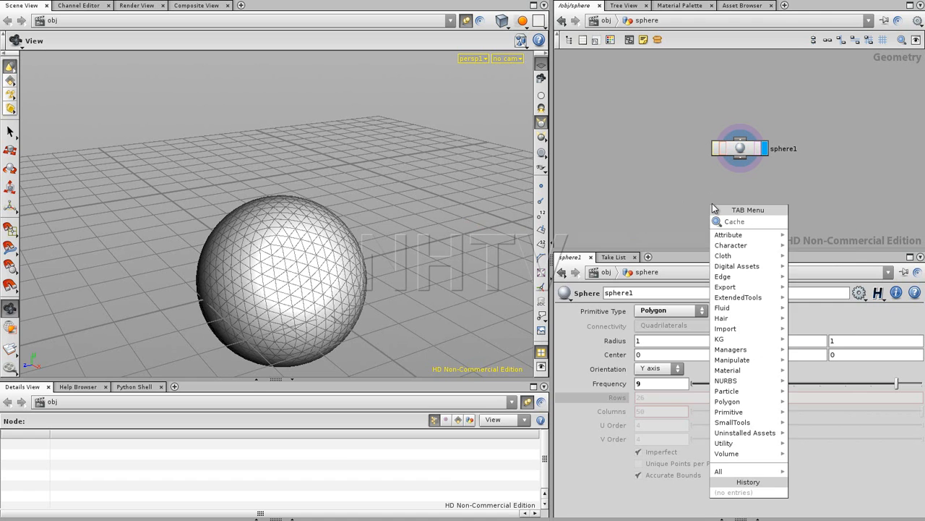
key("Return")
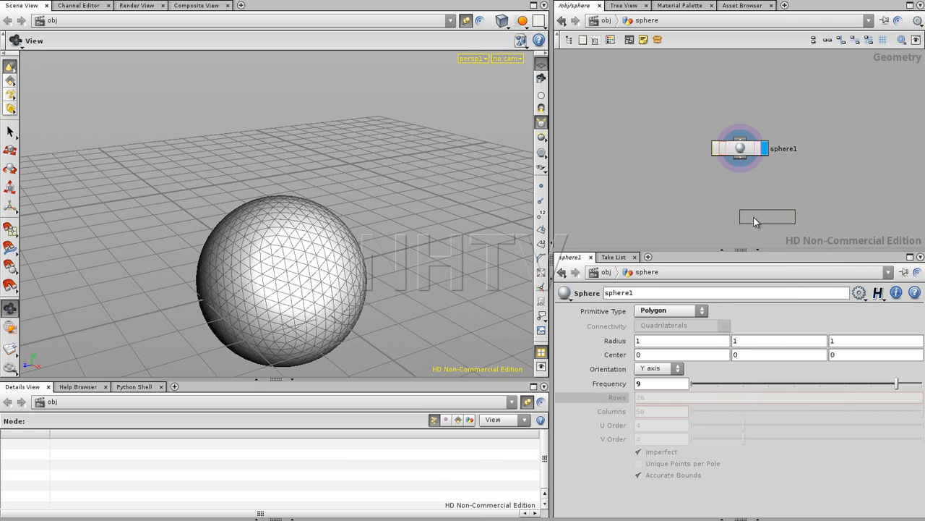
left_click(733, 202)
left_click_drag(744, 210, 752, 203)
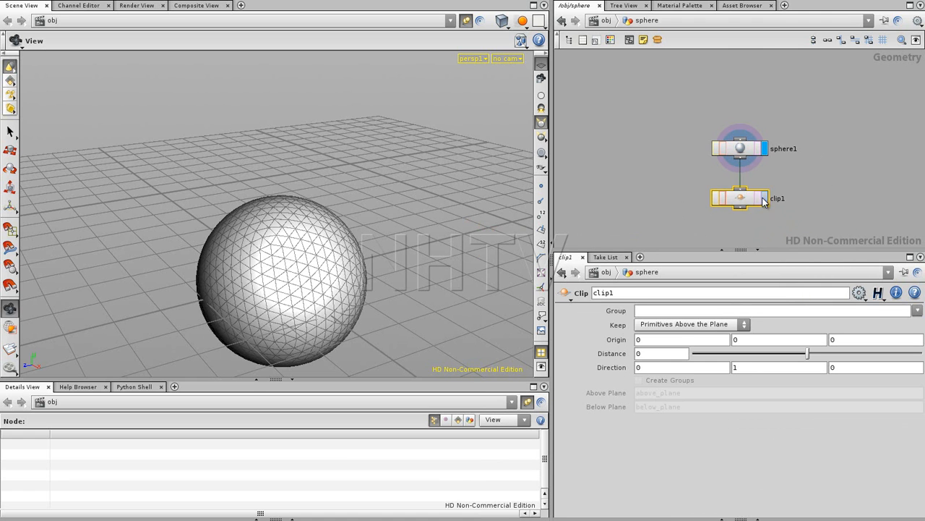
left_click(764, 198)
- Activate the clip node's handle tool and switch the scene view to the sphere object's geometry level
left_click_drag(295, 295, 232, 265)
right_click_drag(324, 255, 364, 241)
left_click_drag(363, 241, 309, 256)
left_click(745, 201)
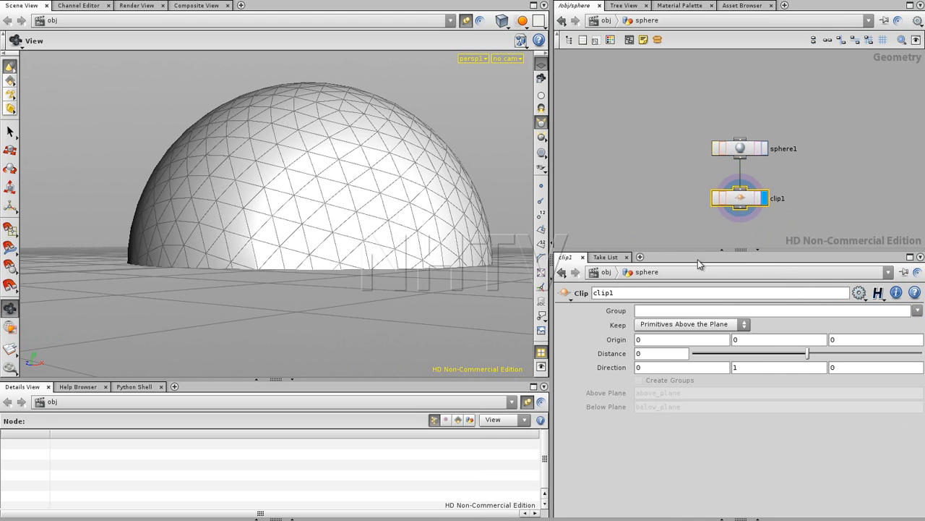
key("Return")
left_click_drag(341, 260, 446, 234)
right_click_drag(446, 234, 287, 254)
left_click_drag(287, 253, 285, 259)
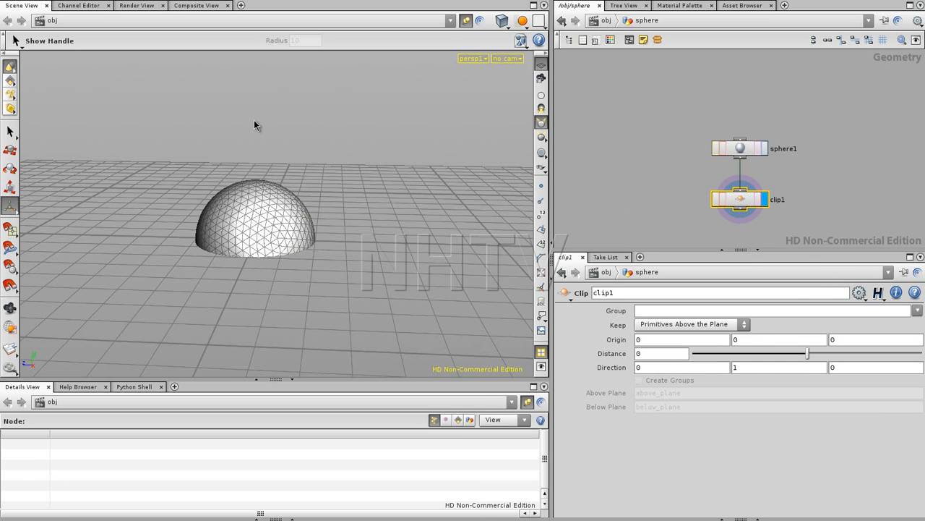
left_click(466, 21)
- Tilt the clip plane to direction 0, 0.399261, -0.916837 and show the points and normals in the scene view
left_click_drag(295, 233, 298, 201, "alt")
left_click_drag(271, 105, 389, 180, "alt")
left_click_drag(421, 282, 252, 289, "alt")
middle_click_drag(252, 290, 317, 296, "alt")
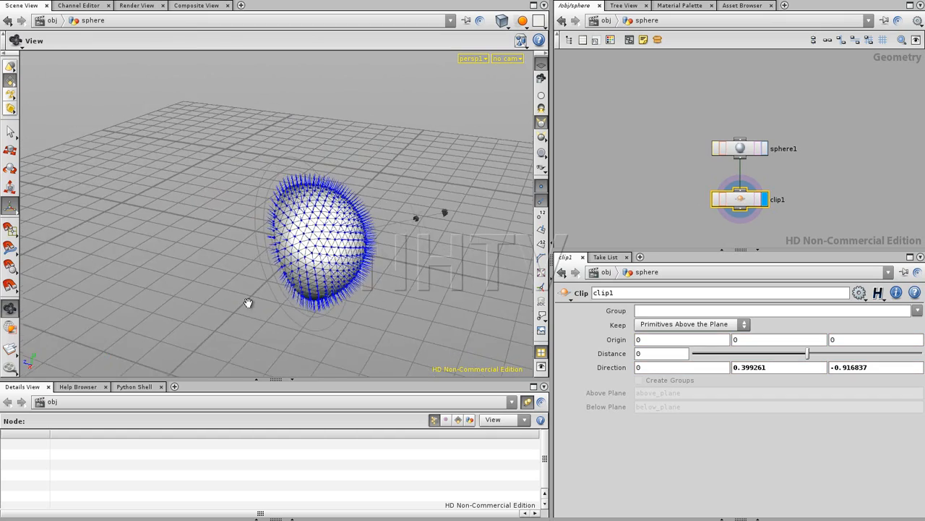
- Examine the clipped half sphere and its tilted clip plane from several angles
right_click_drag(242, 306, 387, 282, "alt")
left_click_drag(387, 281, 282, 274, "alt")
right_click_drag(282, 273, 368, 254, "alt")
left_click_drag(368, 253, 339, 283, "alt")
right_click_drag(339, 283, 302, 275, "alt")
left_click_drag(302, 275, 281, 277, "alt")
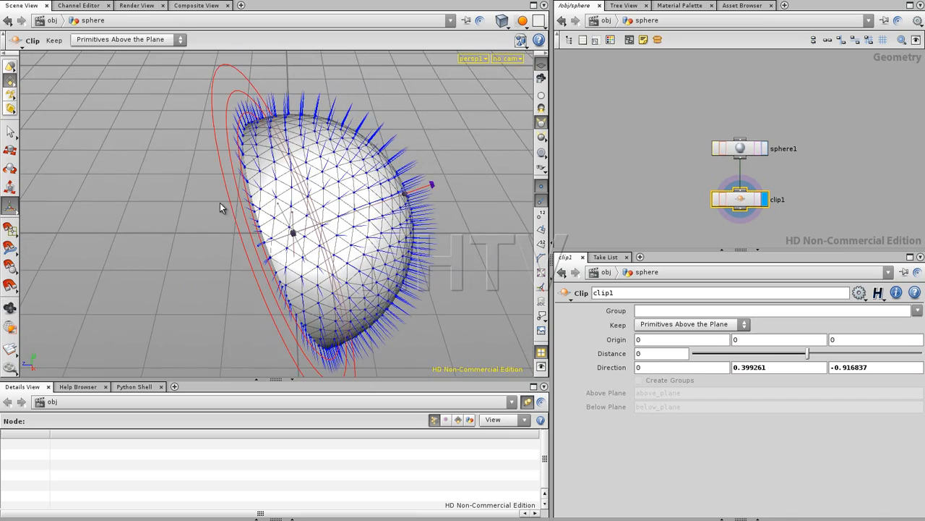
left_click_drag(370, 179, 327, 230, "alt")
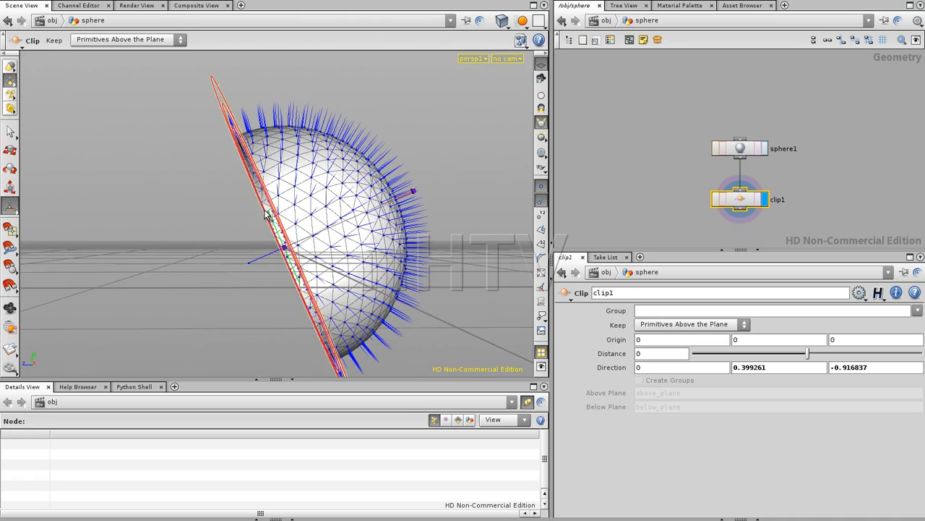
left_click_drag(281, 166, 276, 192, "alt")
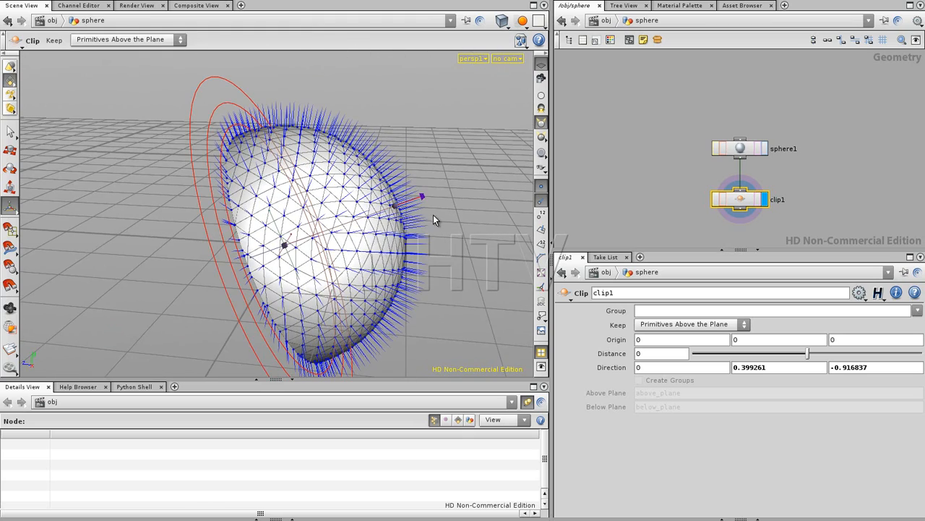
left_click_drag(424, 220, 396, 237, "alt")
- Undo the tilt of the clip plane and delete the Clip node
key("ctrl+z")
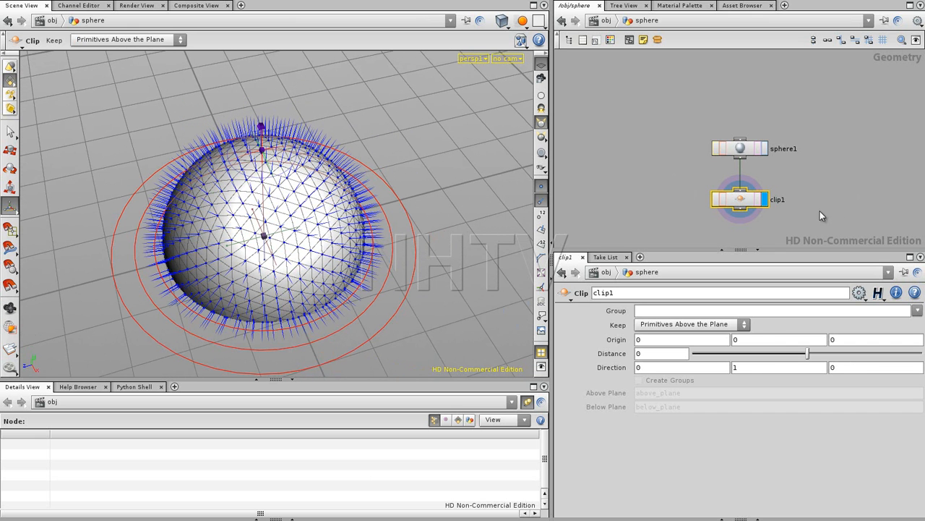
key("Delete")
- Move the sphere node aside in the network and hide the point normals in the scene view
left_click_drag(739, 149, 672, 142)
left_click(541, 201)
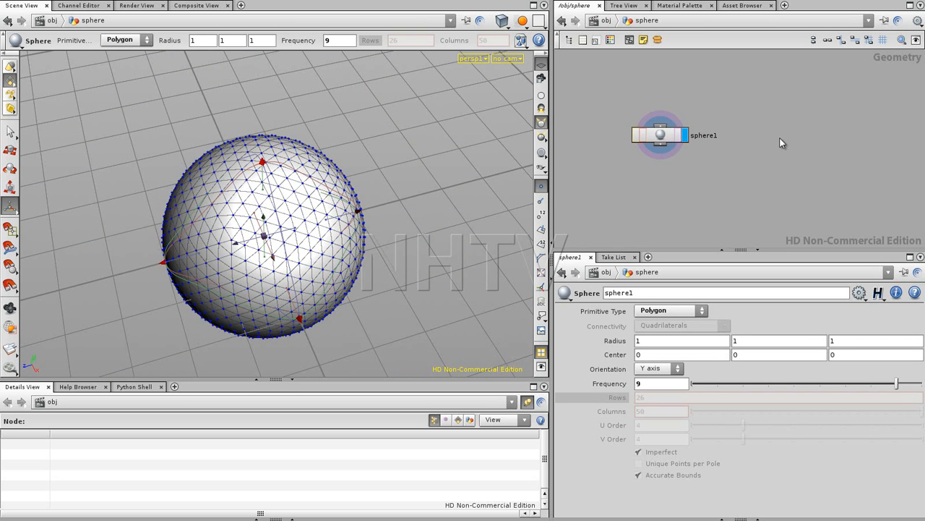
key("Tab")
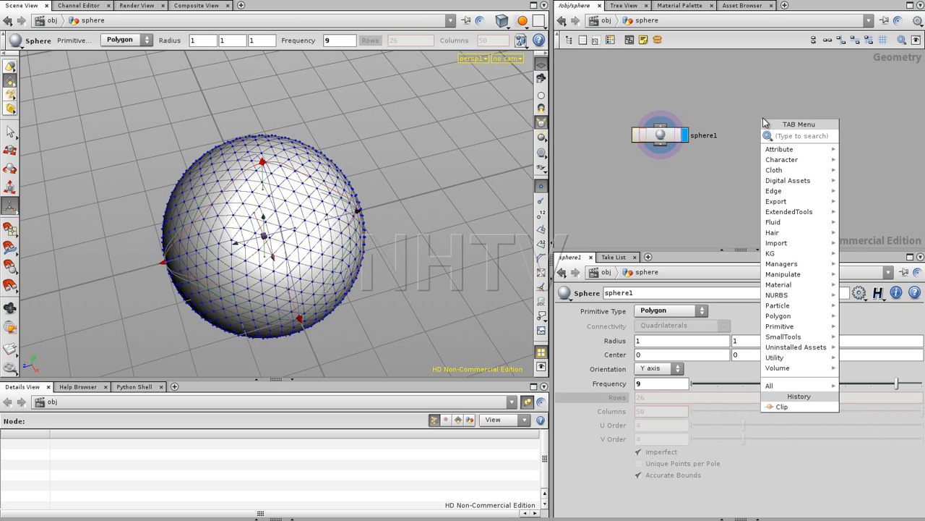
left_click(734, 117)
left_click_drag(227, 195, 427, 188, "alt")
right_click_drag(427, 188, 209, 231, "alt")
left_click_drag(209, 231, 223, 217, "alt")
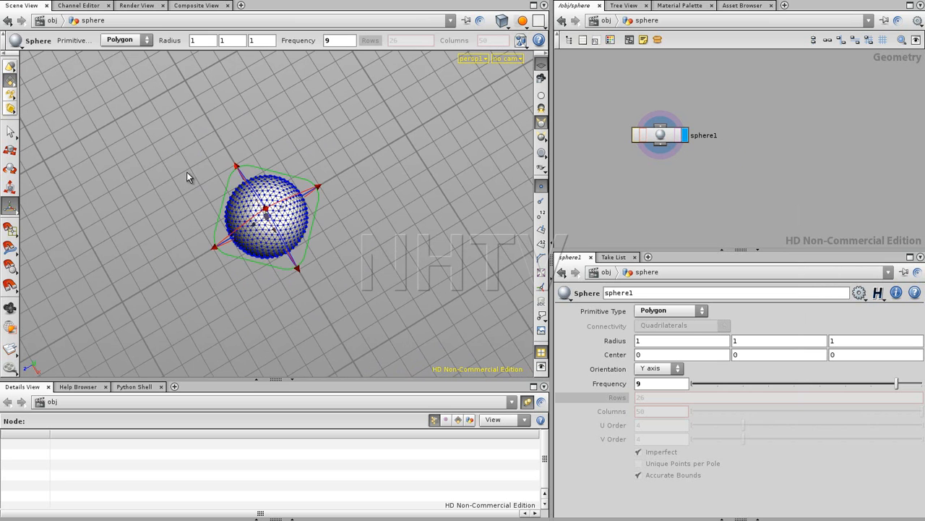
middle_click_drag(190, 207, 200, 200, "alt")
right_click_drag(204, 209, 229, 193, "alt")
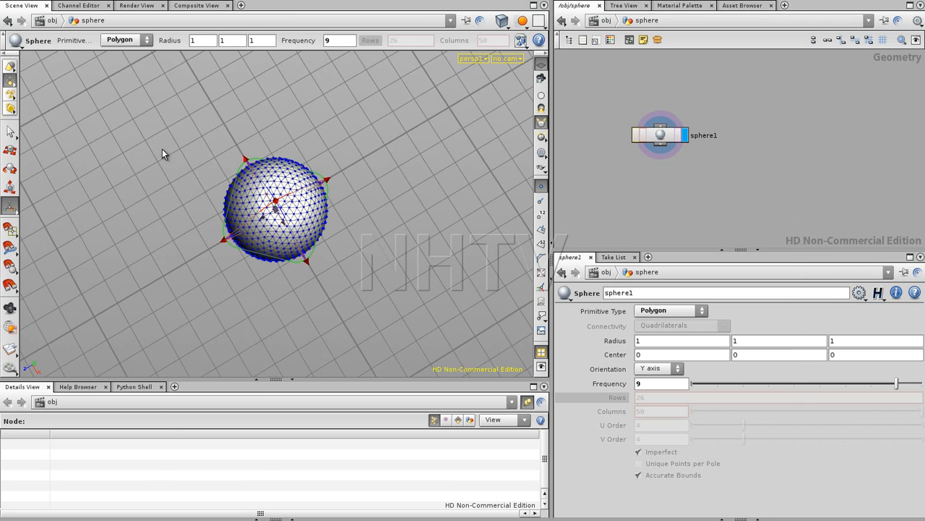
key("Tab")
type("curve")
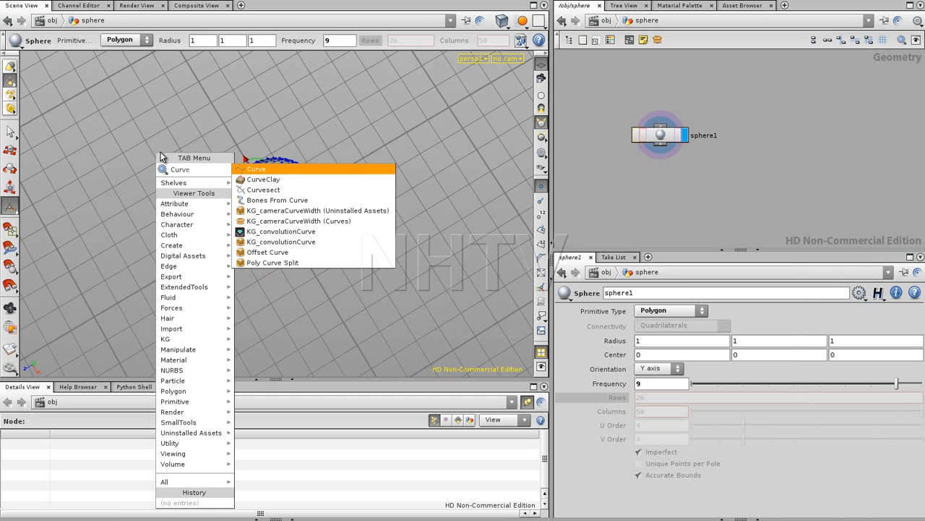
left_click(712, 172)
key("Tab")
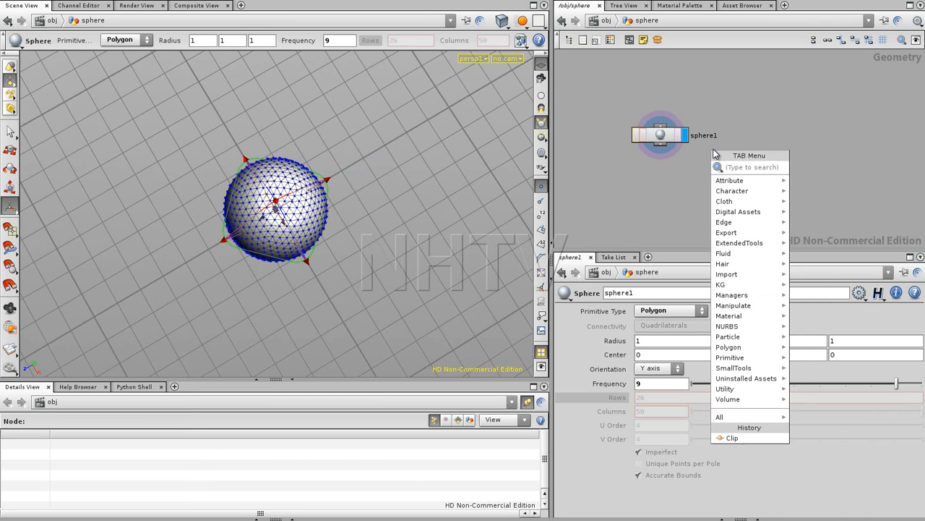
type("Crease")
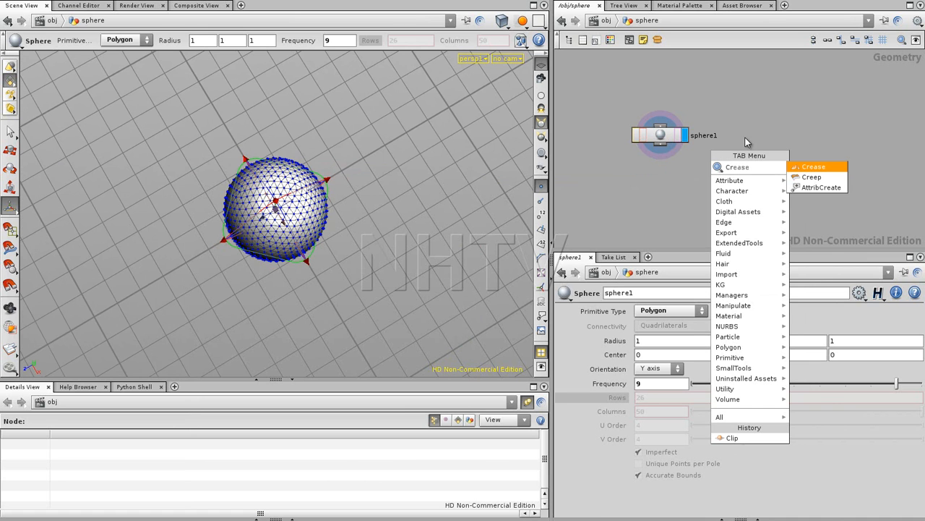
key("Escape")
- Add a displayed Curve node beside the sphere node and show the sphere as a template
key("Tab")
type("Curve")
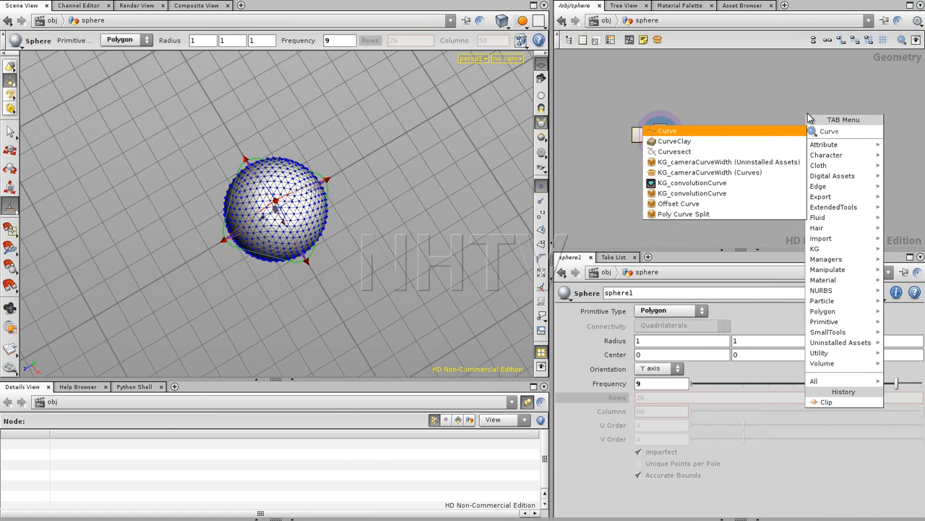
left_click(711, 130)
left_click(755, 135)
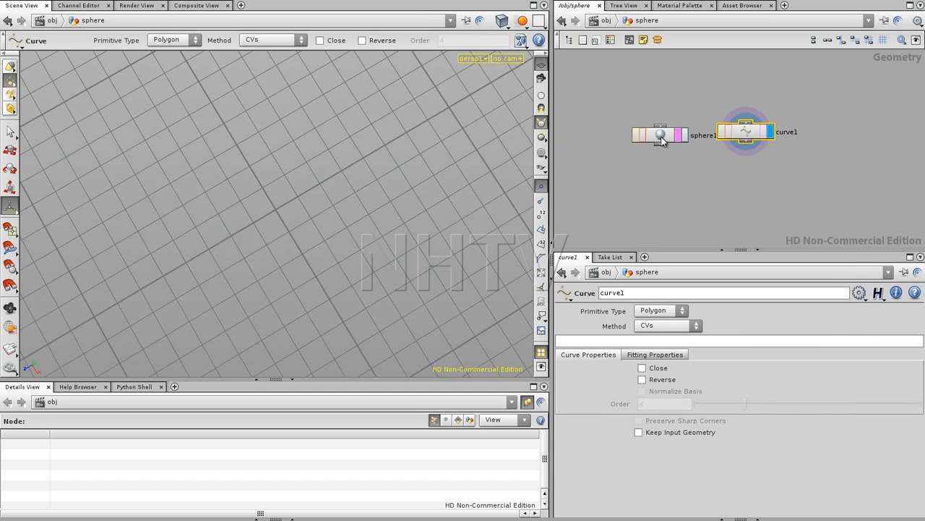
left_click(679, 137)
- Draw an open 11-point curve on the ground grid that winds across the sphere and loops back over it
left_click(147, 133)
left_click(221, 158)
left_click(224, 191)
left_click(256, 221)
left_click(289, 314)
left_click(391, 300)
left_click(397, 237)
left_click(318, 242)
left_click(287, 196)
left_click(319, 143)
left_click(365, 96)
key("Return")
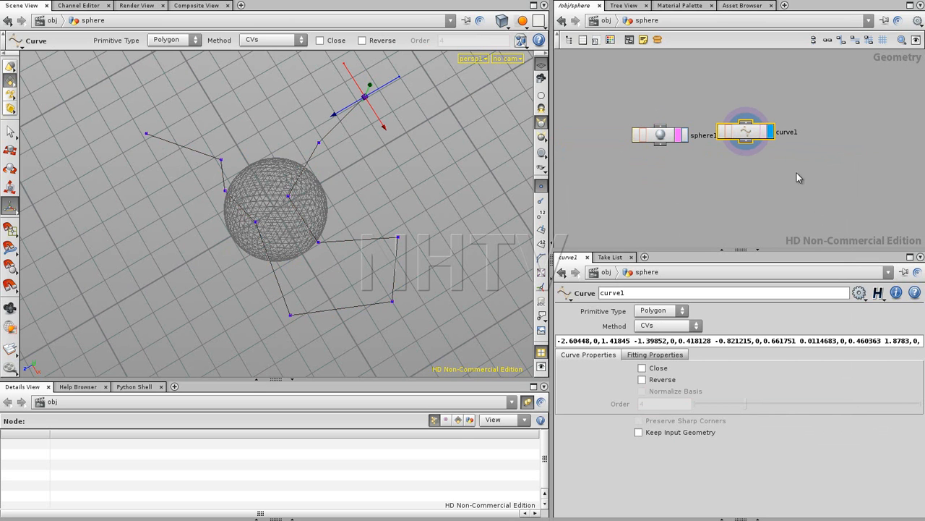
- Set the curve's Primitive Type to NURBS
left_click(654, 311)
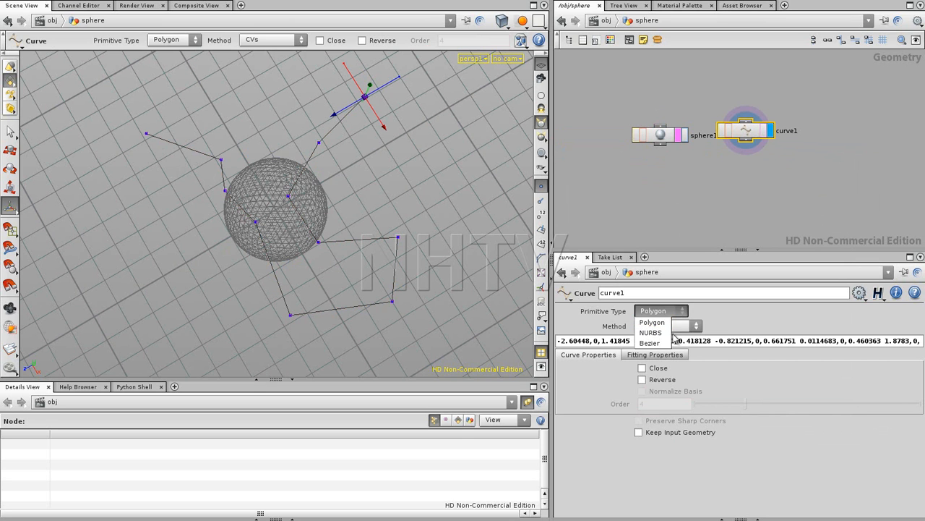
left_click(650, 332)
middle_click_drag(711, 189, 712, 187)
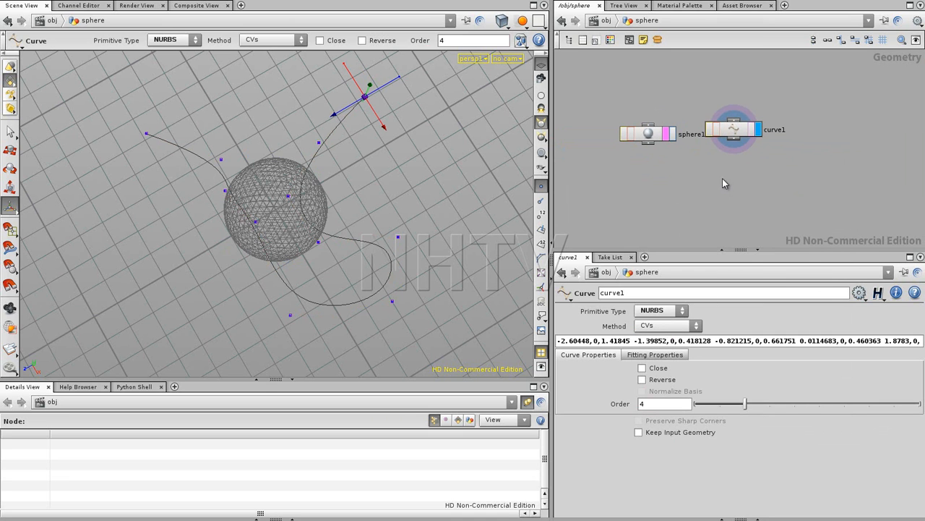
key("Tab")
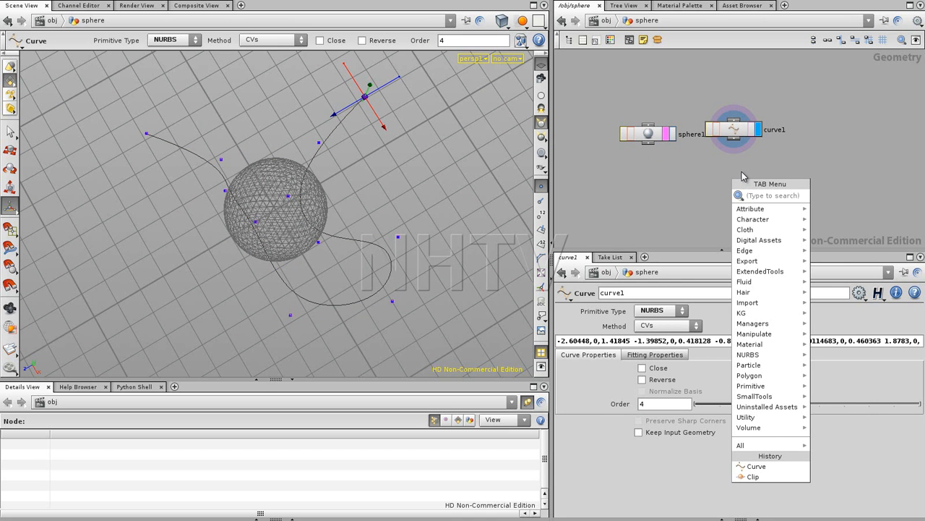
left_click(727, 165)
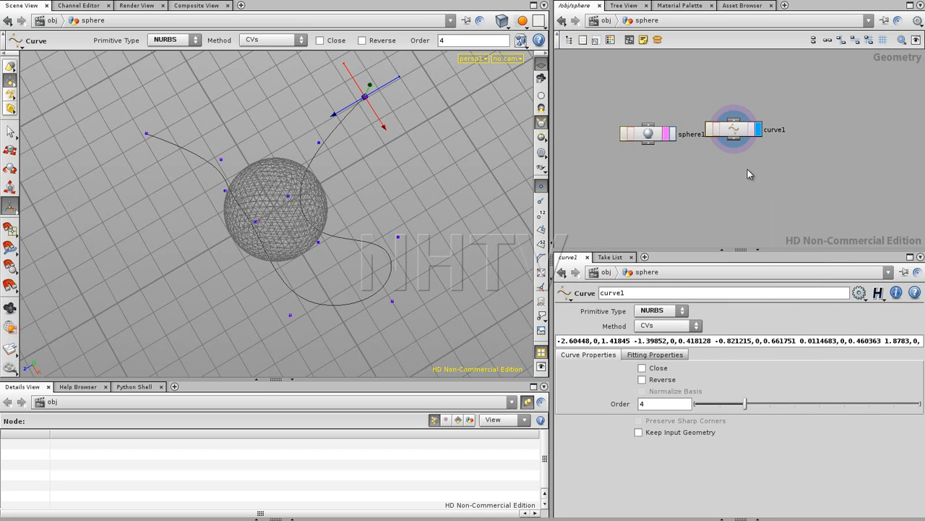
- Add a Resample node after the curve and move both nodes farther away from the sphere node
key("Tab")
type("re")
left_click(836, 198)
left_click(725, 172)
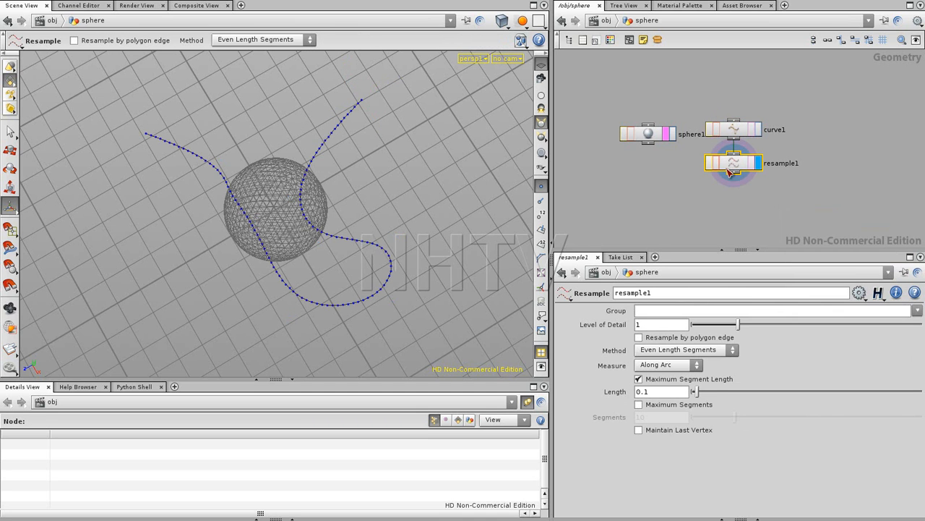
left_click(734, 128, "shift")
left_click_drag(734, 129, 798, 121)
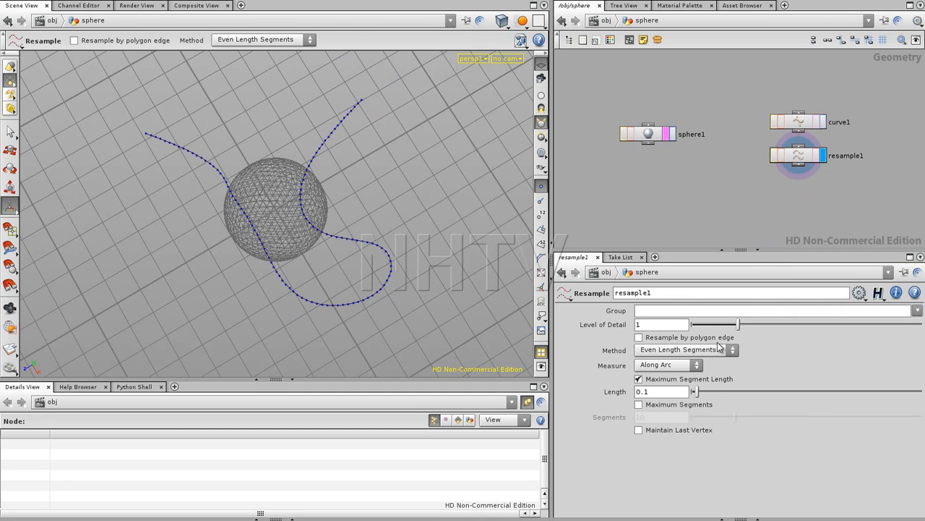
- Set the Resample node's maximum segment Length to 0.05 and its Level of Detail to 5
key("Escape")
left_click_drag(284, 187, 282, 235, "alt")
right_click_drag(281, 236, 423, 202, "alt")
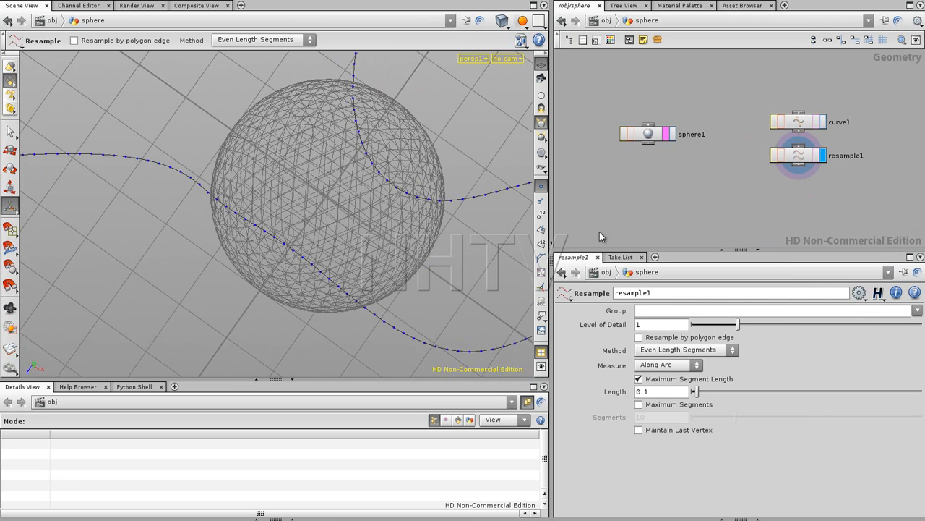
left_click_drag(657, 324, 601, 334)
type("05")
key("Return")
left_click_drag(741, 323, 923, 324)
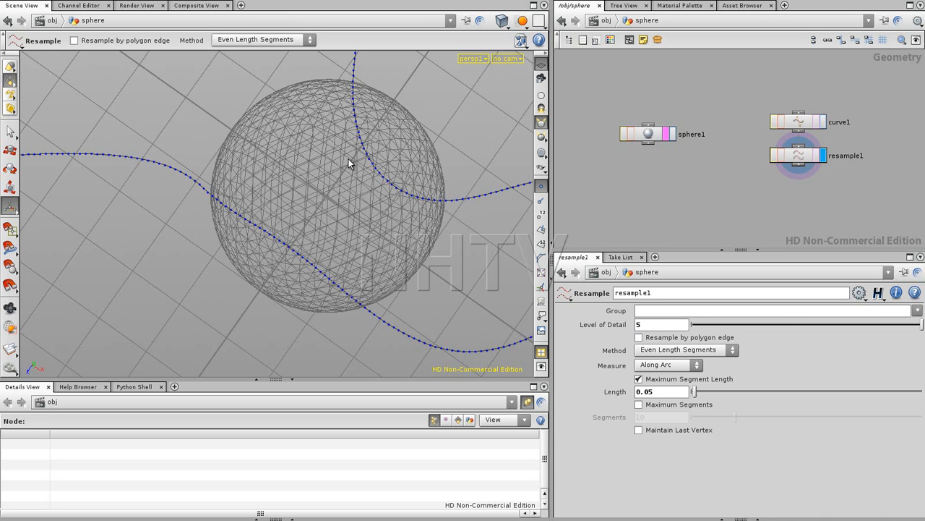
key("Escape")
left_click_drag(398, 203, 453, 188)
key("Return")
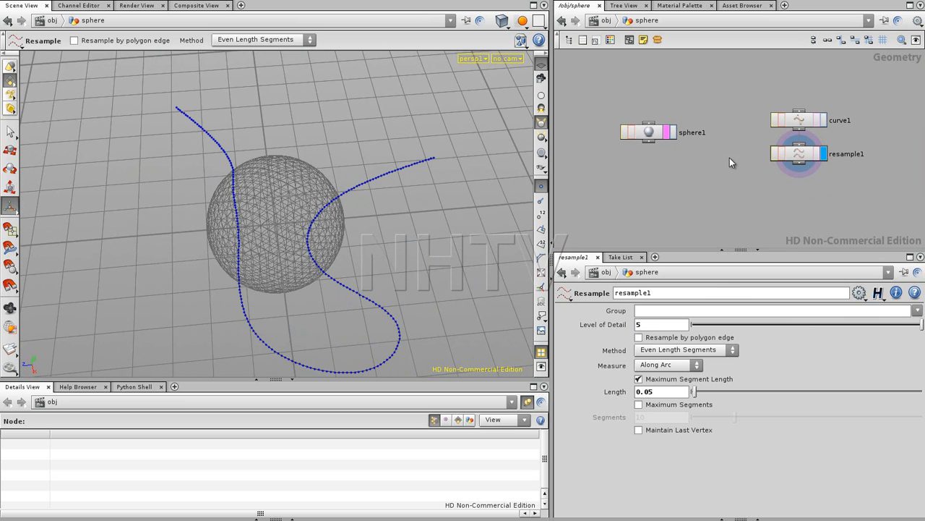
- Add a Line node between the sphere node and the curve nodes
key("Tab")
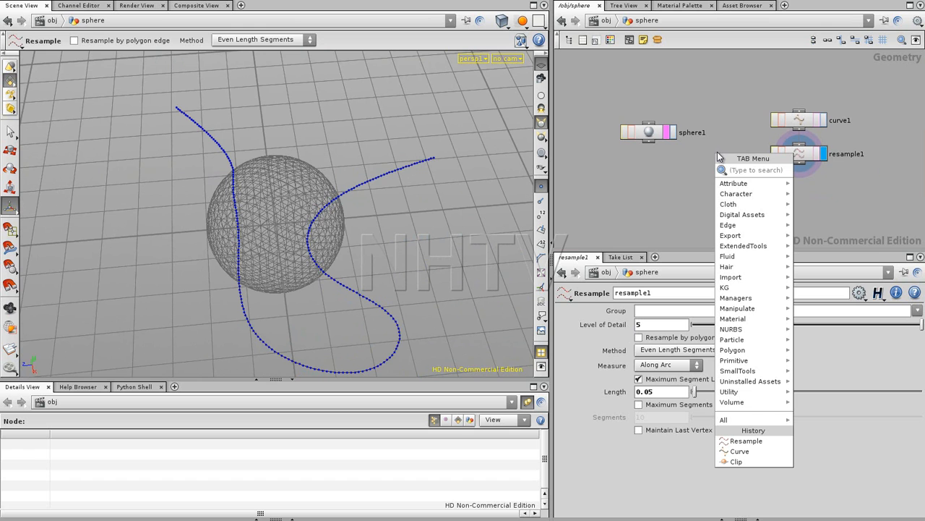
type("Line")
left_click(812, 171)
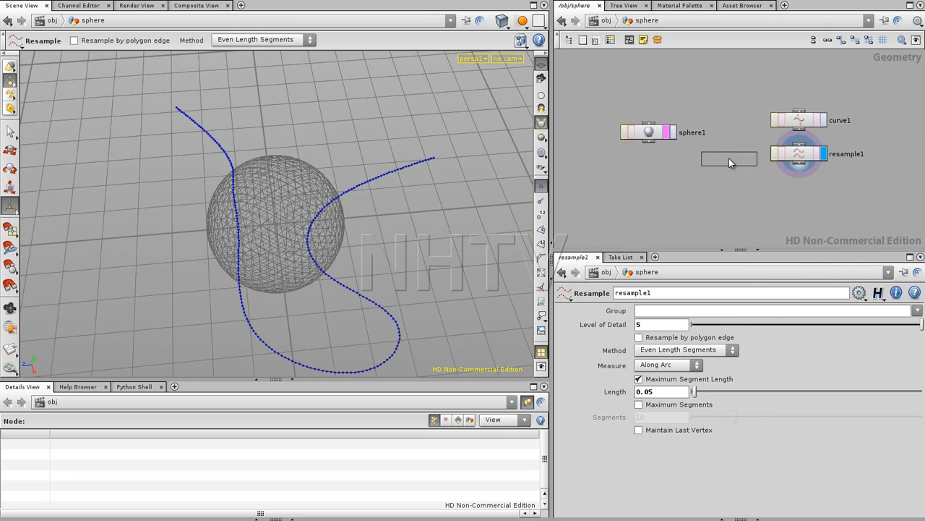
left_click(731, 160)
- Centre the line vertically by setting its Y Origin to the expression -ch("dist")*0.5, referencing the Distance parameter
left_click(859, 293)
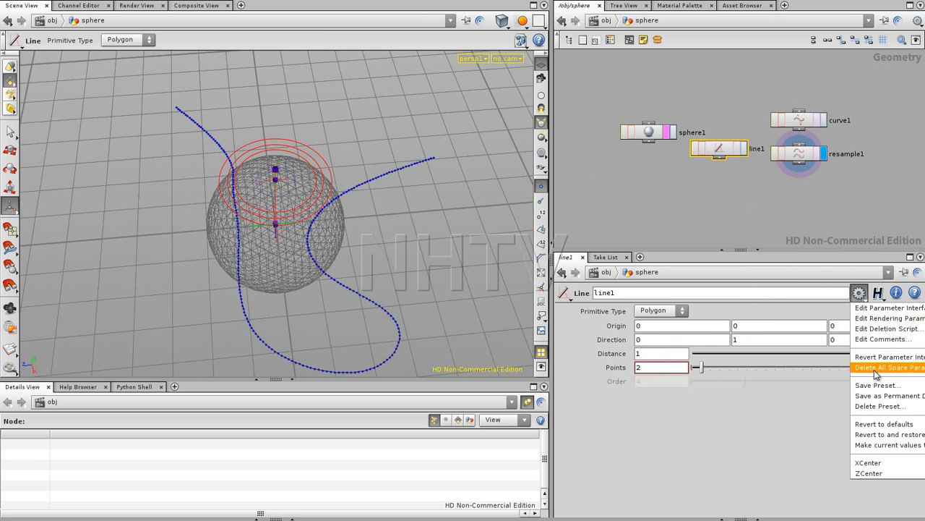
left_click(702, 350)
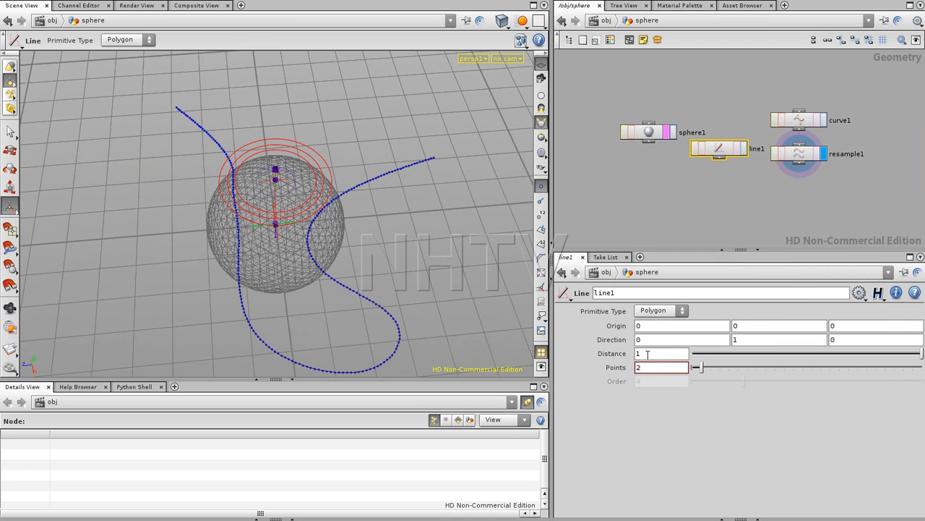
key("ctrl+v")
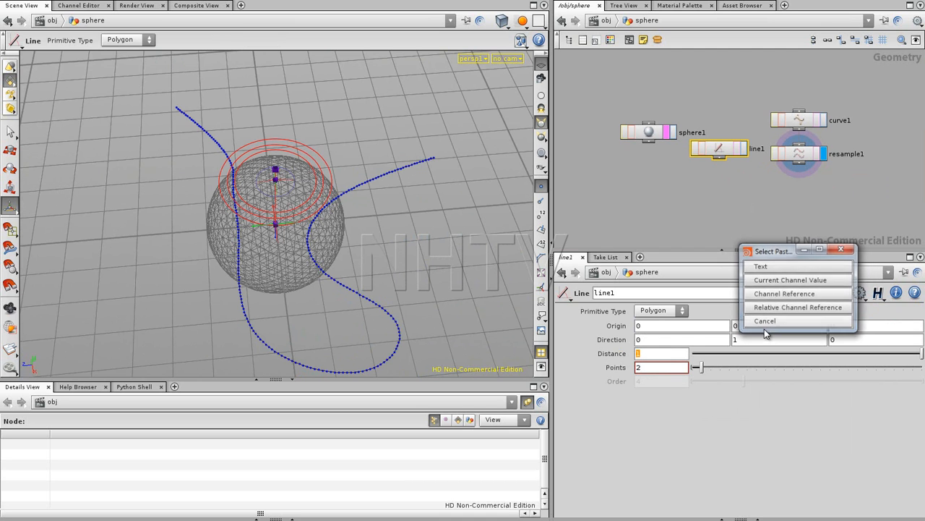
left_click(781, 307)
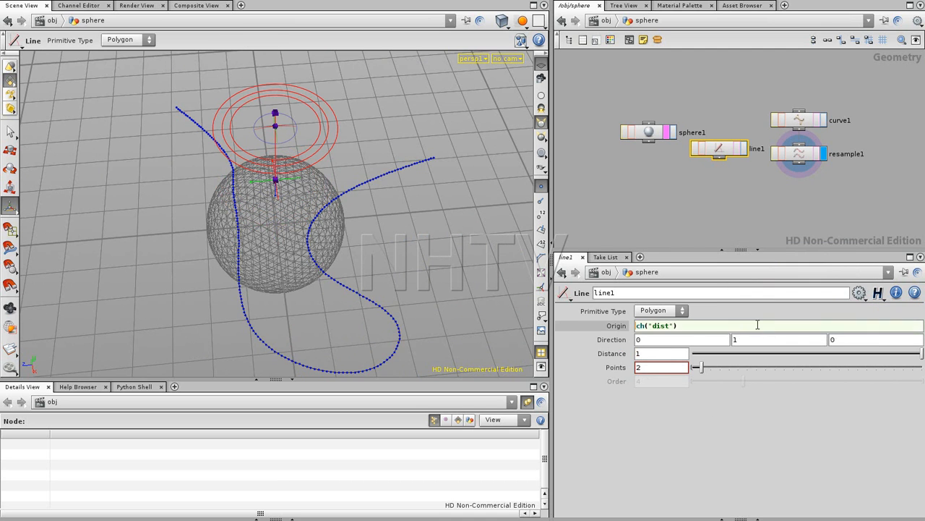
type("1")
type("*")
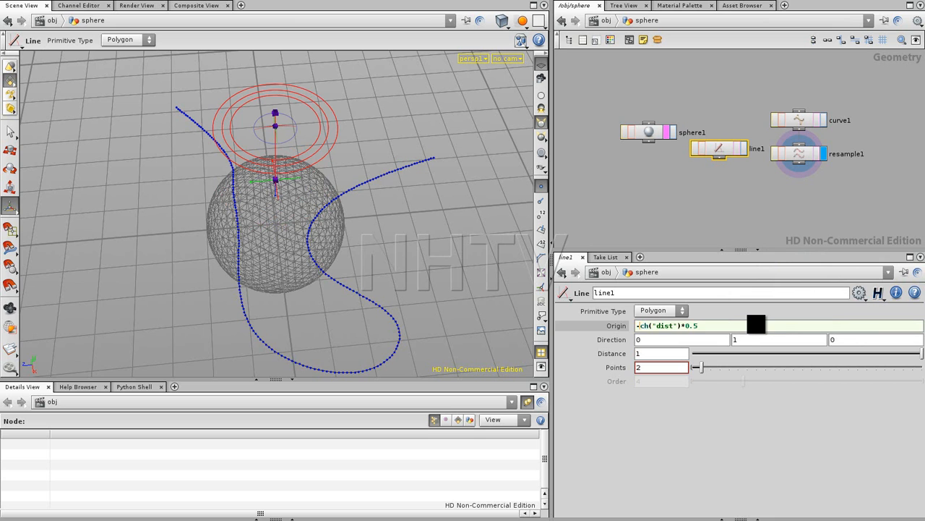
key("Return")
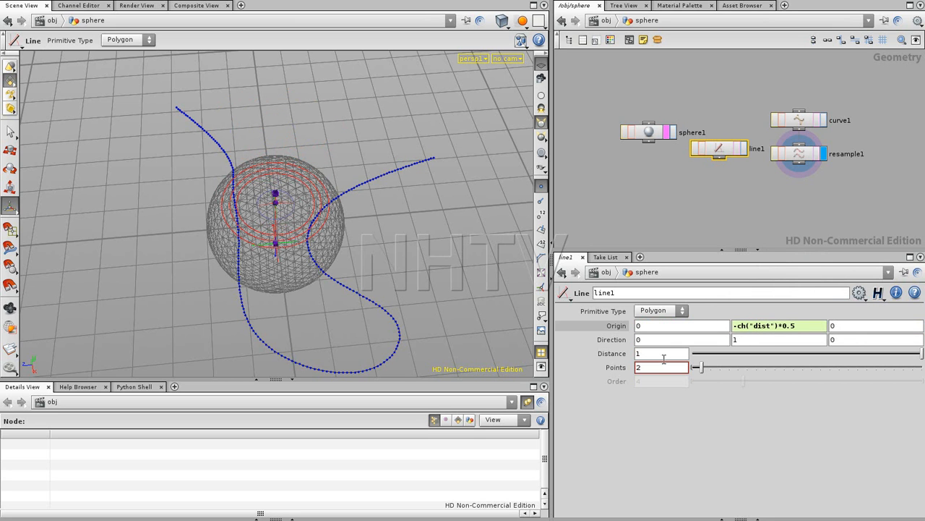
- Set the line to 4 points and its Primitive Type to NURBS
left_click_drag(696, 367, 715, 368)
left_click(660, 312)
left_click(664, 333)
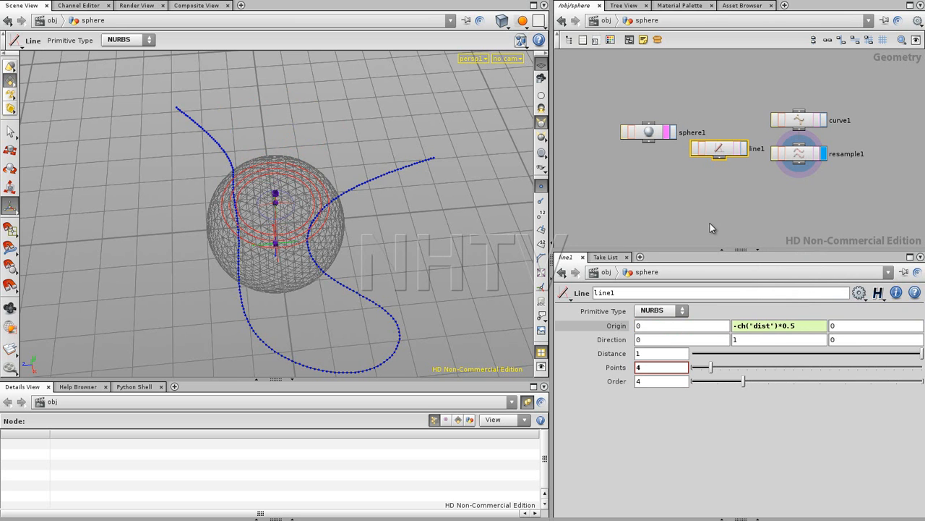
- Add and display a Sweep node with the line as cross-section and the resampled curve as path
key("Tab")
type("Sweep")
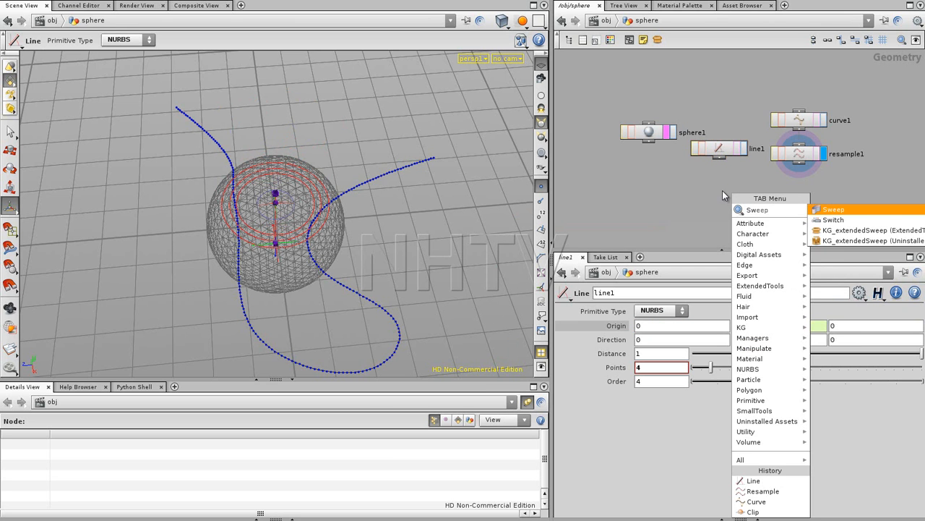
left_click(828, 210)
left_click(774, 205)
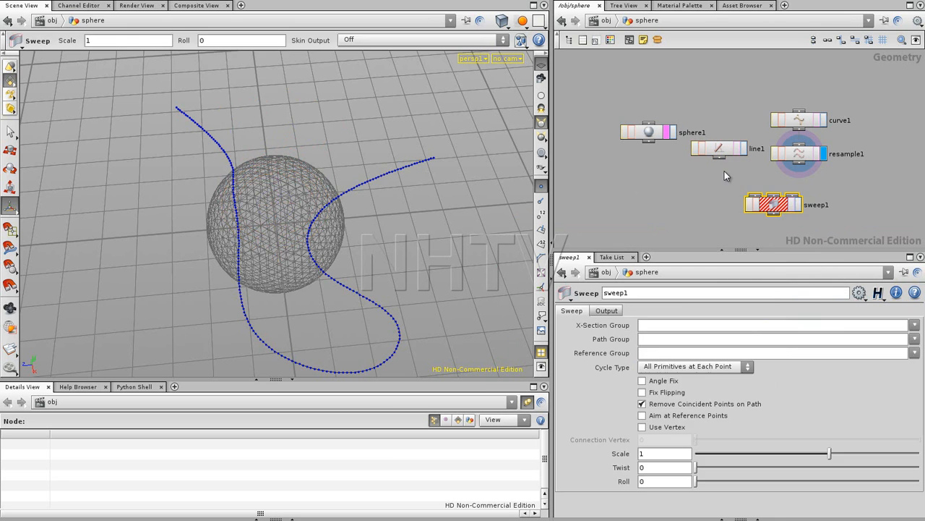
left_click_drag(798, 161, 779, 194)
left_click(799, 204)
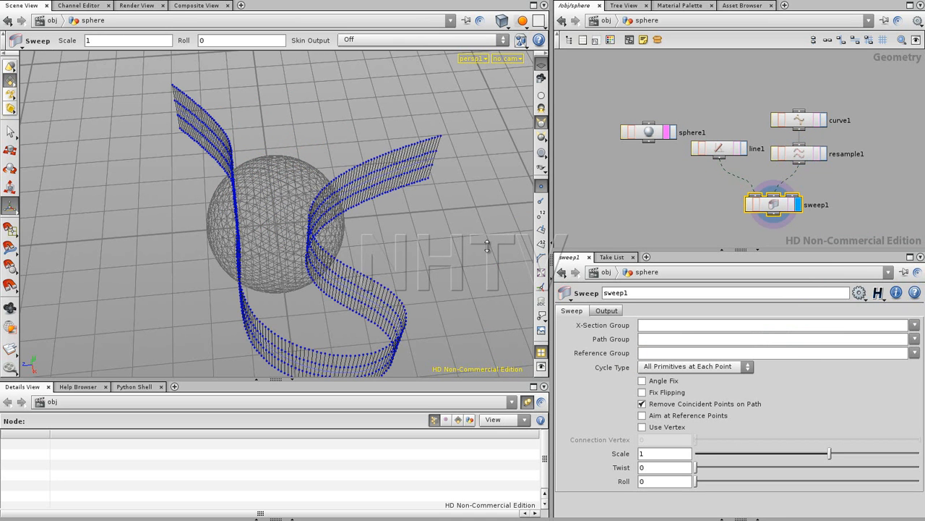
left_click_drag(325, 253, 365, 217)
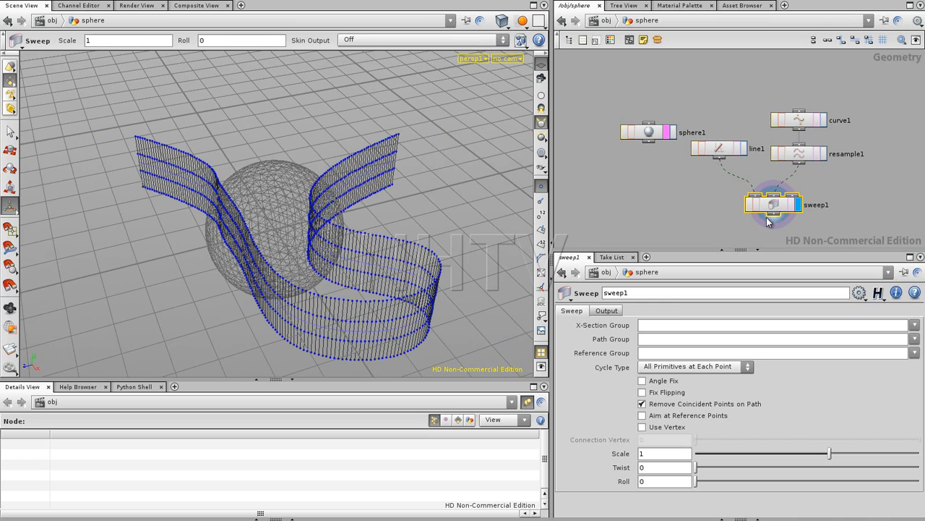
- Set the sweep's Skin Output to Skin with Preserve Shape and Auto Closure
left_click(611, 311)
left_click(657, 353)
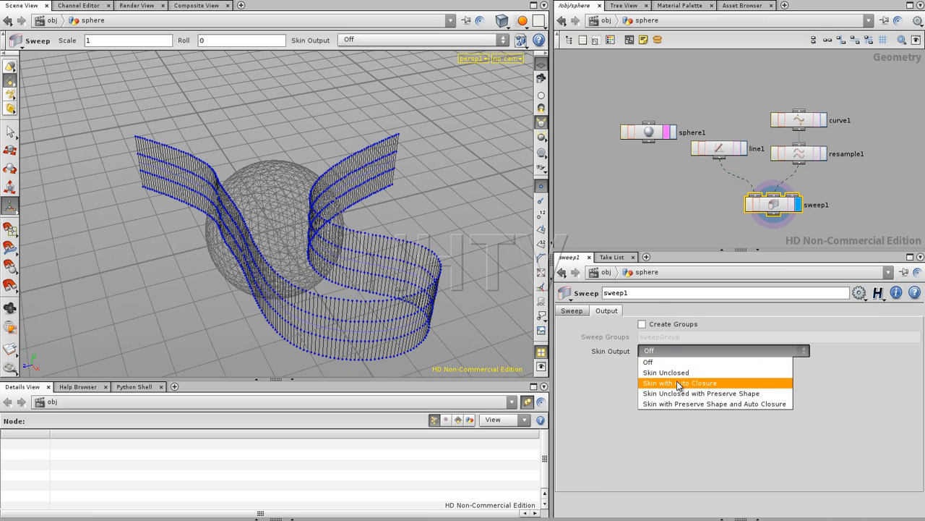
left_click(701, 402)
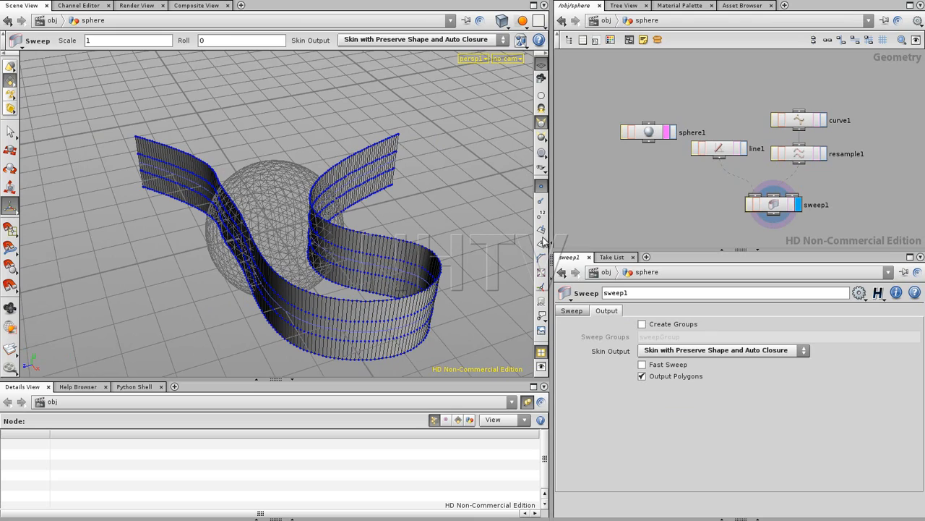
left_click_drag(424, 265, 347, 266)
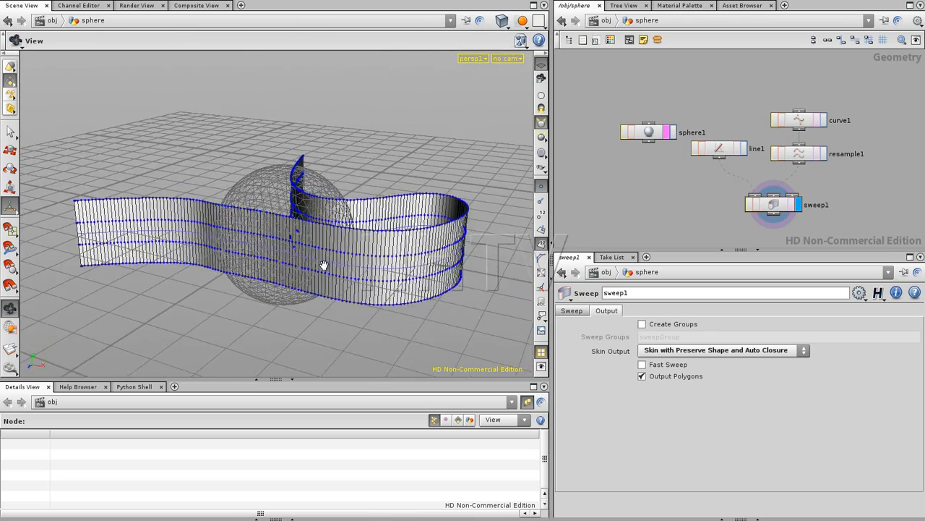
right_click_drag(347, 266, 434, 236)
left_click_drag(434, 236, 381, 279)
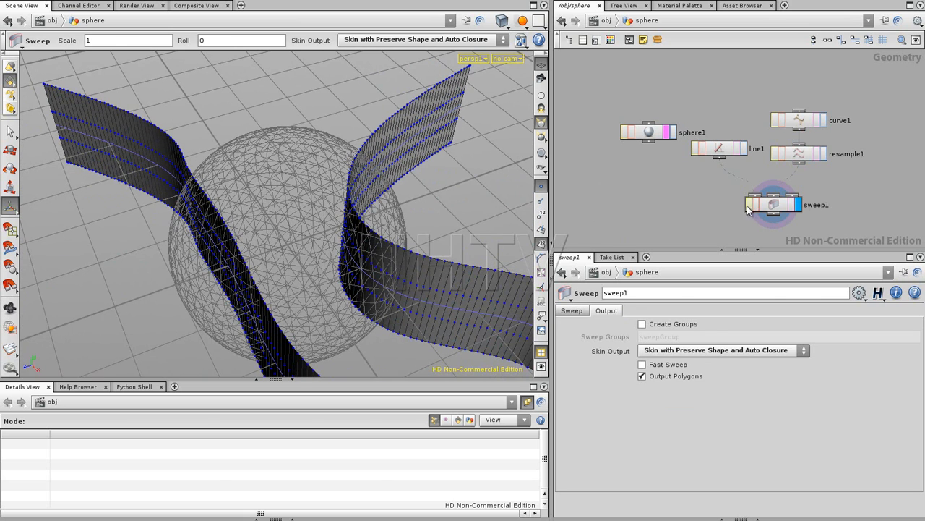
- Move the Sweep node closer beneath the Line node and set the line's Distance to 3
middle_click_drag(778, 208, 839, 247)
left_click_drag(770, 209, 747, 204)
left_click_drag(379, 260, 434, 211, "alt")
left_click(727, 146)
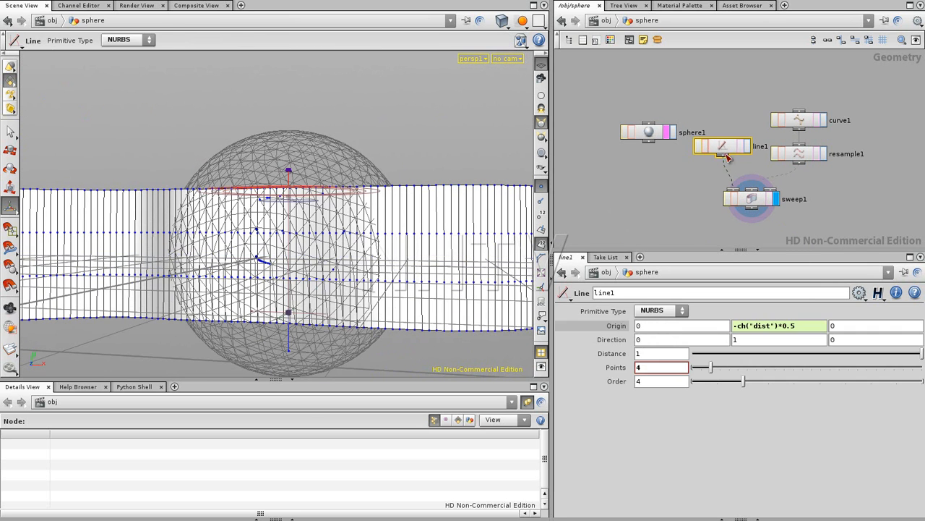
middle_click_drag(640, 353, 663, 327)
left_click(691, 208)
left_click_drag(213, 217, 363, 238, "alt")
right_click_drag(364, 238, 229, 265, "alt")
left_click_drag(229, 264, 278, 314, "alt")
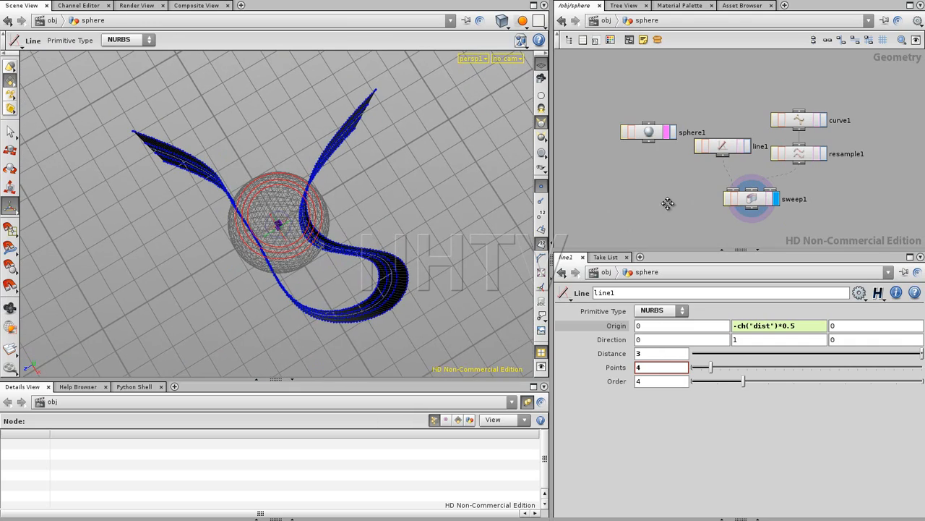
- Add a UVTexture node directly after the Sweep node
middle_click_drag(678, 226, 700, 179)
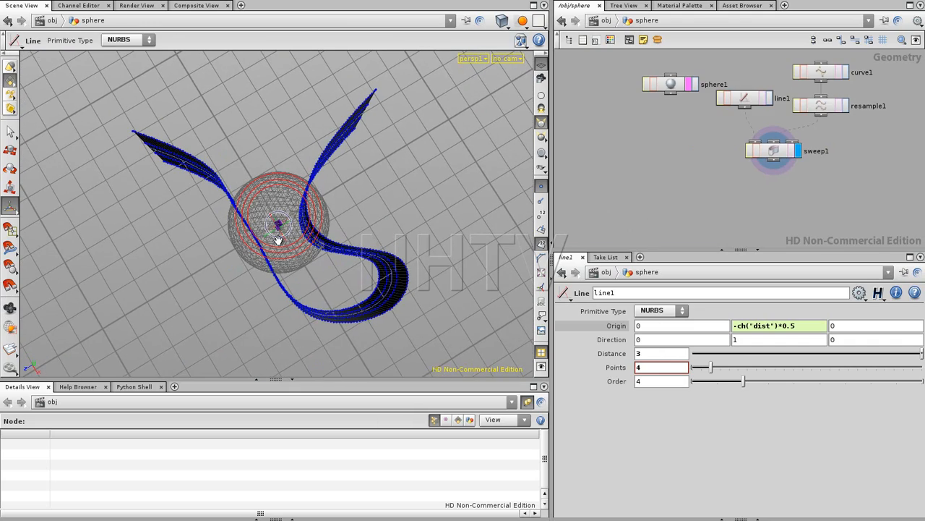
left_click_drag(281, 226, 326, 200, "alt")
right_click_drag(326, 201, 296, 245, "alt")
left_click_drag(296, 245, 325, 138, "alt")
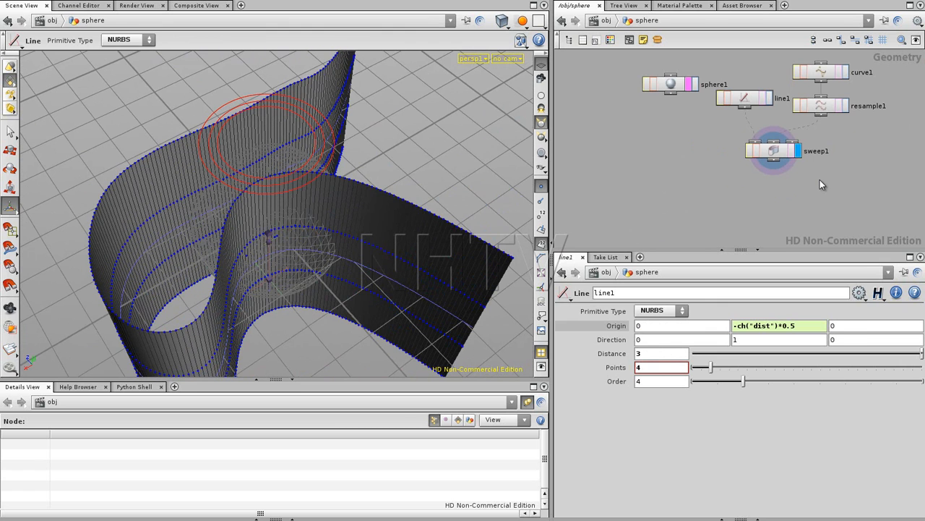
key("Tab")
type("u")
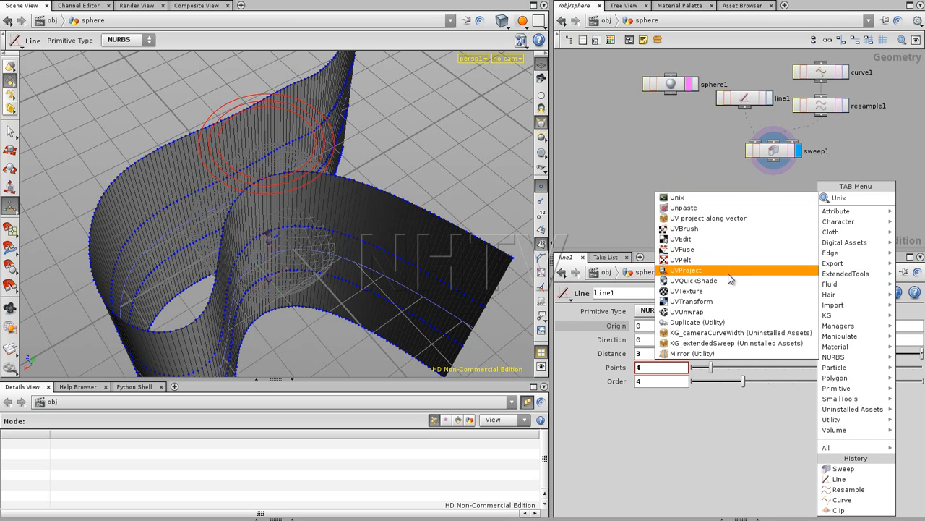
left_click(696, 291)
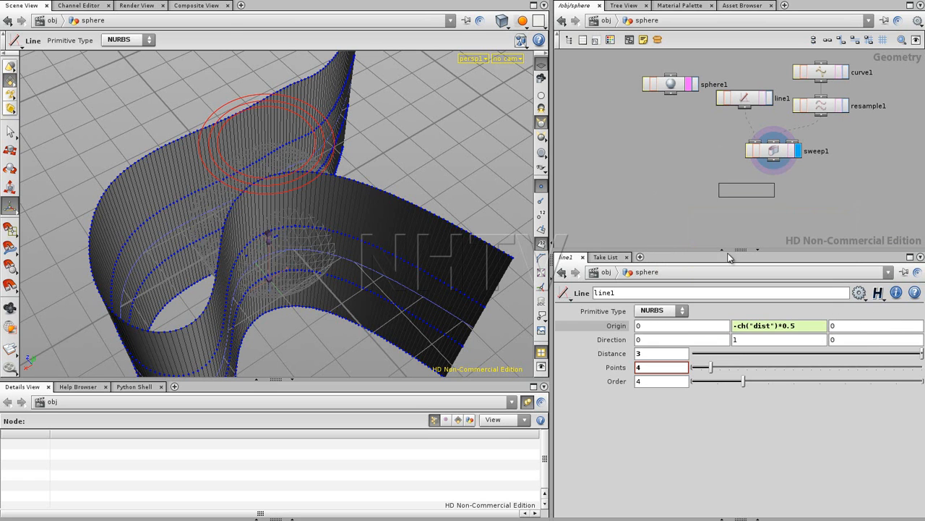
left_click(770, 188)
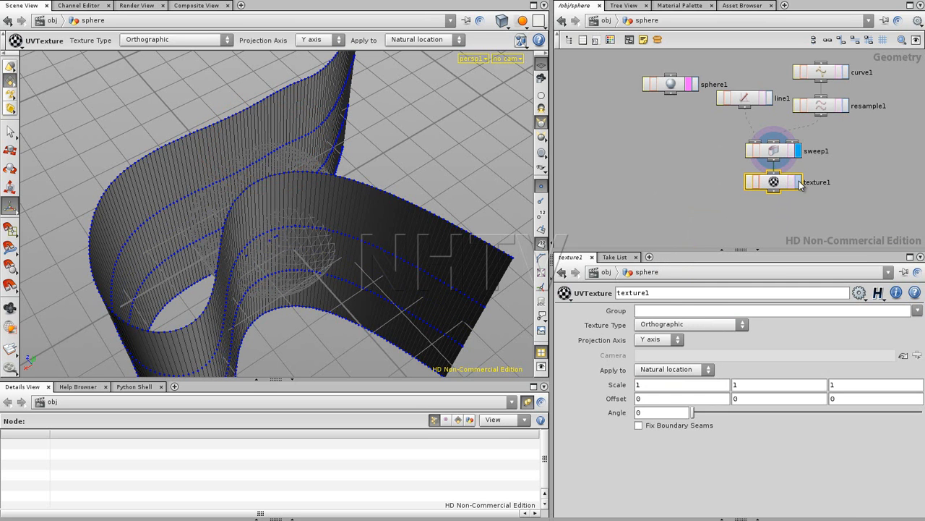
- Display the UVTexture node, apply it to Point texture and set its Texture Type to Rows & Columns
left_click(684, 326)
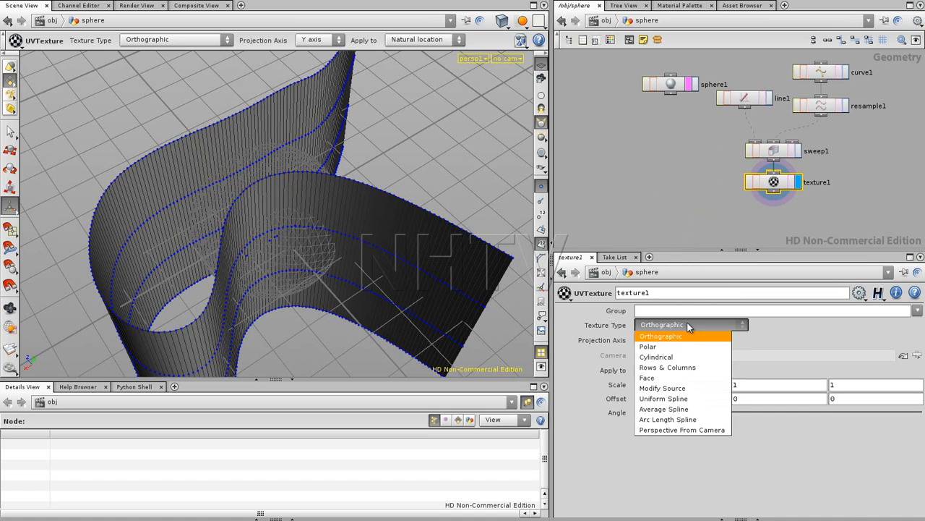
left_click(687, 325)
left_click(682, 370)
left_click(660, 392)
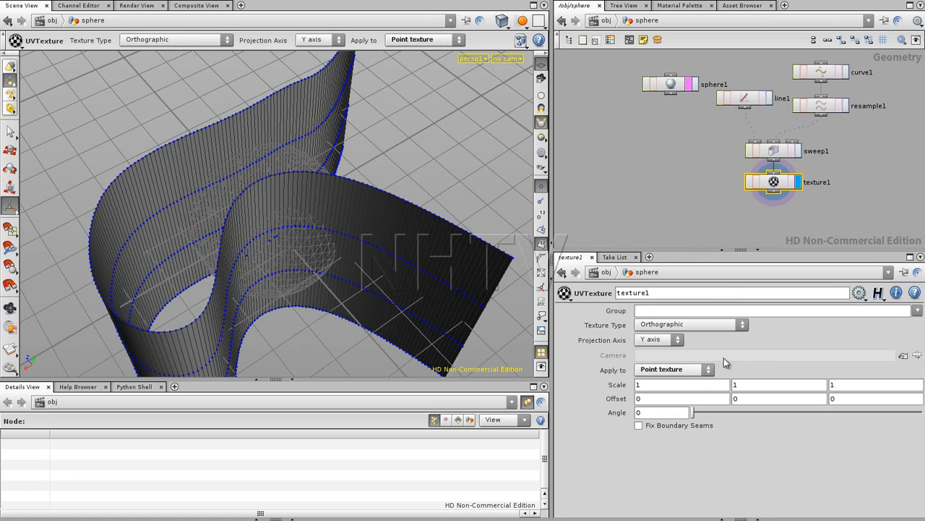
left_click(688, 325)
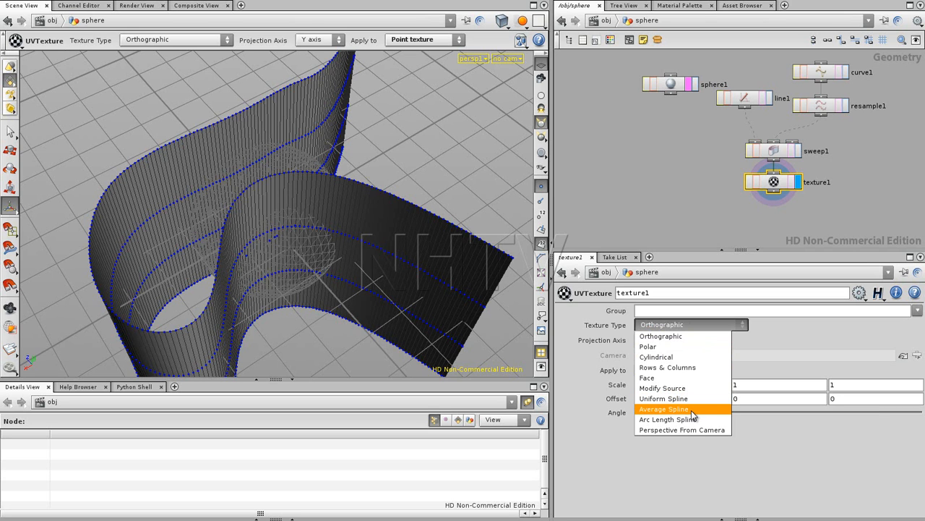
left_click(683, 368)
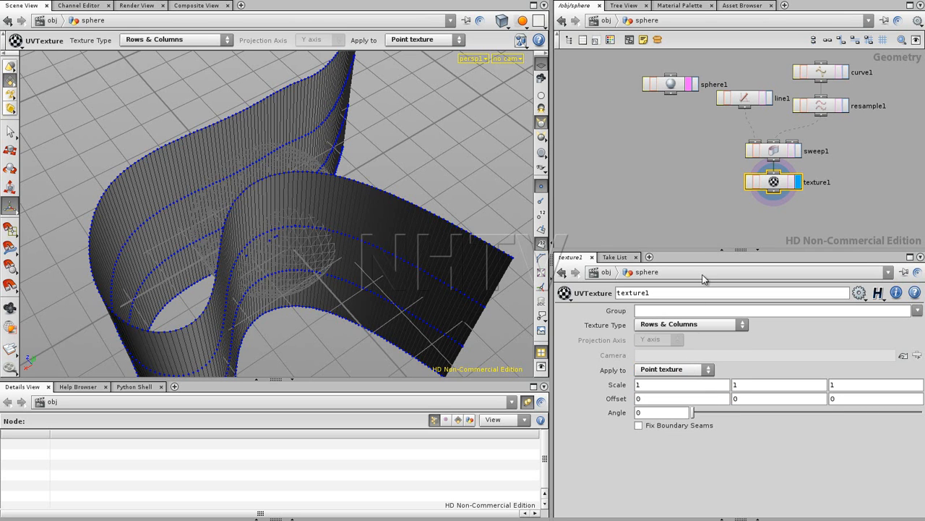
- Add a UVQuickShade node after the UVTexture node and display it
middle_click_drag(752, 225, 760, 205)
key("Tab")
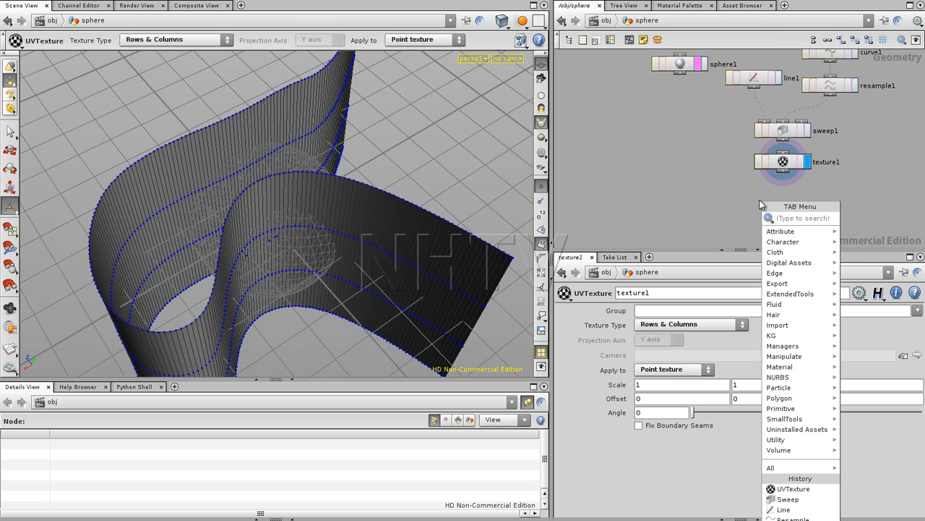
mouse_move(793, 367)
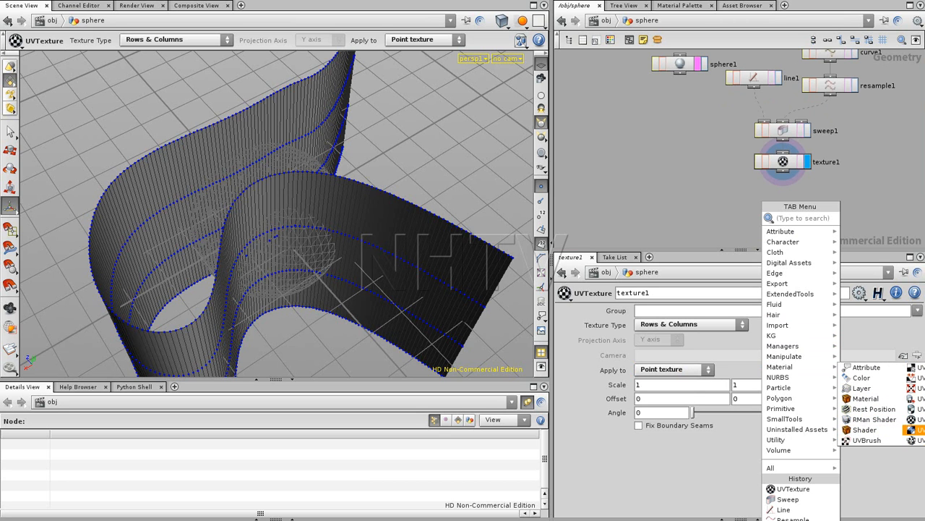
left_click(917, 409)
left_click(795, 209)
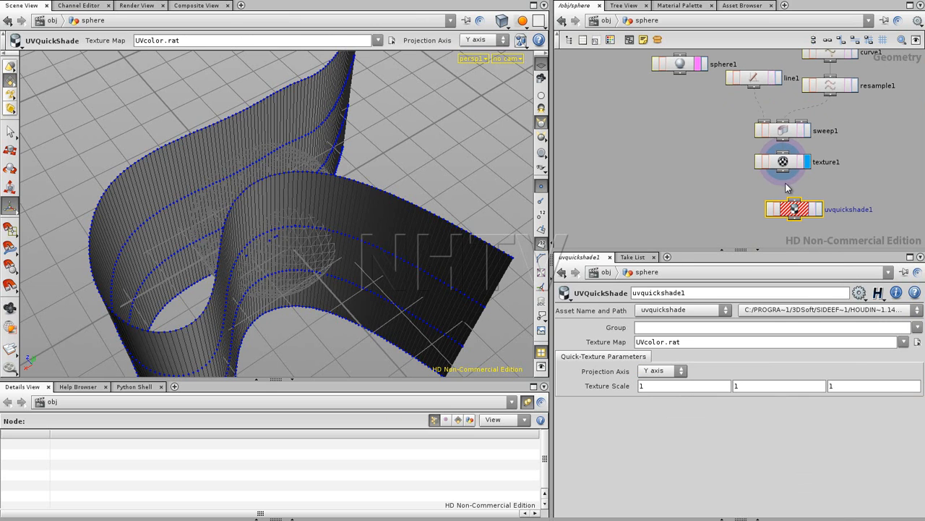
left_click(818, 209)
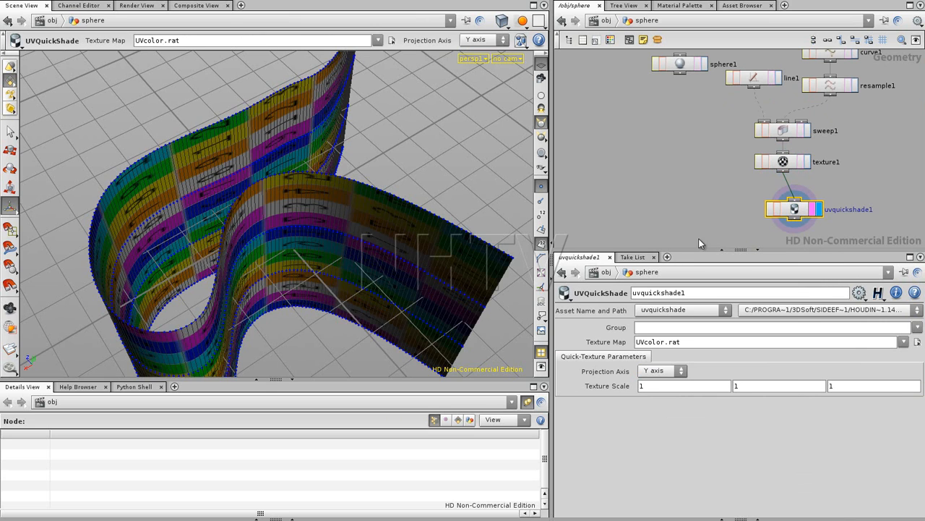
- Tidy the network by moving the UVQuickShade node closer, directly beneath the UVTexture node
key("Escape")
left_click_drag(325, 213, 120, 224)
scroll(331, 238, "down", 4)
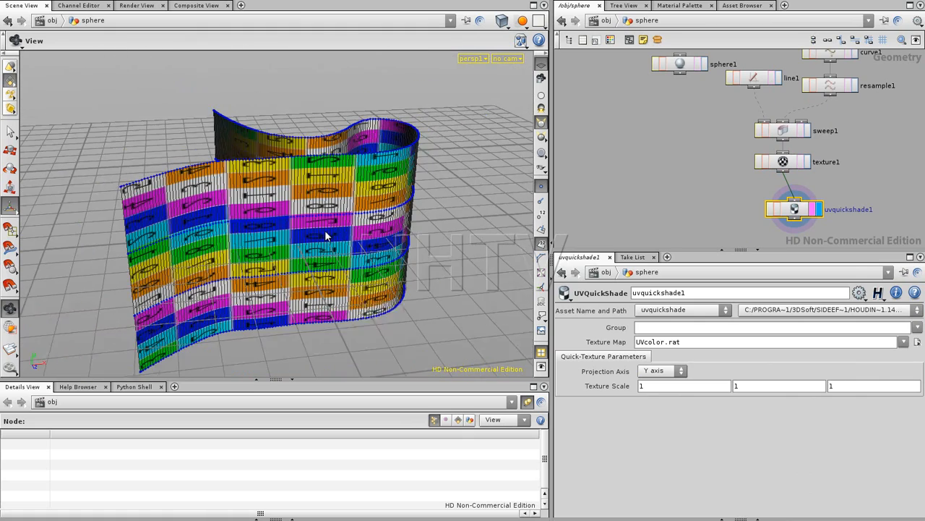
middle_click_drag(757, 137, 713, 164)
left_click_drag(441, 203, 229, 291)
mouse_move(313, 258)
left_mouse_down()
mouse_move(239, 244)
mouse_move(246, 227)
mouse_move(264, 241)
mouse_move(261, 253)
mouse_move(265, 232)
mouse_move(196, 217)
mouse_move(331, 298)
mouse_move(306, 272)
left_mouse_up()
middle_click_drag(644, 196, 703, 151)
left_click_drag(804, 175, 794, 162)
middle_click_drag(709, 156, 694, 208)
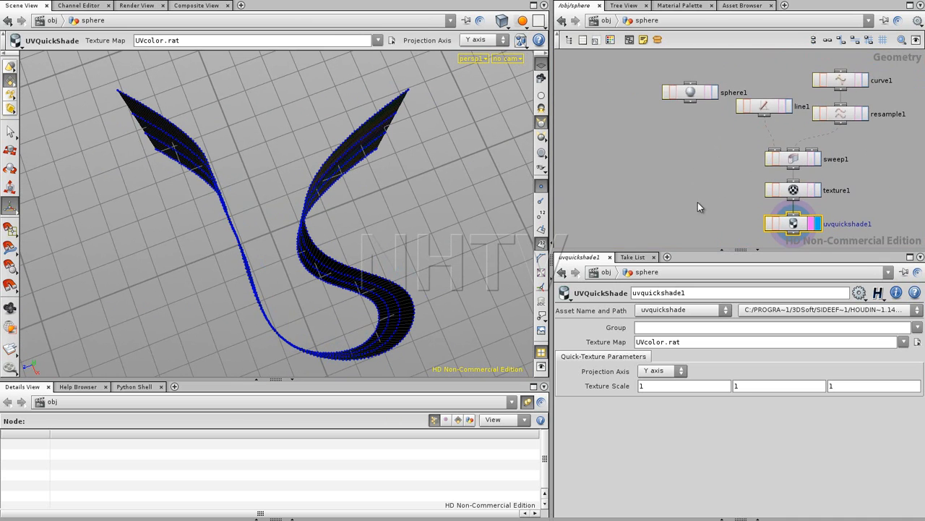
- Move the Sphere node level with the Line node, display it and show its parameters
left_click_drag(693, 94, 671, 107)
left_click(691, 108)
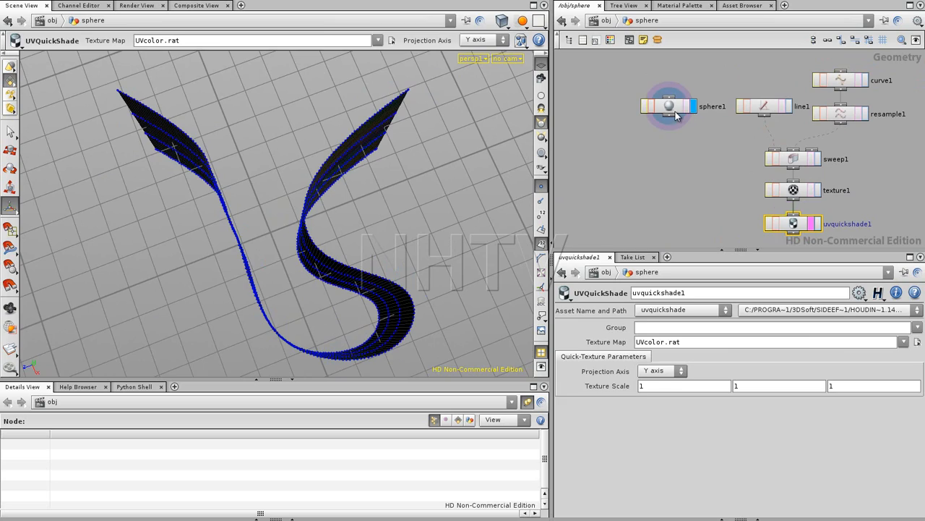
left_click(673, 108)
left_click(662, 164)
- Turn off the point and primitive markers in the viewport
left_click(541, 244)
left_click(541, 186)
left_click_drag(380, 256, 326, 259, "alt")
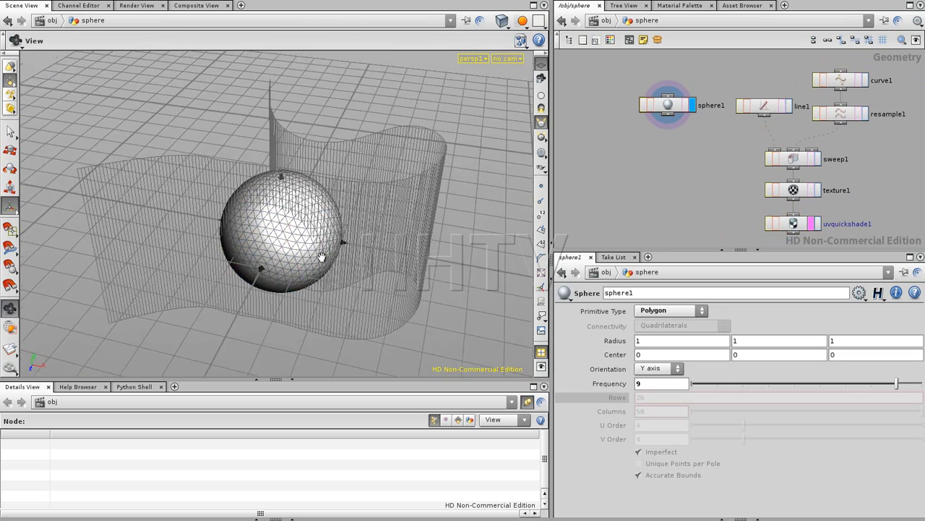
- Examine from several angles how the swept surface passes through the sphere
right_click_drag(326, 258, 423, 225, "alt")
left_click_drag(423, 225, 292, 265)
key("Return")
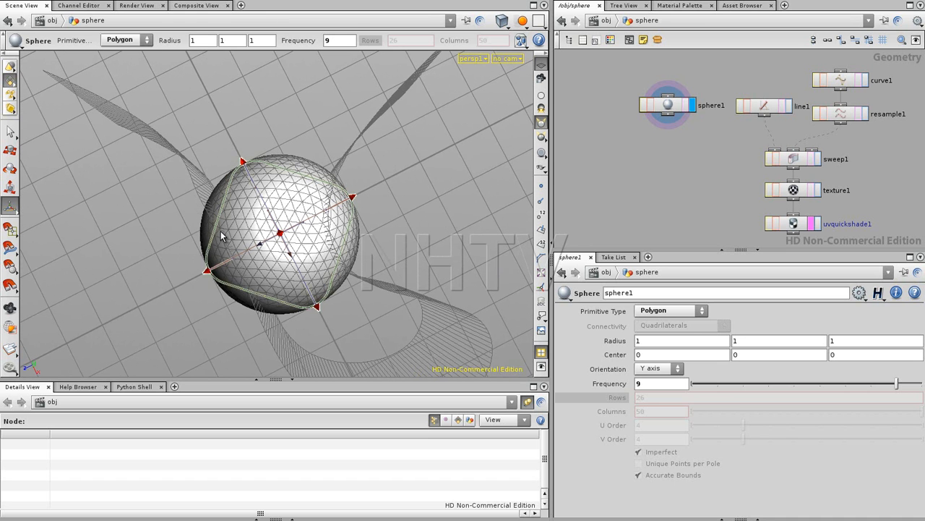
left_click_drag(405, 297, 368, 232)
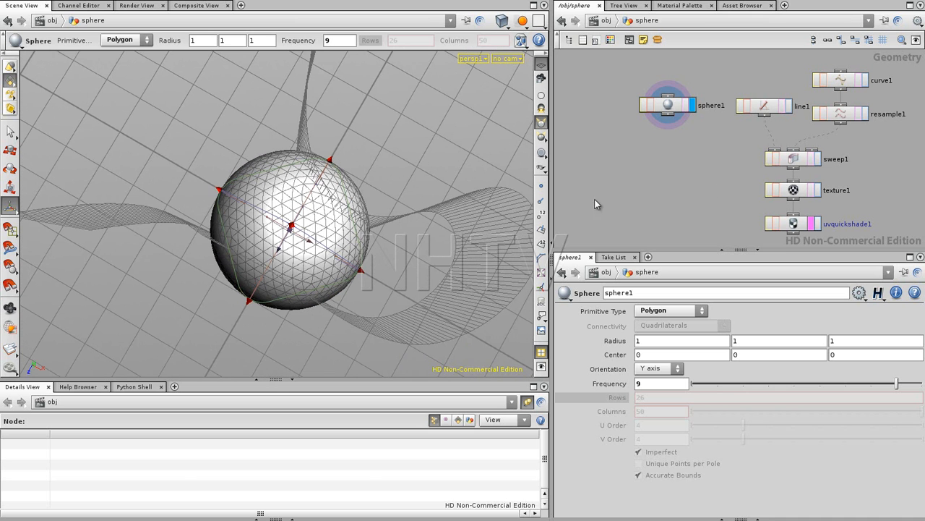
left_click_drag(426, 271, 347, 248)
left_click_drag(289, 217, 364, 226)
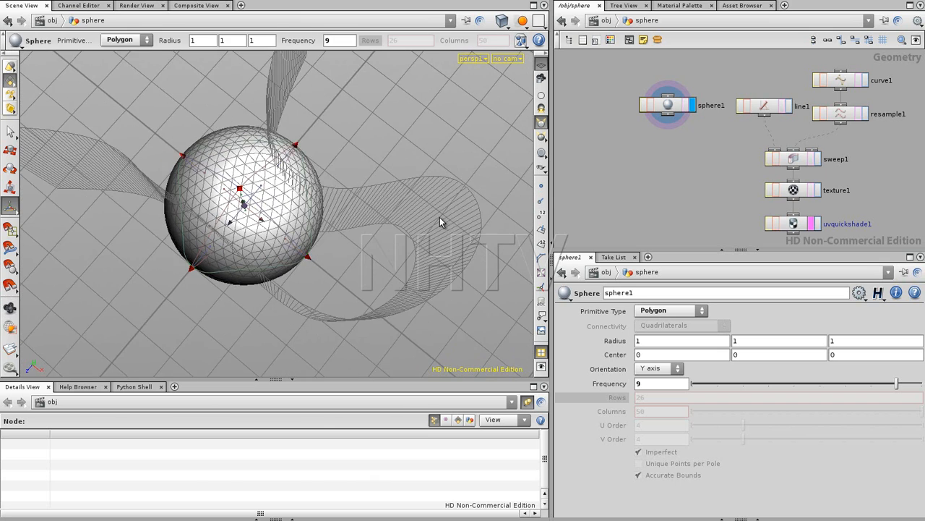
left_click_drag(338, 310, 341, 283)
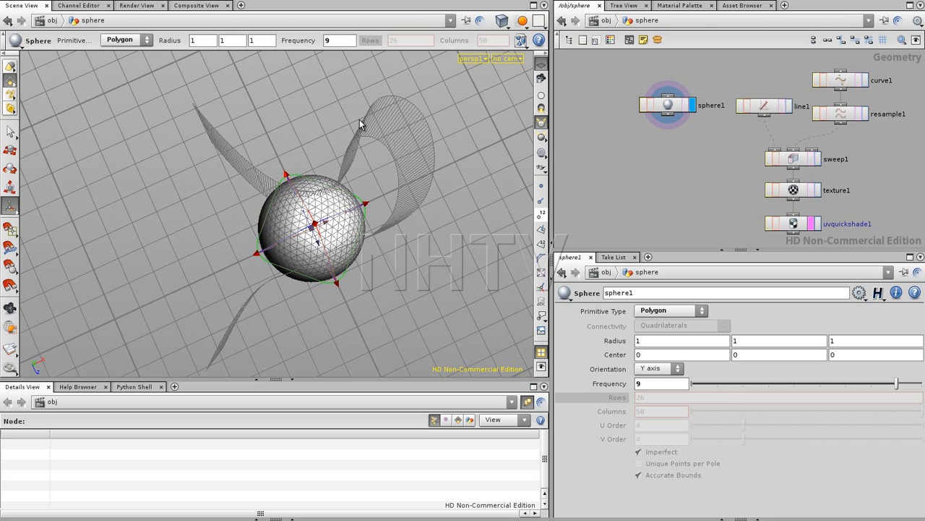
left_click_drag(383, 286, 409, 276, "alt")
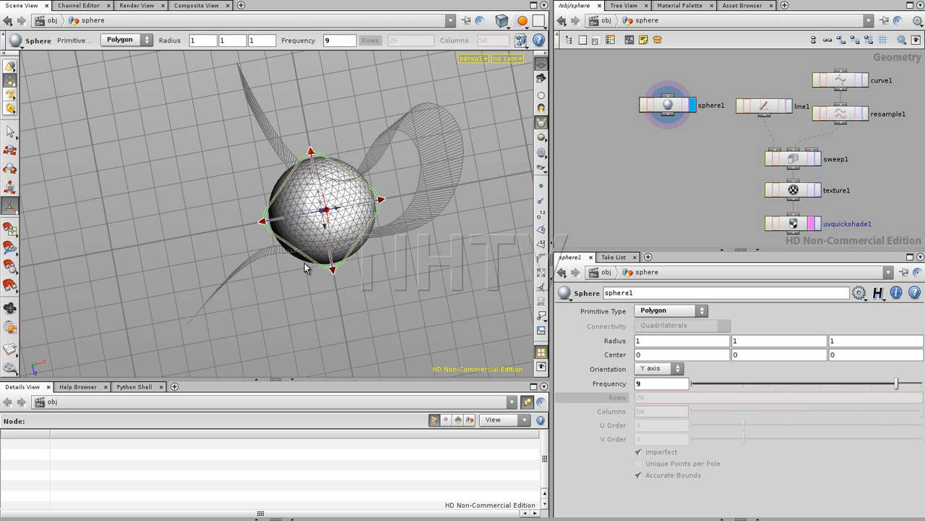
- Move the Sphere node farther away from the Line and Sweep chain
middle_click_drag(679, 155, 713, 161)
left_click_drag(705, 114, 691, 123)
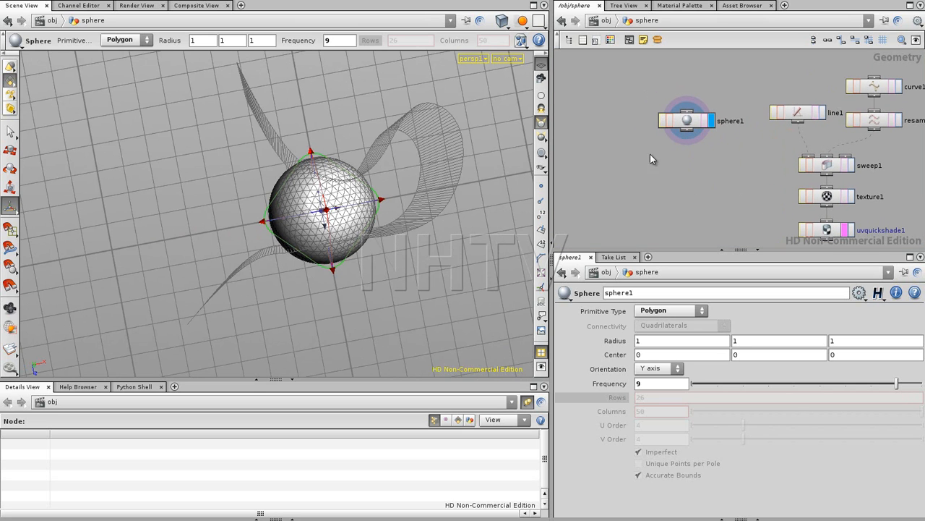
left_click_drag(362, 226, 327, 246, "alt")
right_click_drag(327, 245, 491, 200, "alt")
left_click_drag(492, 200, 444, 211, "alt")
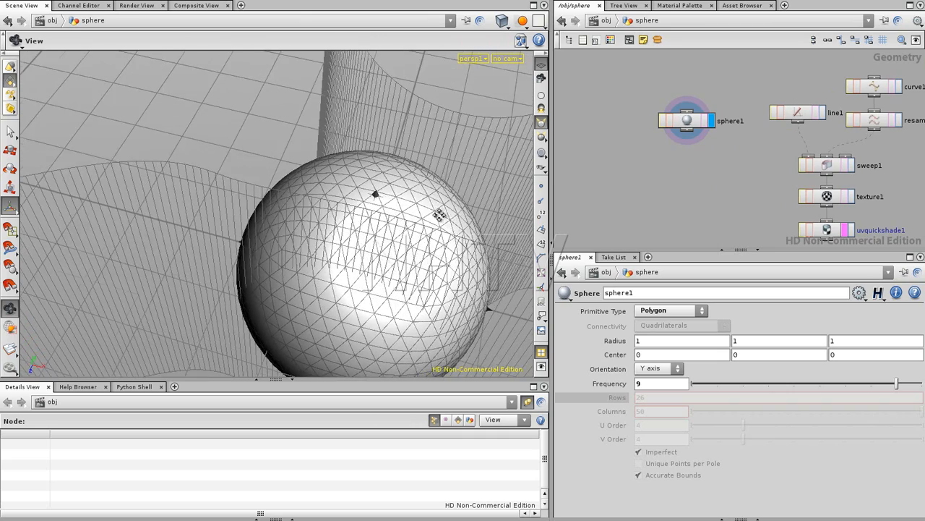
middle_click_drag(446, 212, 322, 202, "alt")
key("Return")
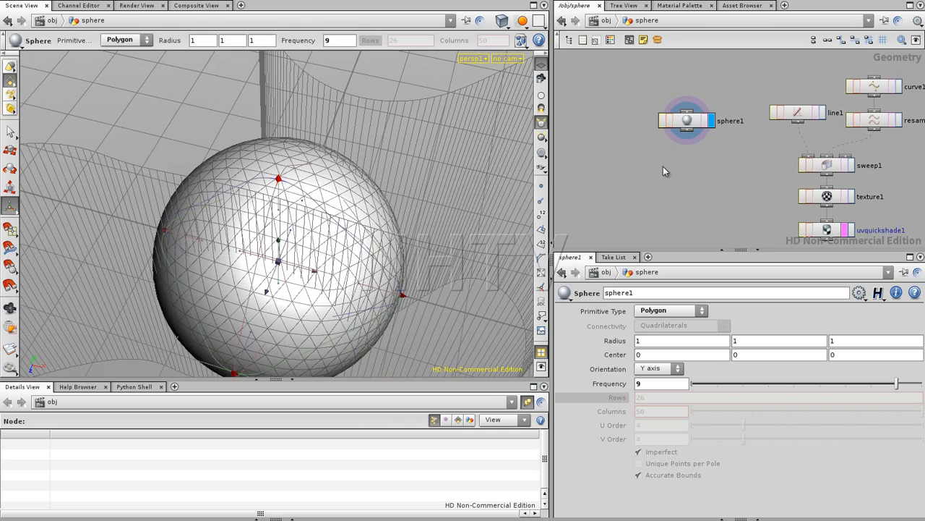
left_click_drag(305, 215, 296, 178, "alt")
- Add an AttribCreate node directly after the Sphere node and display it
key("Tab")
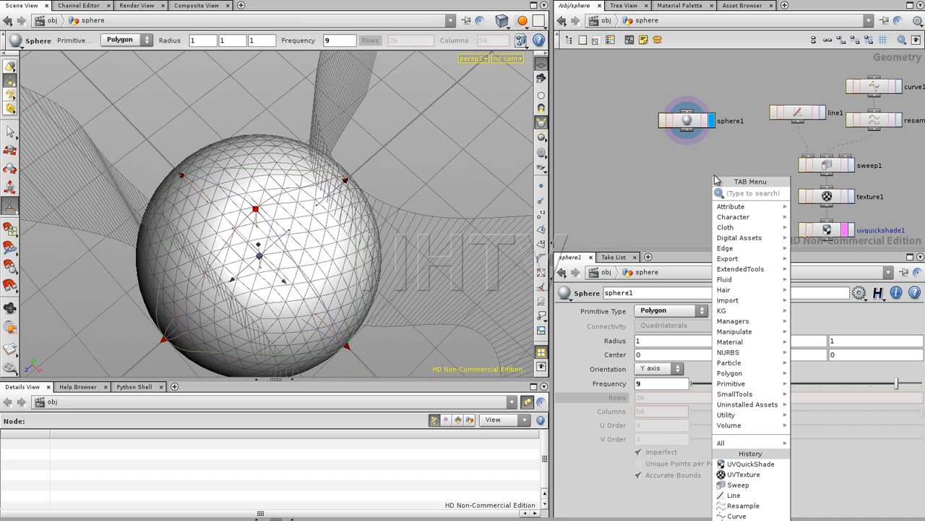
type("at")
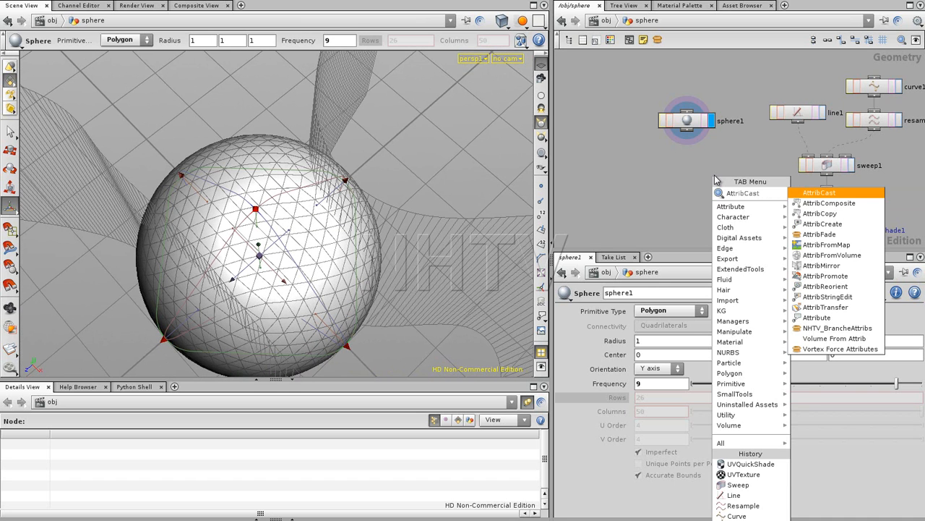
left_click(849, 227)
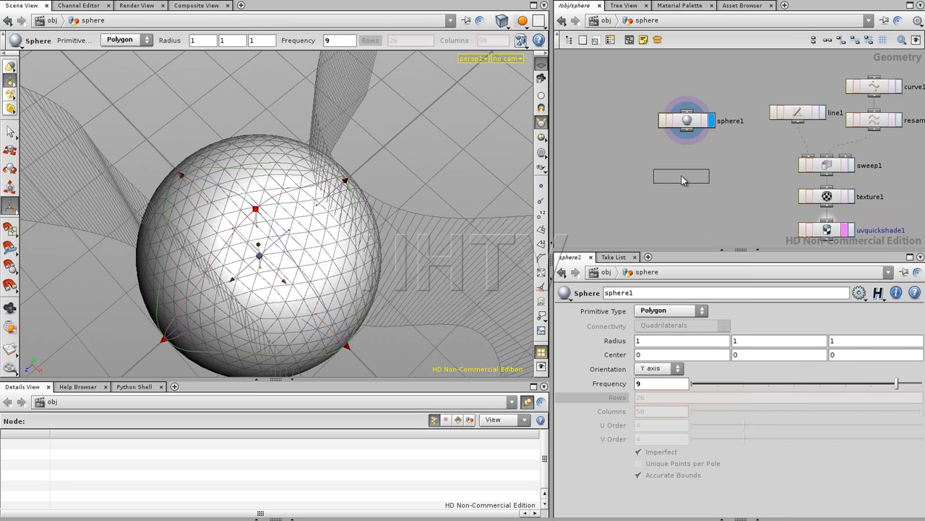
left_click(687, 153)
left_click_drag(690, 133, 690, 154)
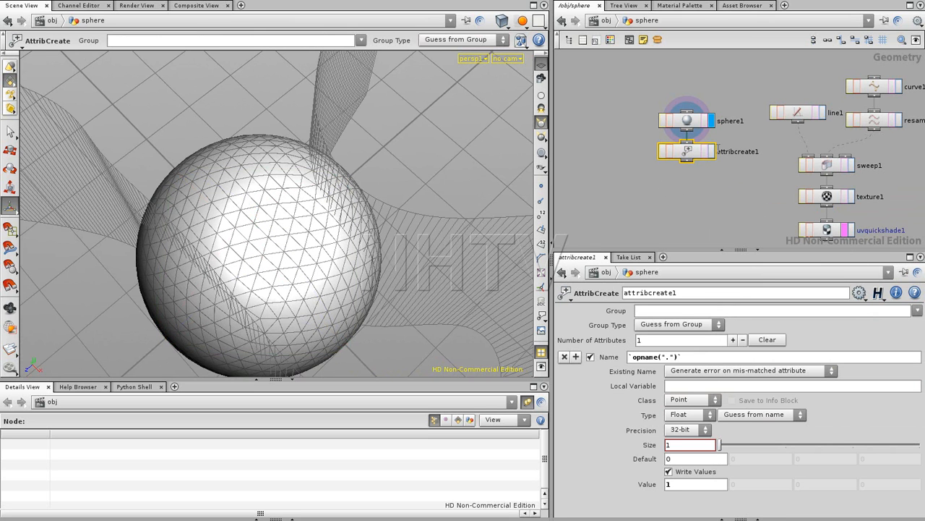
left_click(710, 152)
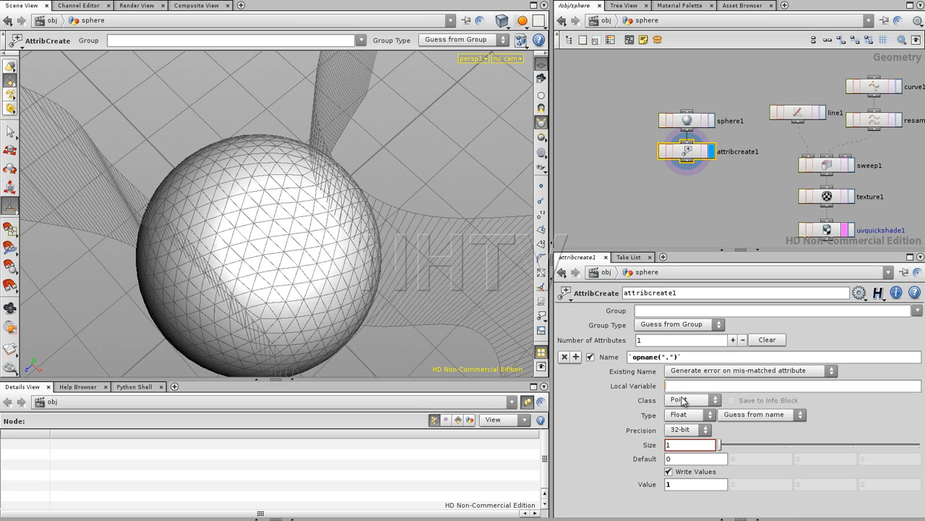
- Enter pos as the AttribCreate node's Local Variable and set its Type to Vector
type("pos")
left_click(706, 420)
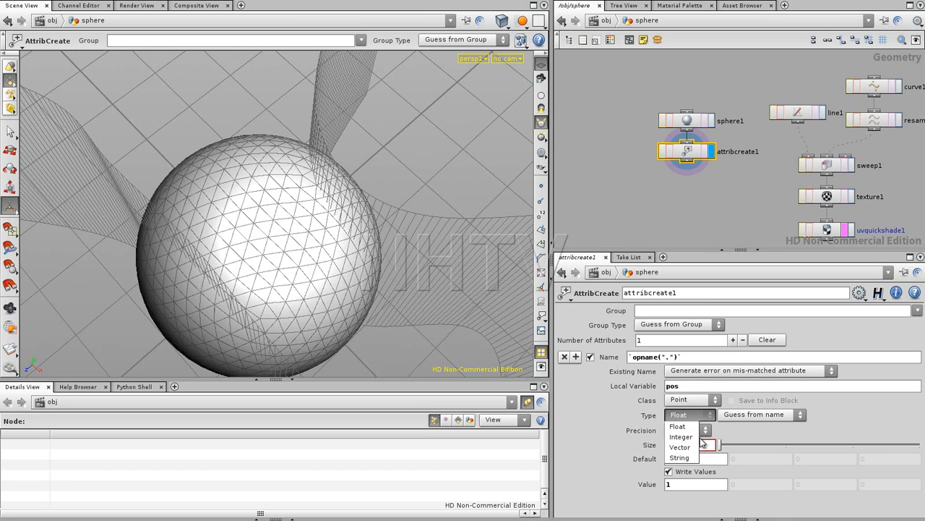
left_click(696, 446)
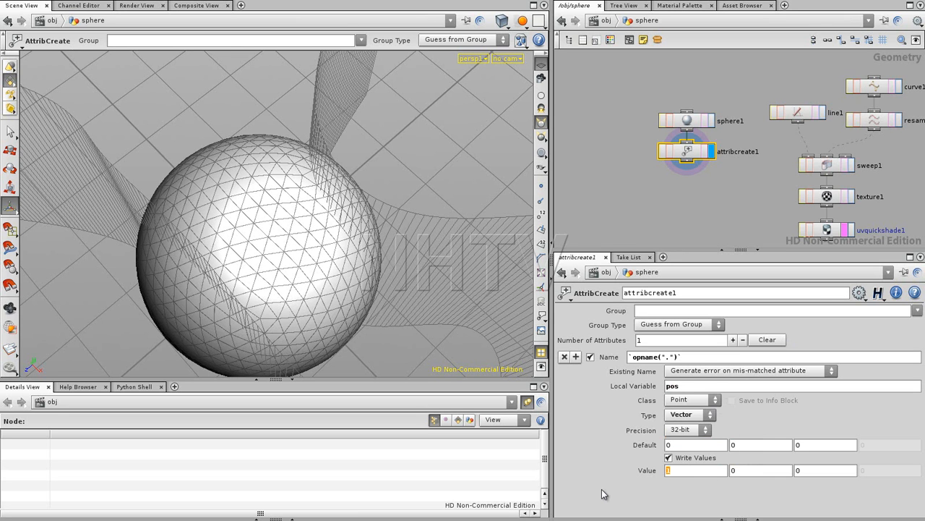
- Set the vector attribute's three Value components to $TX, $TY and $TZ
type("$")
type("TX")
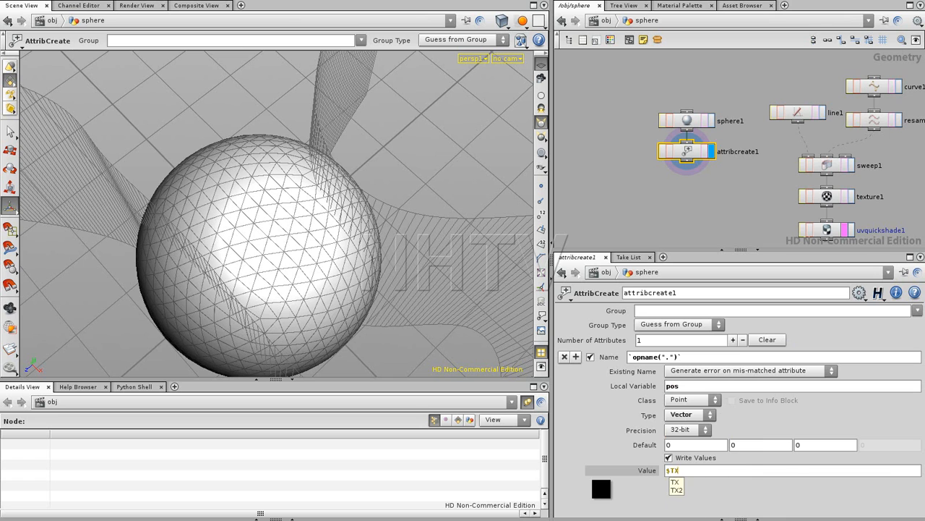
key("Tab")
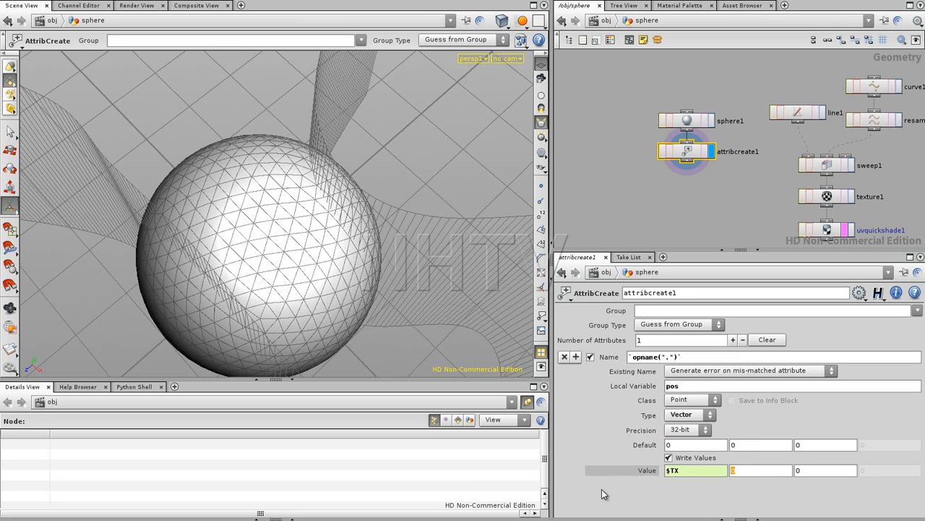
type("$TY")
key("Tab")
type("$")
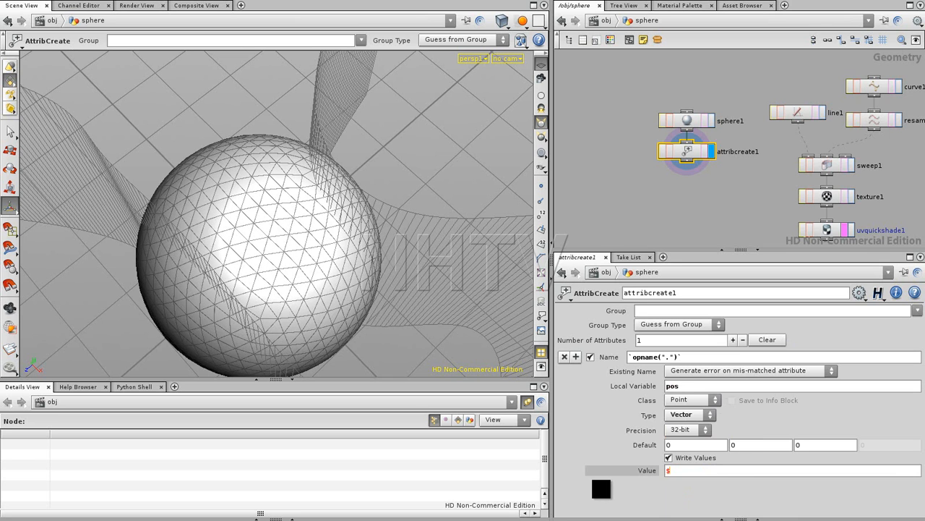
type("TZ")
key("Return")
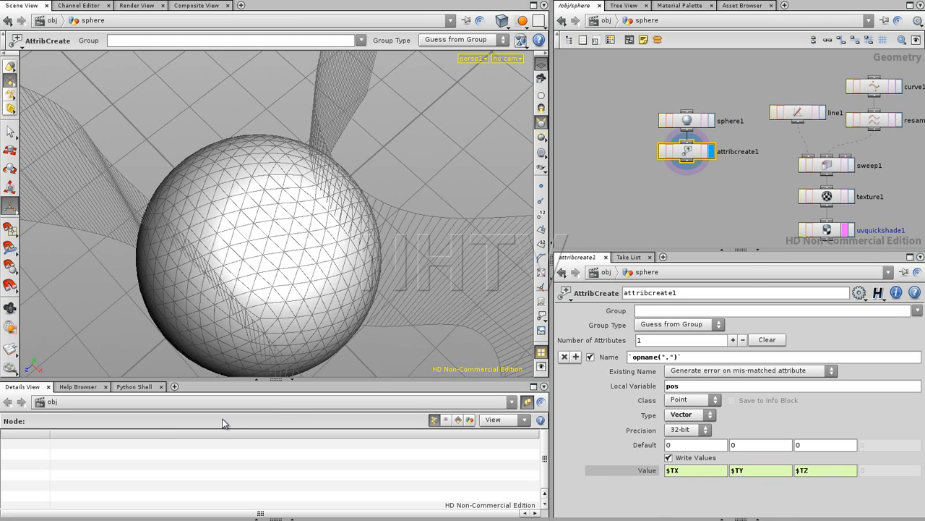
- Show the AttribCreate data in the Details View, then clear the Local Variable and name the attribute pos instead
left_click(525, 402)
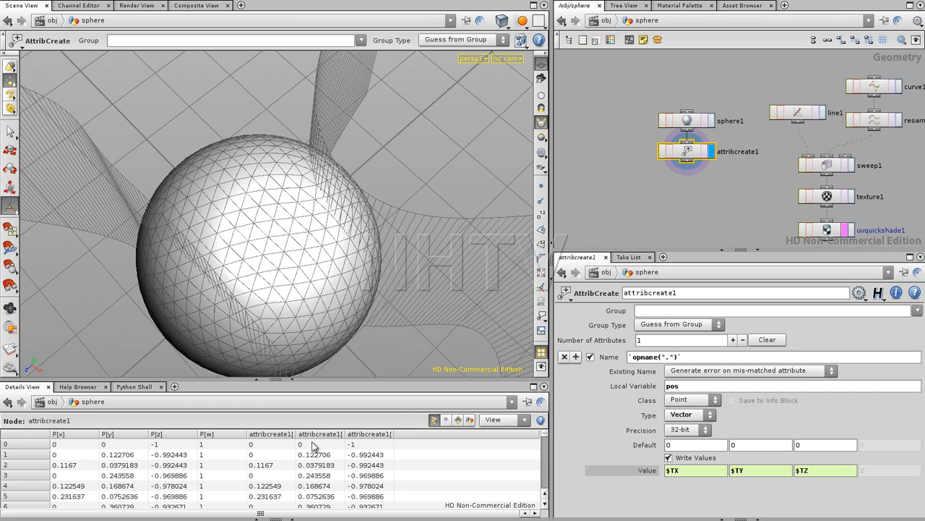
double_click(697, 387)
key("BackSpace")
left_click_drag(699, 358, 585, 362)
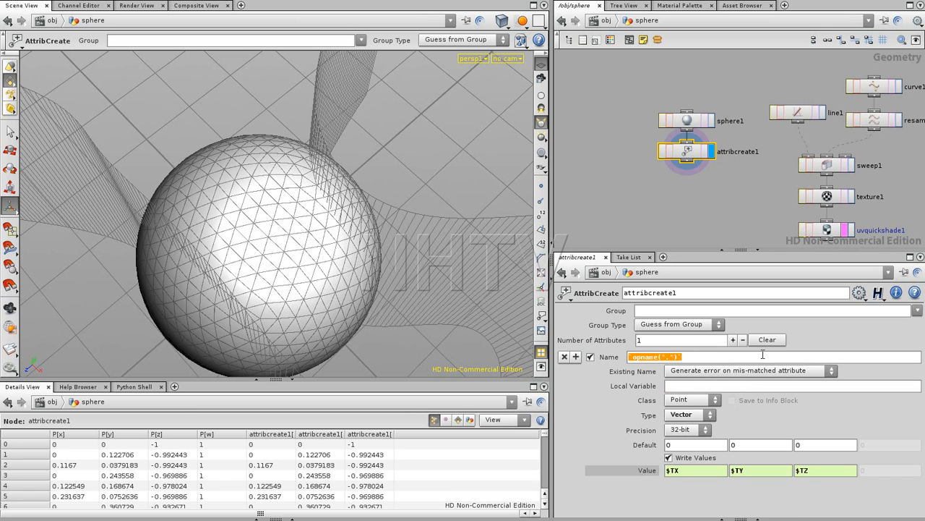
type("pos")
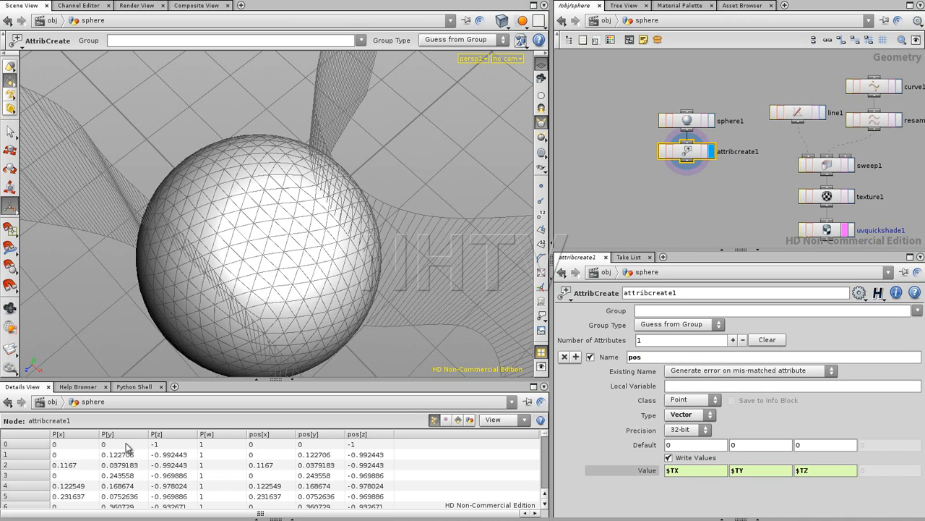
- Add a second attribute to the AttribCreate node and name it normal
middle_click_drag(712, 206, 708, 182)
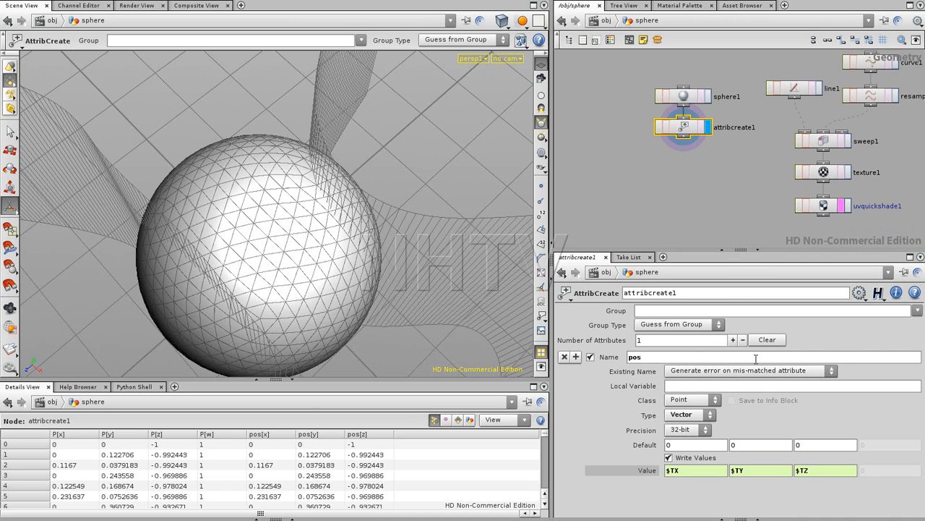
left_click(733, 339)
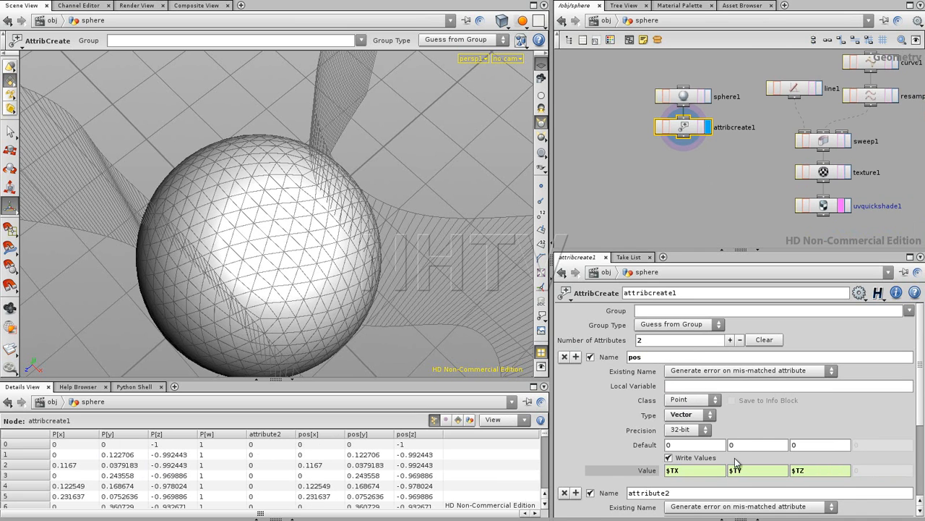
double_click(682, 494)
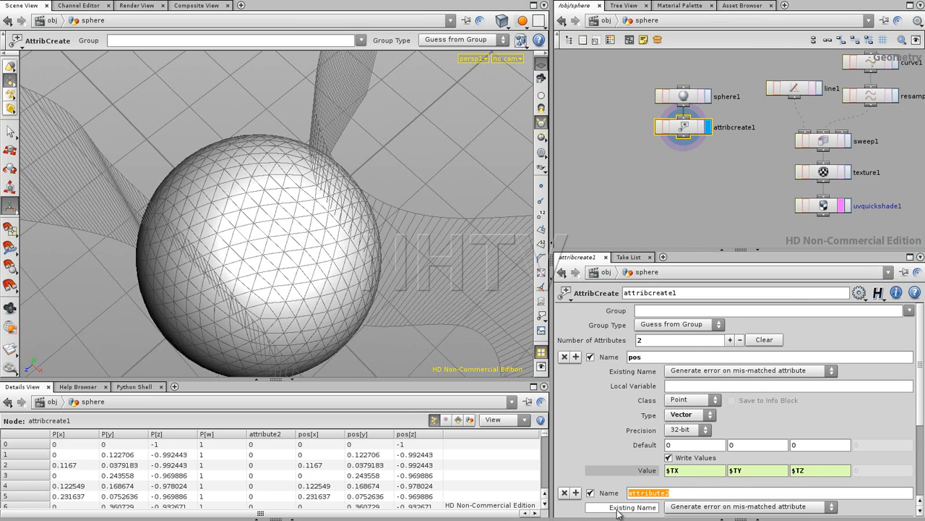
type("normal")
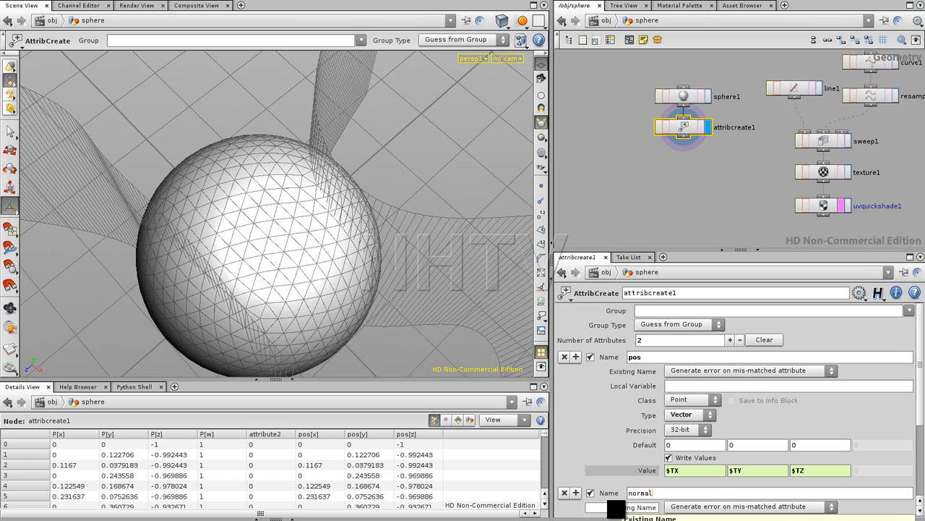
key("Return")
- Move the Sphere node up and the AttribCreate node slightly down to leave space between them
left_click_drag(921, 376, 918, 452)
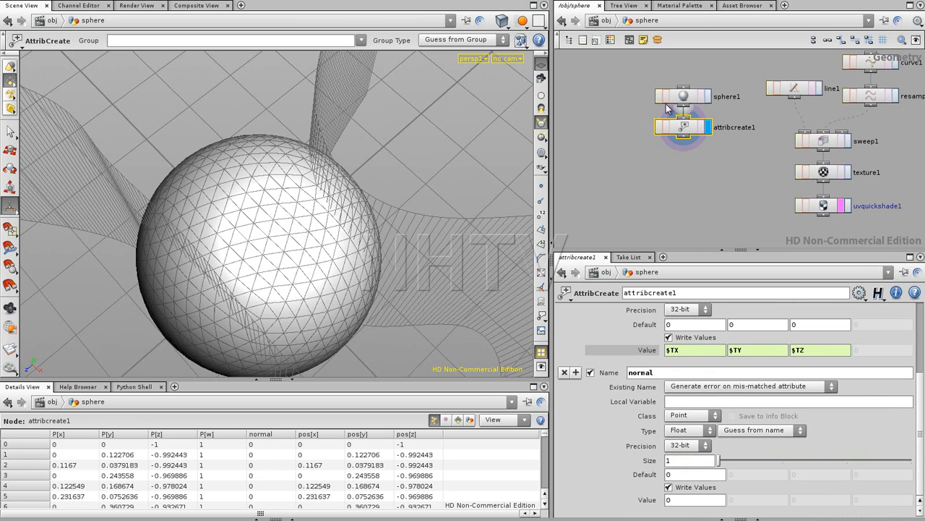
left_click_drag(685, 94, 687, 68)
left_click_drag(692, 135, 692, 137)
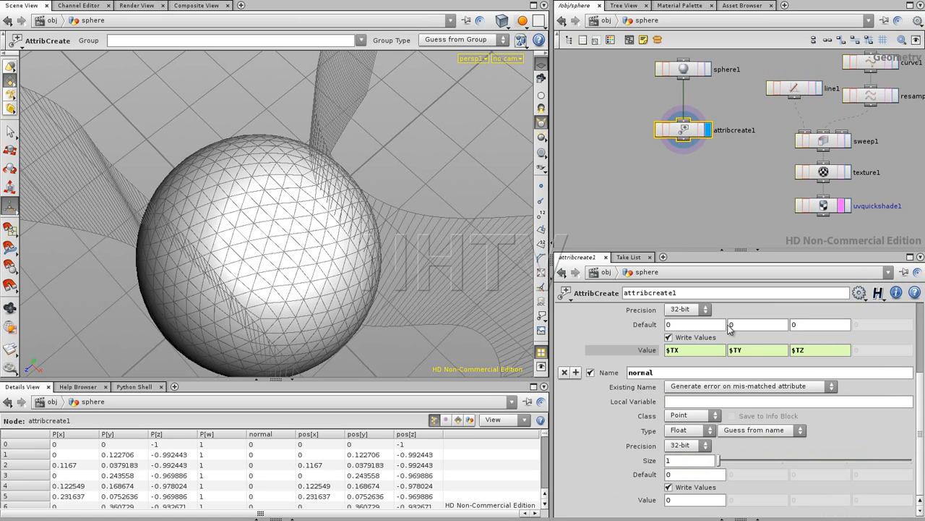
- Make the normal attribute a Vector and set its three Value components to $NX, $NY and $NZ
left_click(700, 431)
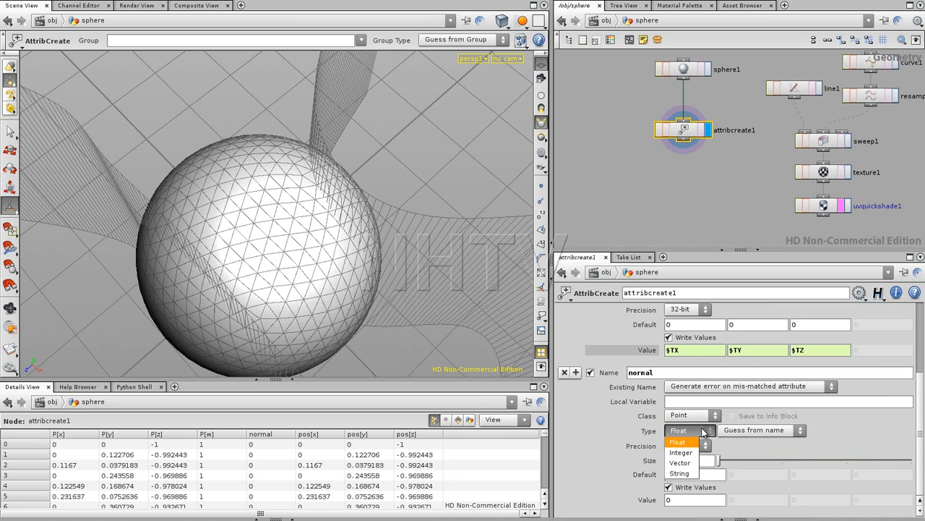
left_click(681, 462)
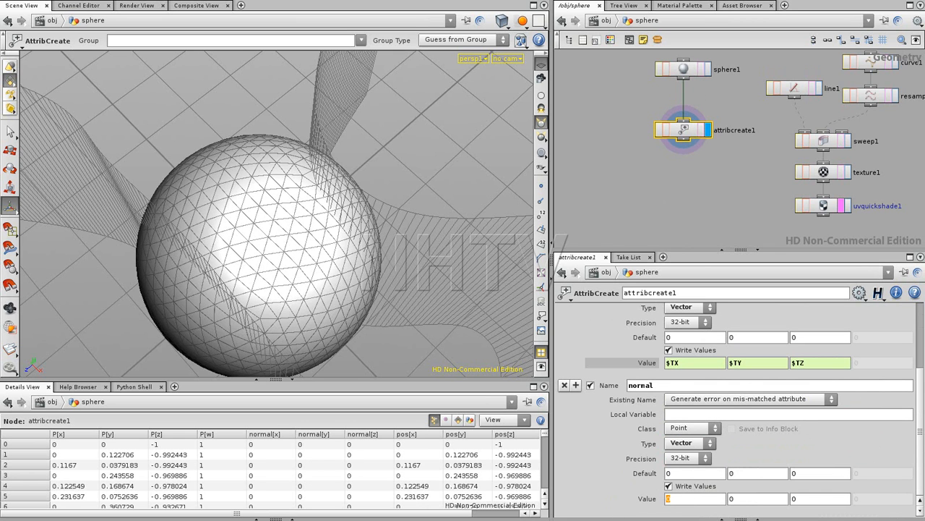
type("$NX")
key("Tab")
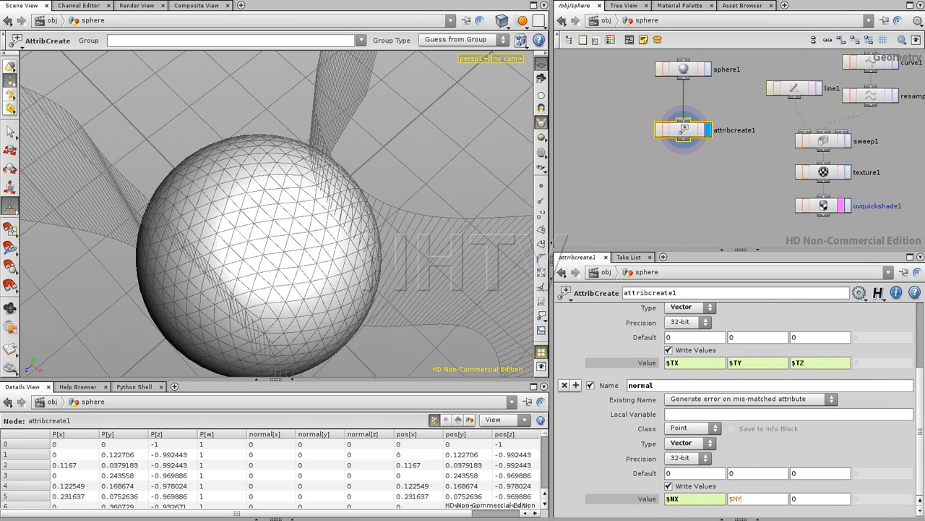
type("$NY")
key("Tab")
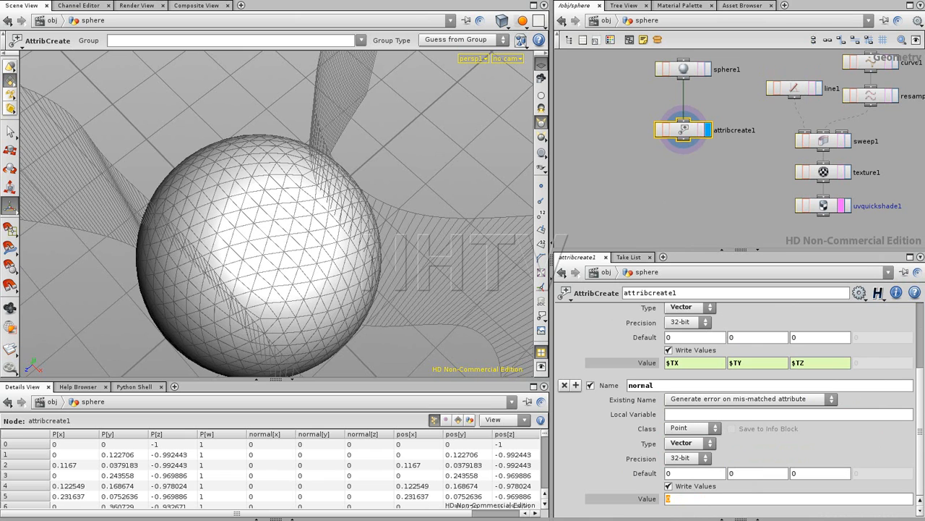
type("$NZ")
key("Return")
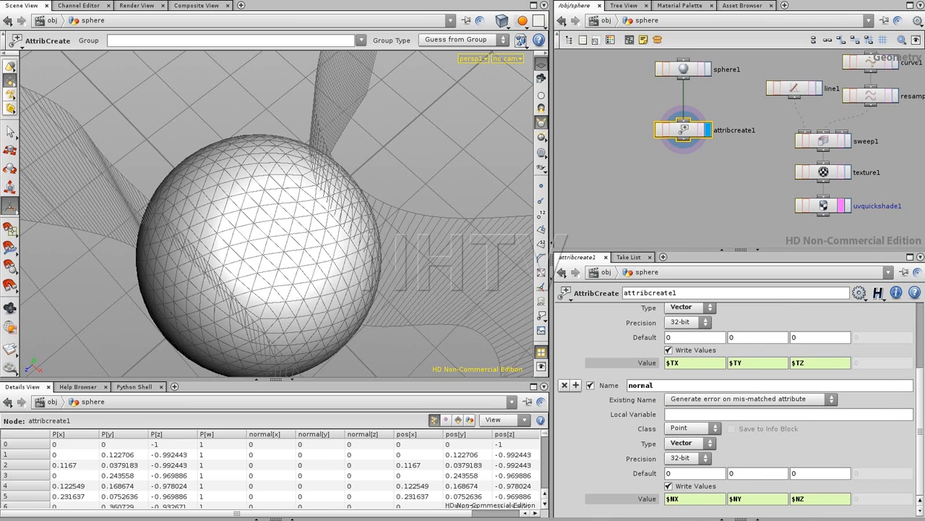
- Rearrange the Sphere and AttribCreate nodes so they sit close together, with the Sphere directly above
left_click(705, 214)
middle_click_drag(704, 215, 683, 214)
left_click_drag(668, 140, 669, 180)
middle_click_drag(699, 221, 693, 190)
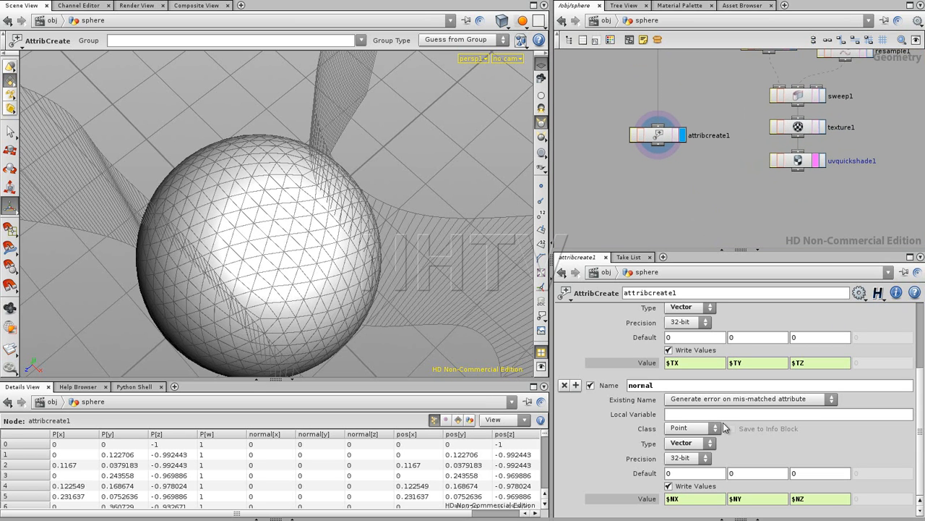
middle_click_drag(662, 141, 674, 184)
left_click_drag(681, 69, 674, 101)
middle_click_drag(686, 182, 681, 146)
left_click_drag(630, 159, 673, 122)
left_click(713, 195)
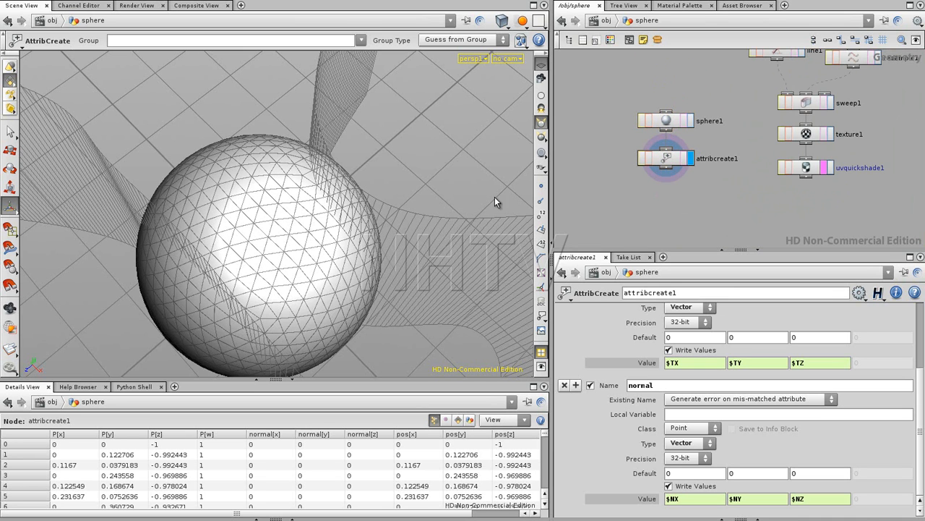
- Display the UVQuickShade node's output and examine the textured swept surface
left_click_drag(331, 240, 280, 258)
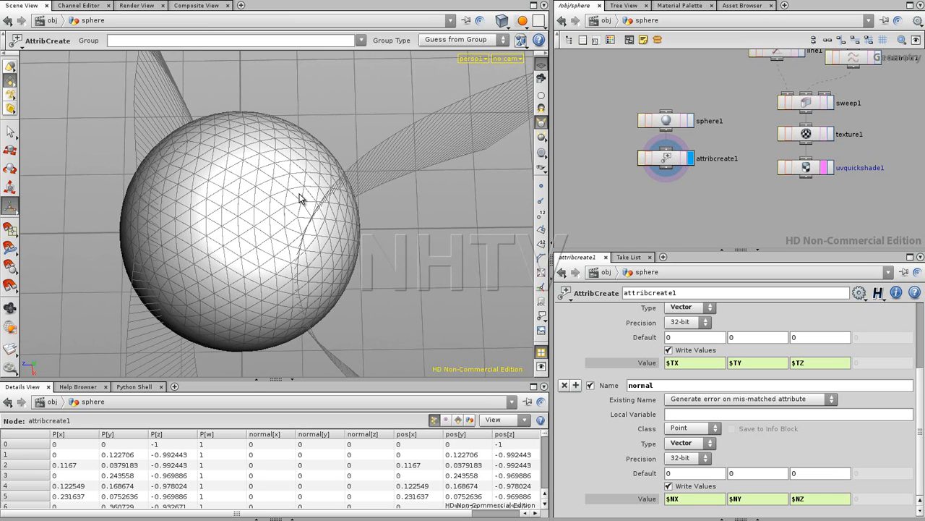
left_click_drag(297, 217, 344, 244)
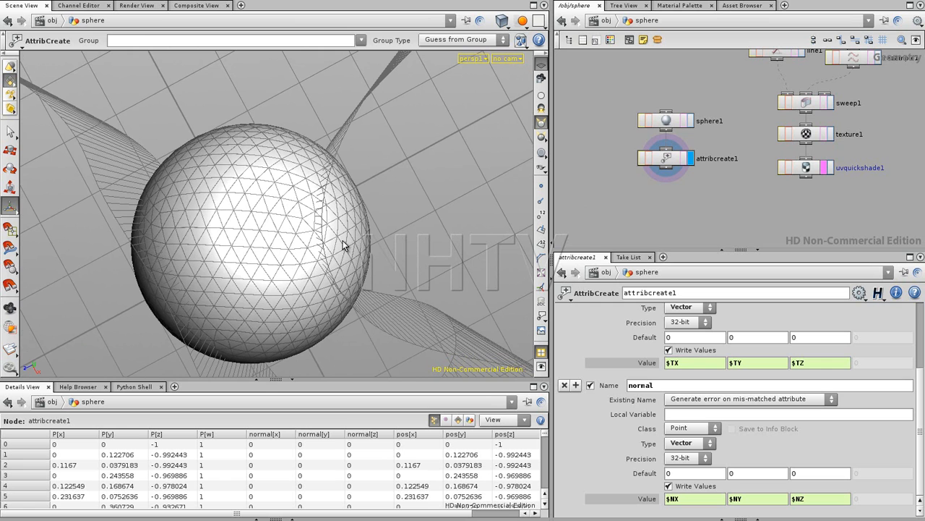
left_click(832, 168)
left_click(810, 172)
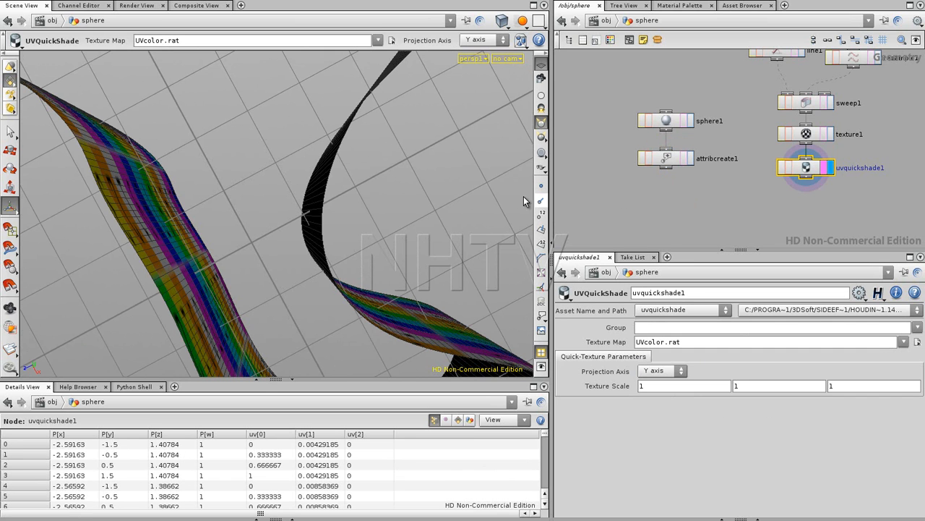
left_click_drag(429, 232, 362, 167)
- Add a Facet node below the UVQuickShade node, wire it to UVQuickShade's output and display it
middle_click_drag(785, 205, 656, 204)
middle_click_drag(757, 172, 772, 196)
left_click_drag(688, 191, 687, 220)
middle_click_drag(750, 189, 772, 174)
left_click_drag(709, 175, 711, 175)
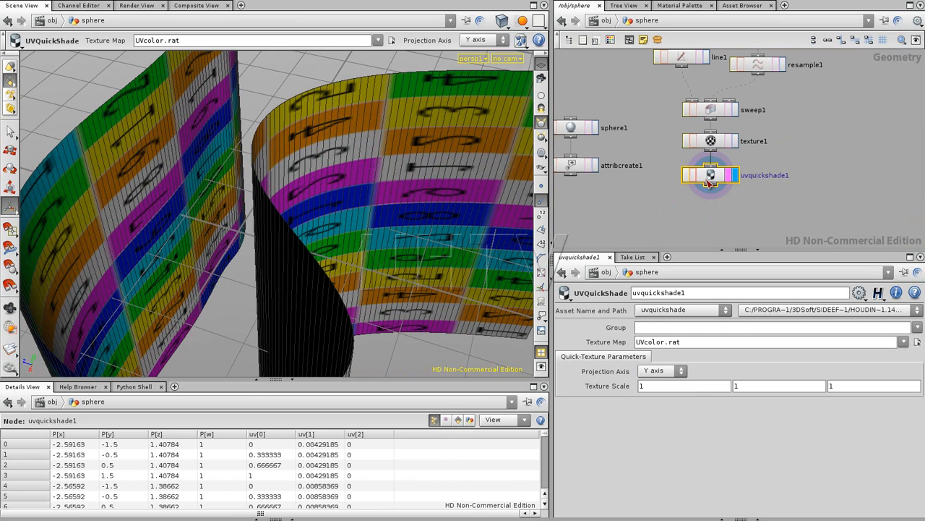
key("Tab")
type("Facet")
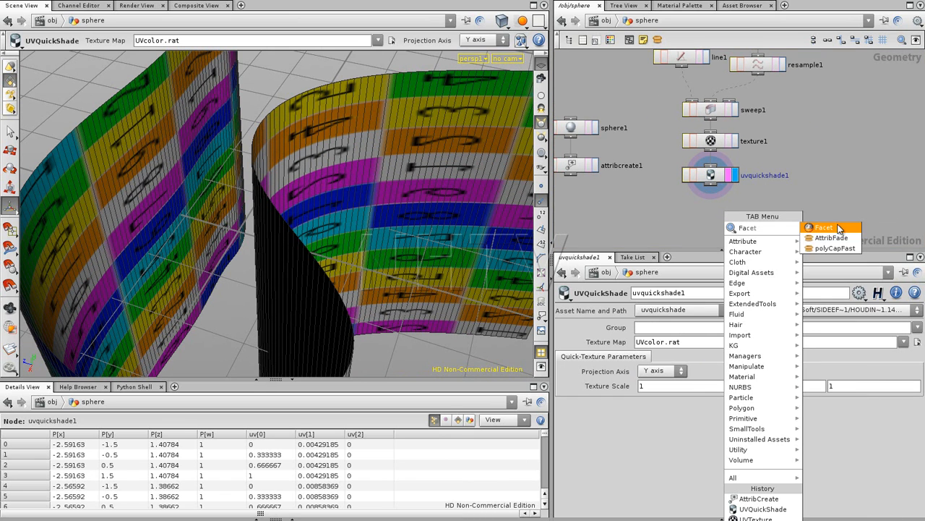
left_click(824, 228)
left_click(710, 210)
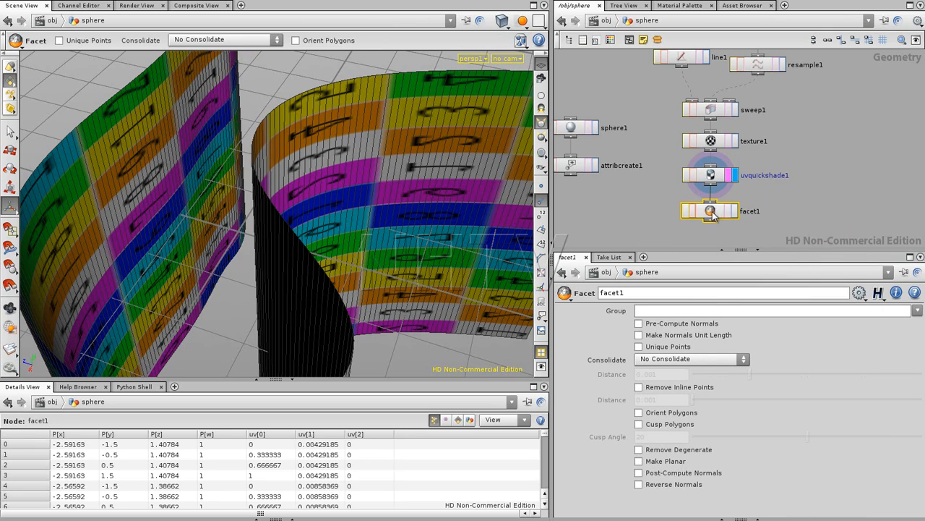
left_click(808, 194)
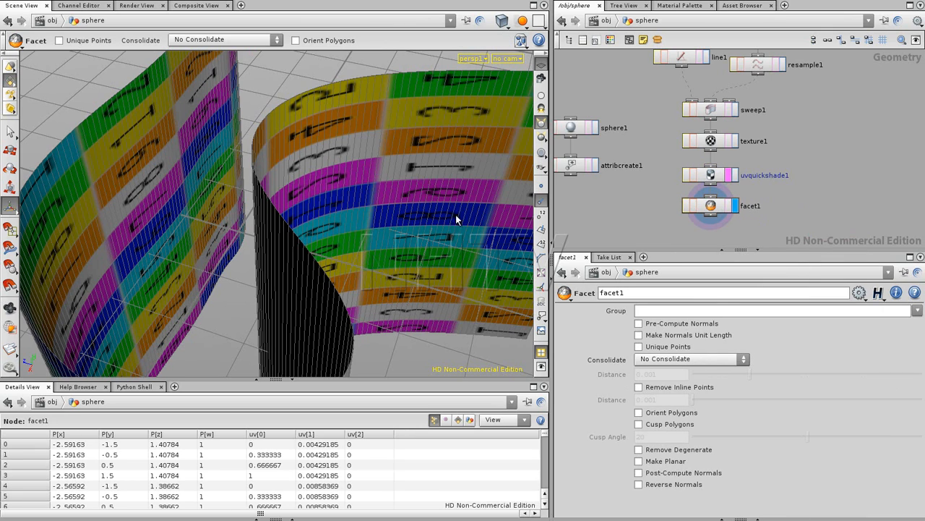
- Enable Post-Compute Normals on the Facet node and examine the surface from another angle
left_click_drag(511, 212, 441, 239)
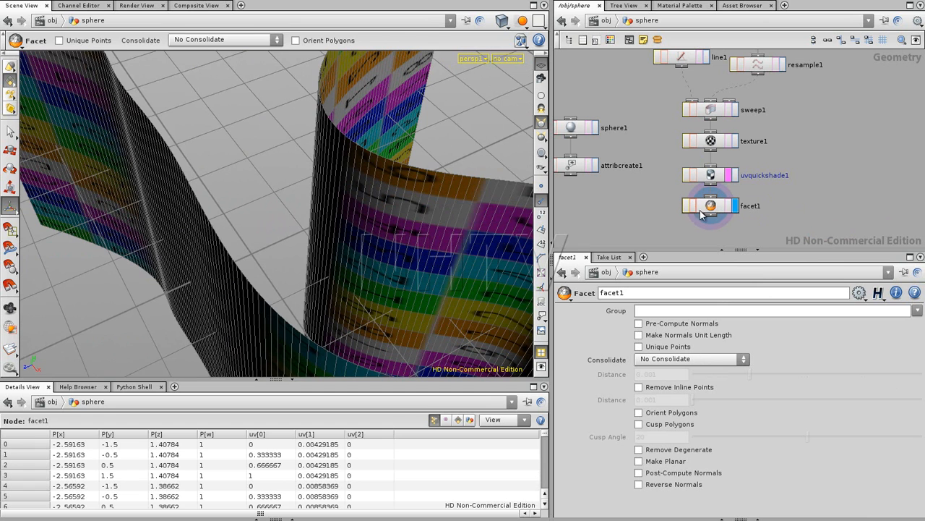
left_click(723, 209)
left_click(639, 473)
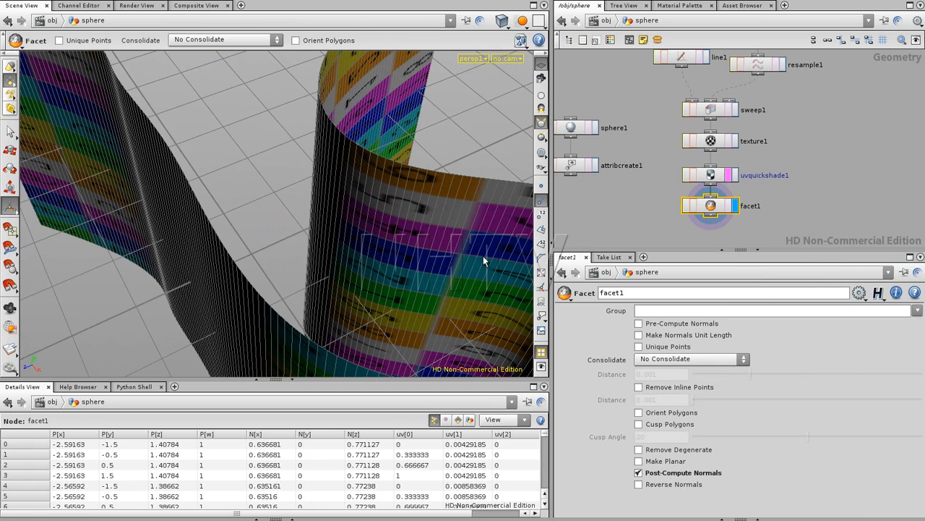
left_click_drag(433, 207, 325, 182, "alt")
left_click(544, 186)
left_click(543, 187)
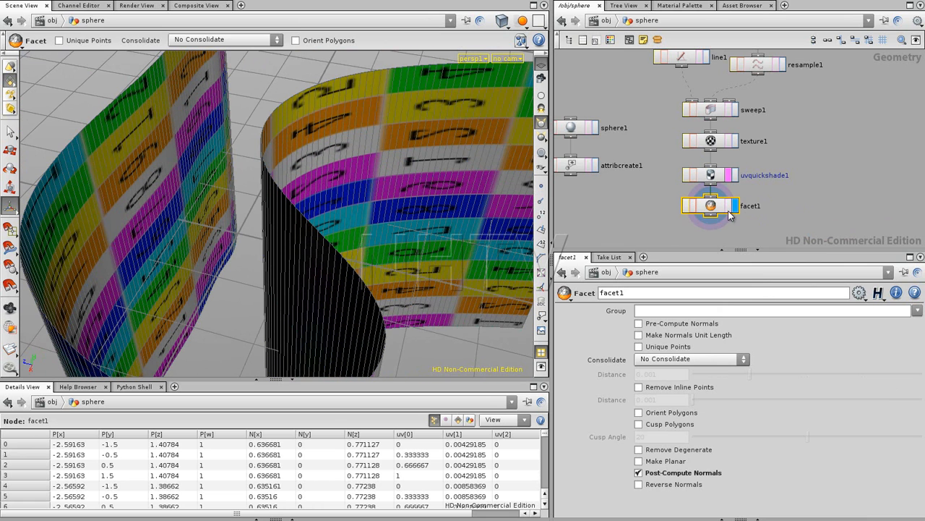
- Delete the Facet node
middle_click_drag(628, 205, 723, 172)
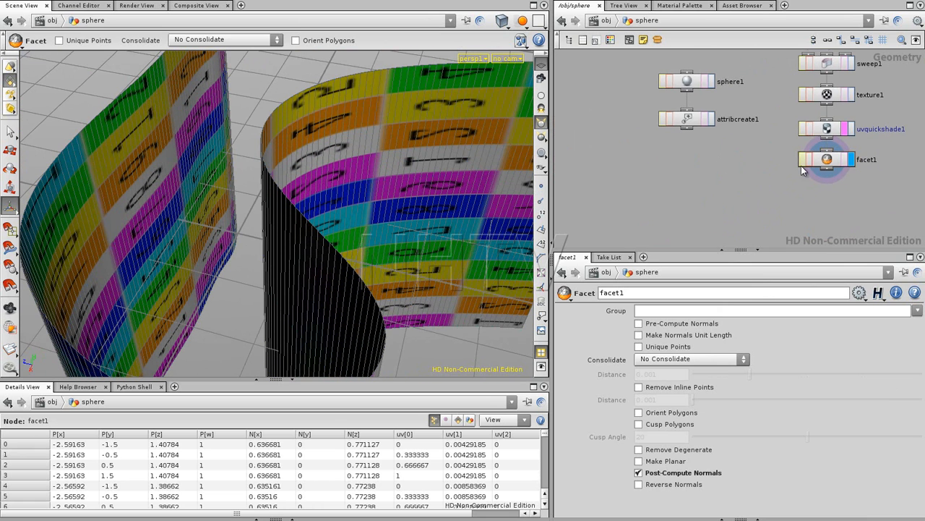
key("Delete")
left_click_drag(310, 238, 337, 230, "alt")
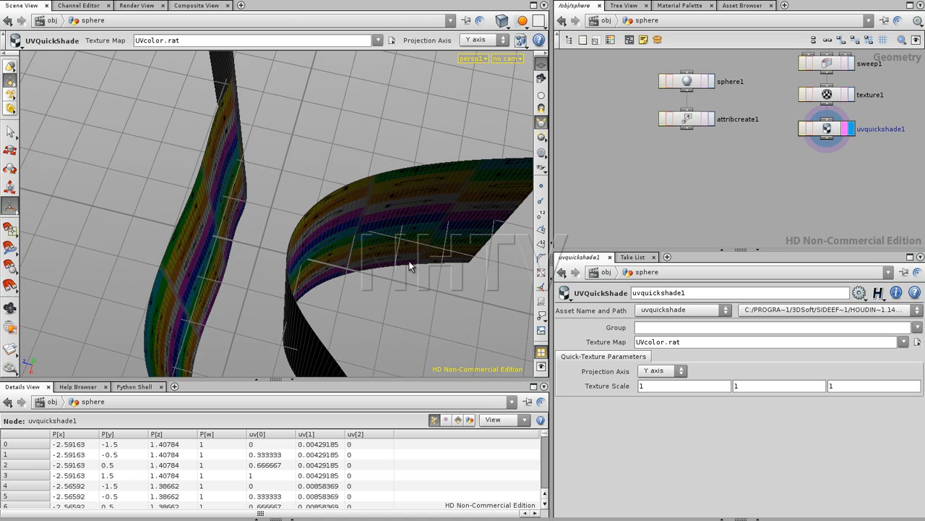
- Add a Ray node with AttribCreate as its first input and UVQuickShade as its second, and display its result
middle_click_drag(761, 174, 717, 167, "alt")
key("Tab")
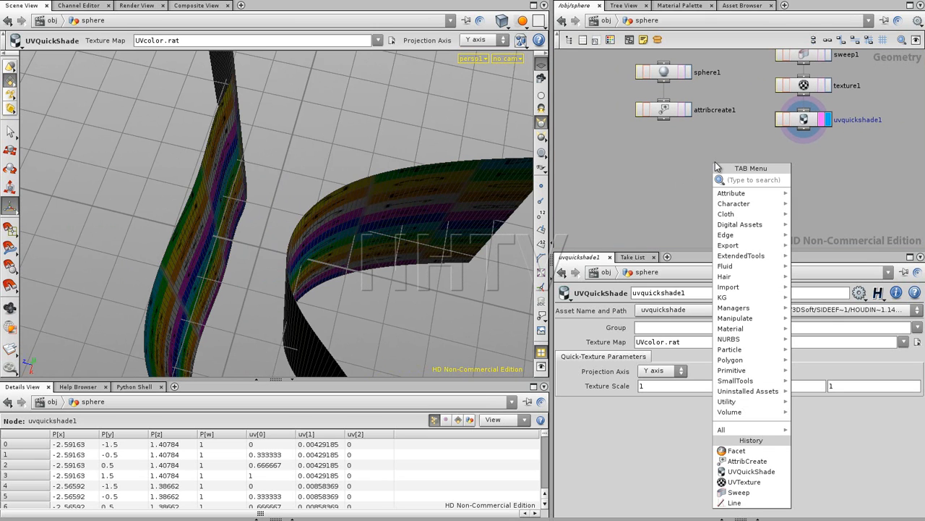
type("Ray")
key("Return")
left_click(701, 168)
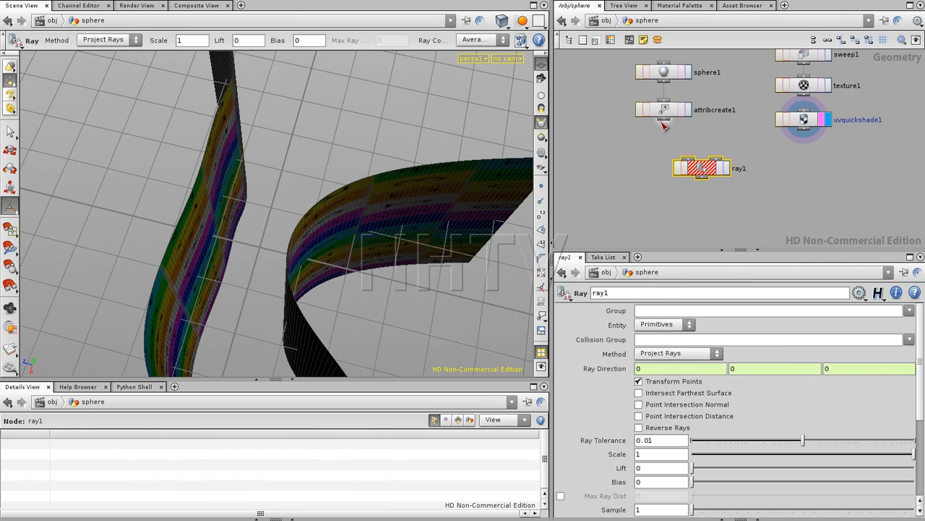
left_click(736, 177)
left_click(736, 177)
left_click_drag(330, 218, 296, 182, "alt")
left_click_drag(358, 159, 387, 249, "alt")
right_click_drag(271, 269, 303, 225, "alt")
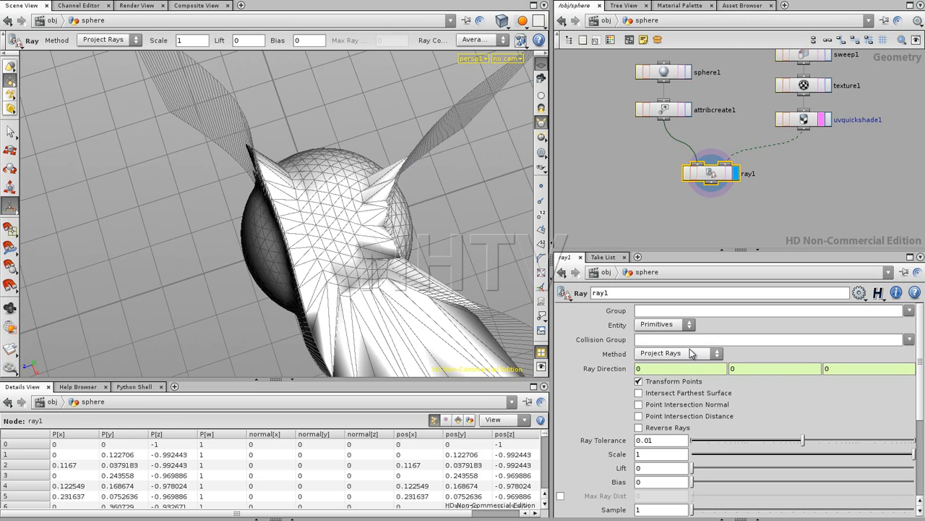
- Set the Ray node's Method to Minimum Distance and examine the projected sphere from several angles
left_click(680, 354)
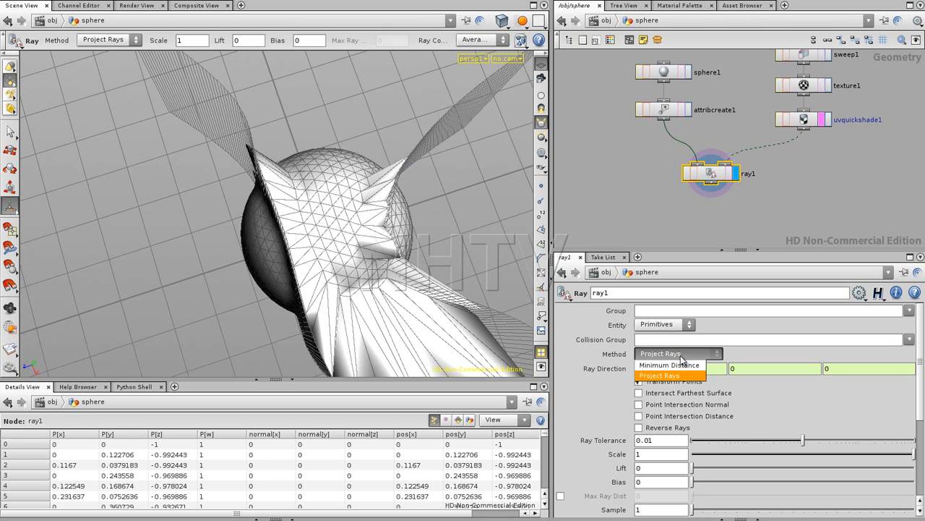
left_click(683, 366)
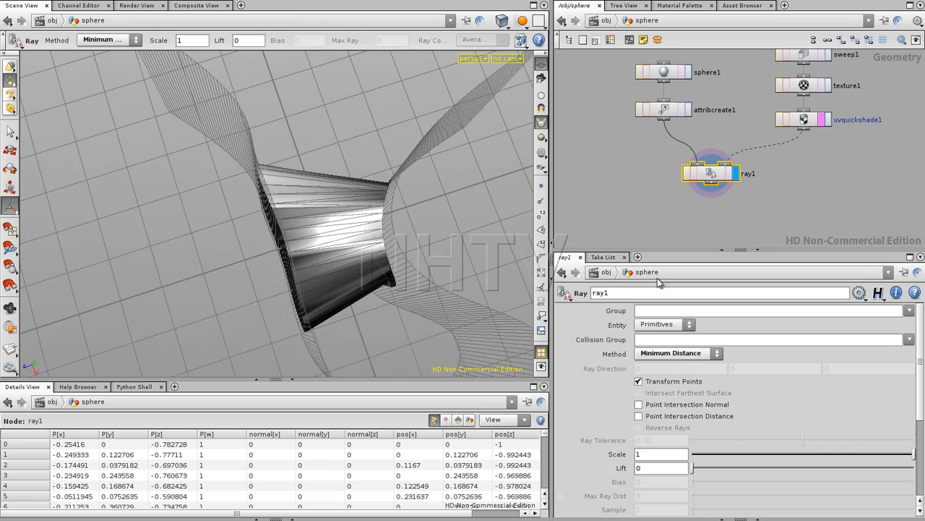
left_click(630, 214)
left_click_drag(327, 249, 292, 196, "alt")
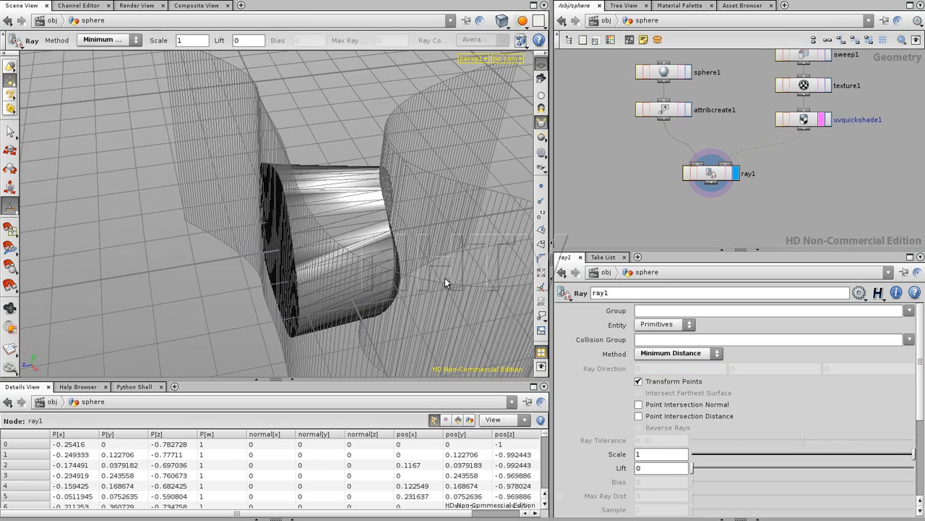
left_click_drag(351, 225, 337, 207, "alt")
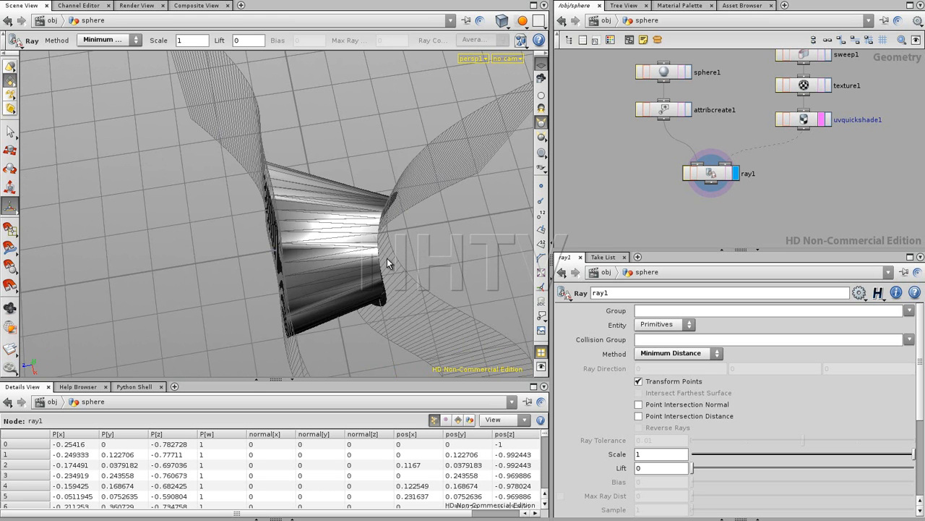
left_click_drag(388, 262, 312, 201, "alt")
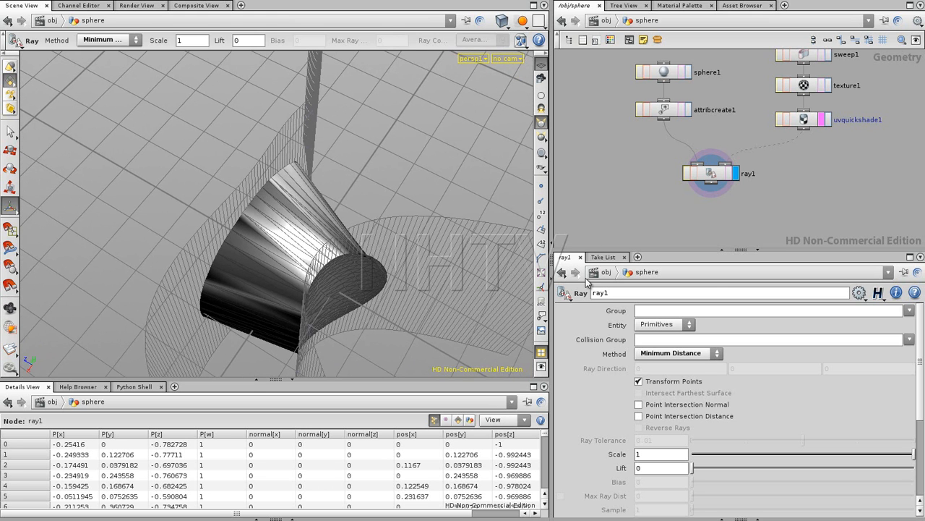
- Enlarge the parameter area and look through all of the Ray node's options
scroll(922, 323, "down", 5)
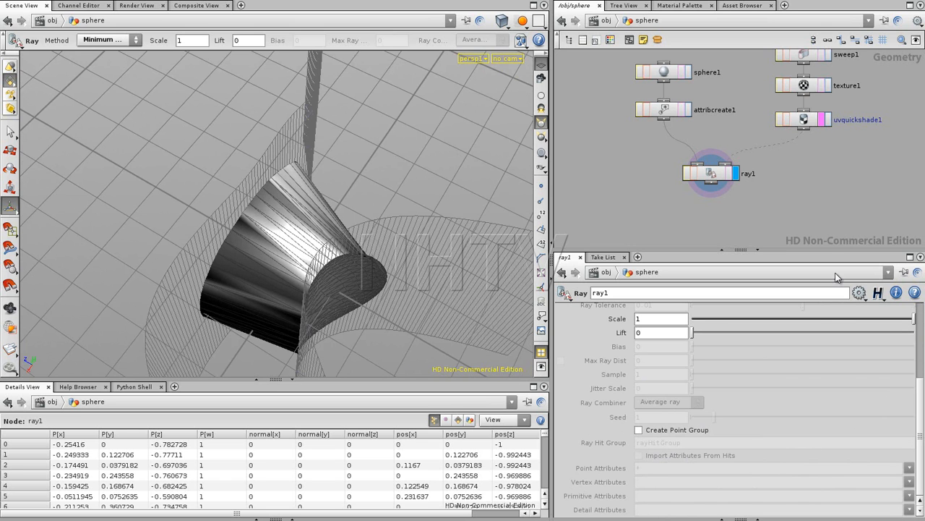
left_click_drag(836, 250, 831, 202)
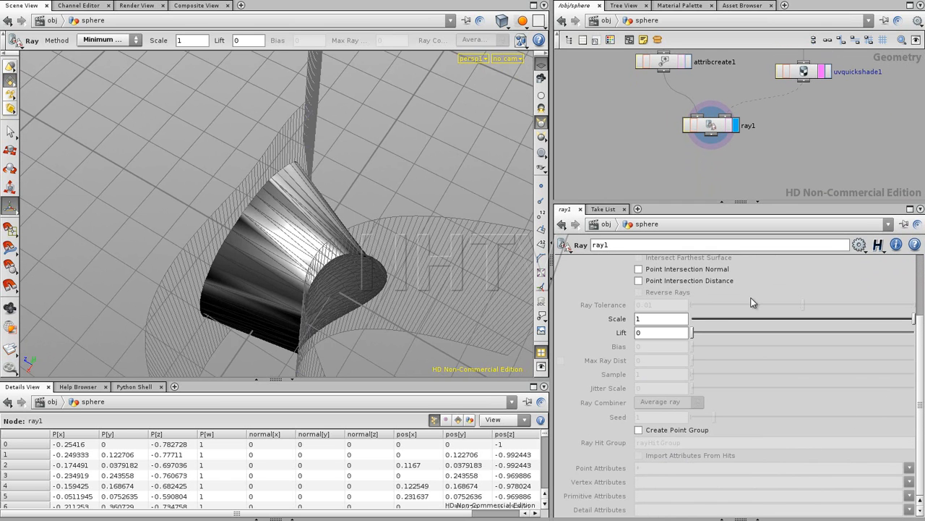
left_click_drag(922, 388, 922, 388)
left_click_drag(921, 354, 909, 291)
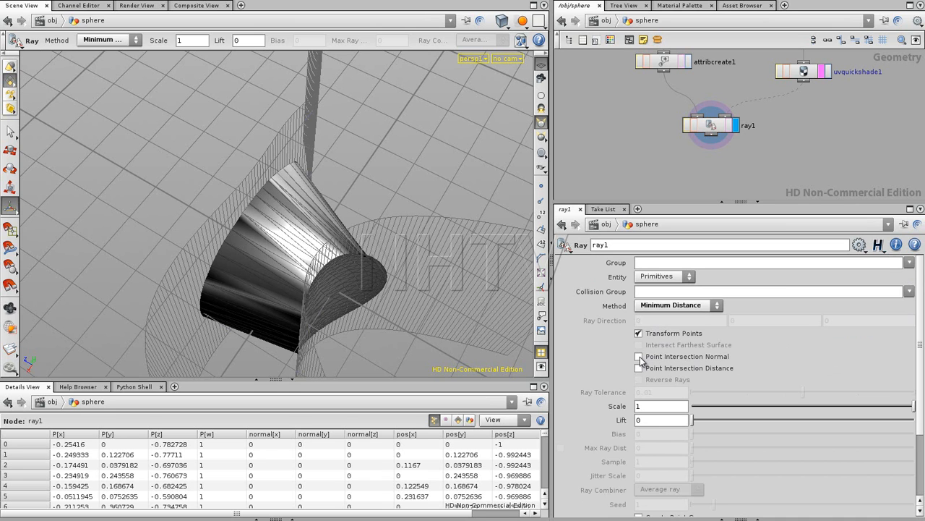
- Enable Point Intersection Normal on the Ray node and show the point normals in the viewport
left_click(639, 357)
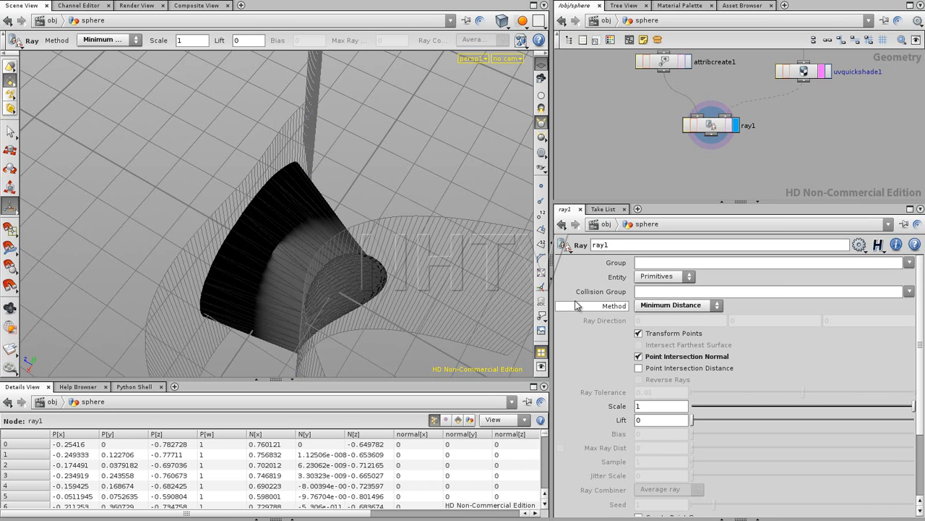
left_click(542, 202)
left_click_drag(268, 268, 395, 185, "alt")
key("Return")
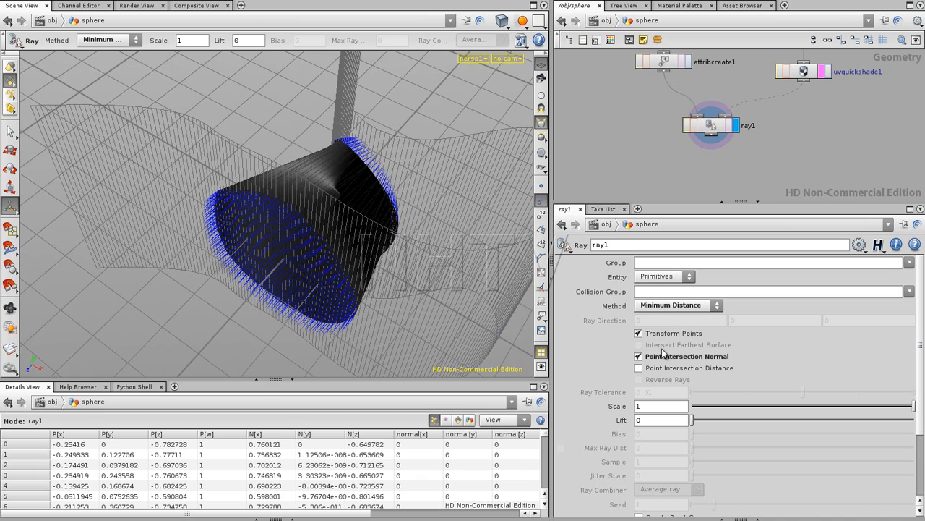
- Turn off Transform Points on the Ray node and examine the normals on the sphere
left_click(640, 333)
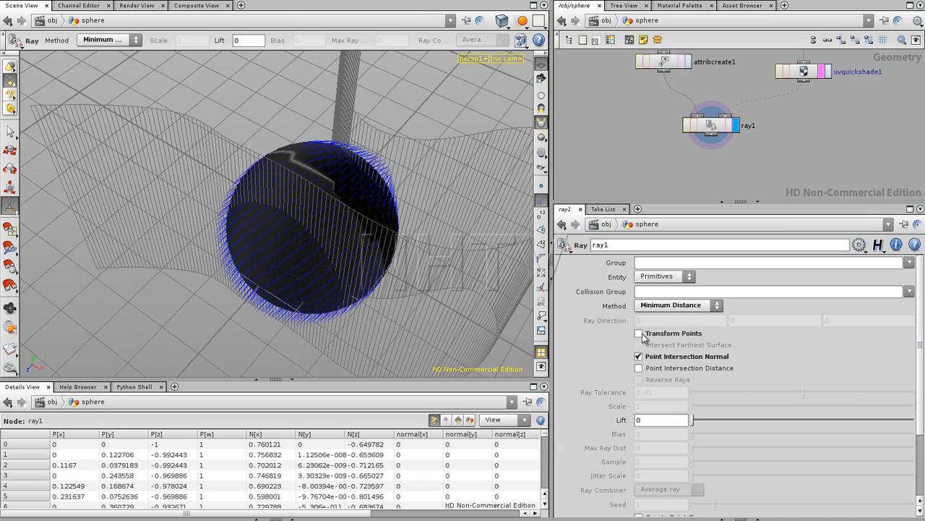
key("Escape")
left_click_drag(306, 209, 269, 287)
key("Return")
left_click_drag(278, 238, 262, 201)
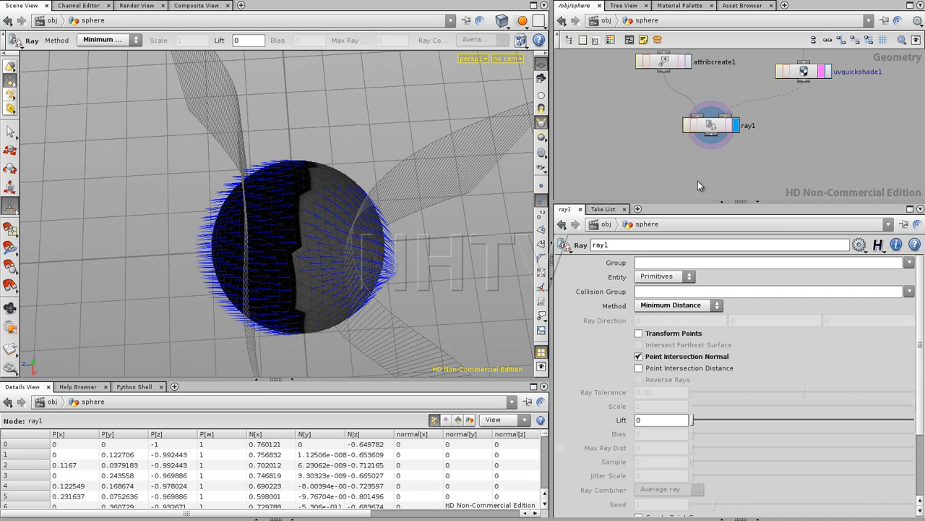
middle_click_drag(679, 171, 699, 147)
right_click_drag(769, 150, 752, 152)
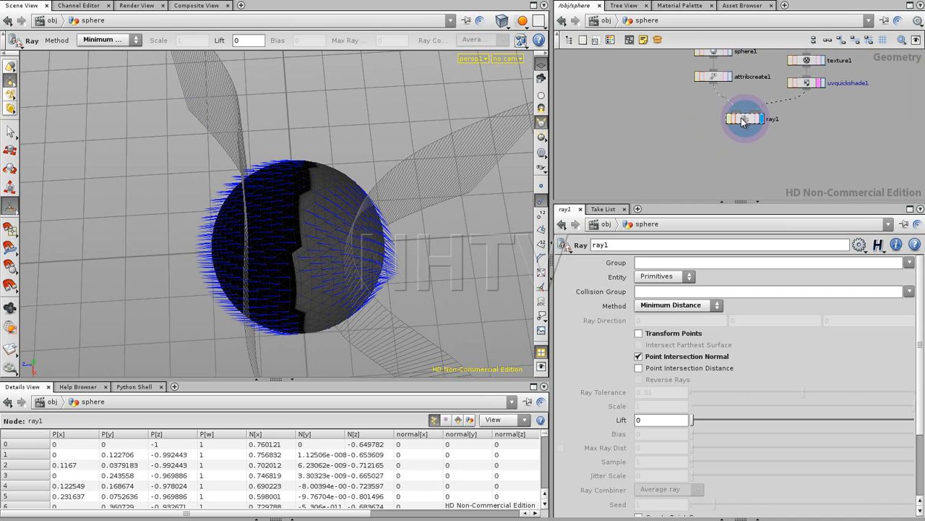
- Line up ray1 below attribcreate1, then add and display a second Ray node fed by ray1 and uvquickshade1
left_click_drag(743, 119, 712, 115)
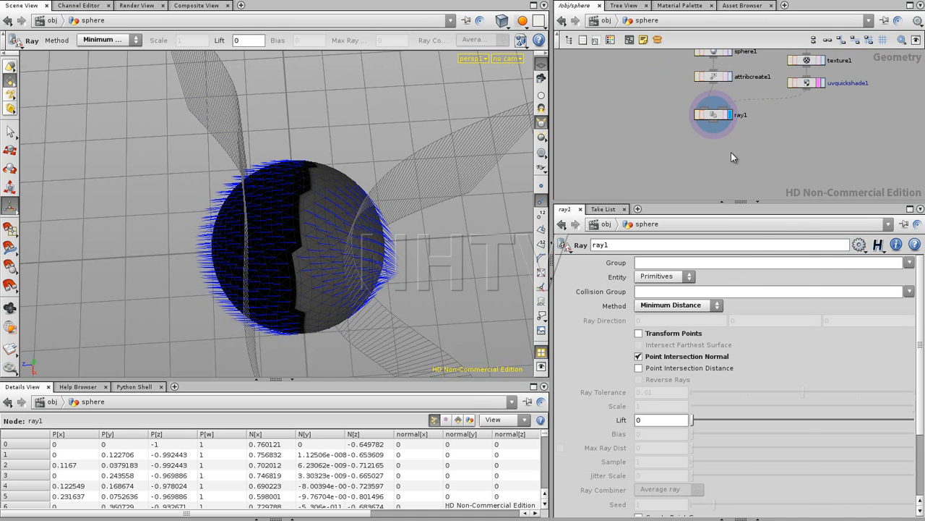
key("Tab")
type("r")
left_click(836, 182)
left_click(746, 148)
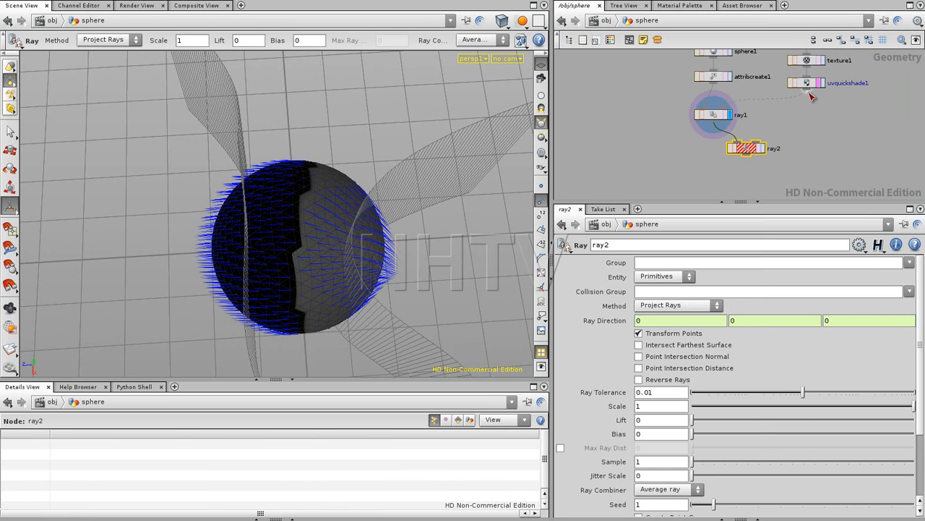
left_click(762, 148)
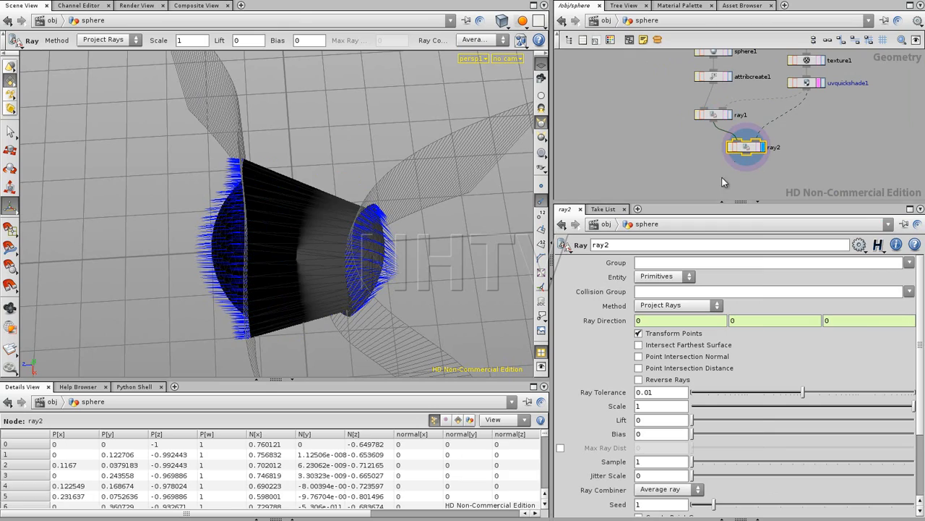
key("Escape")
left_click_drag(275, 289, 315, 283)
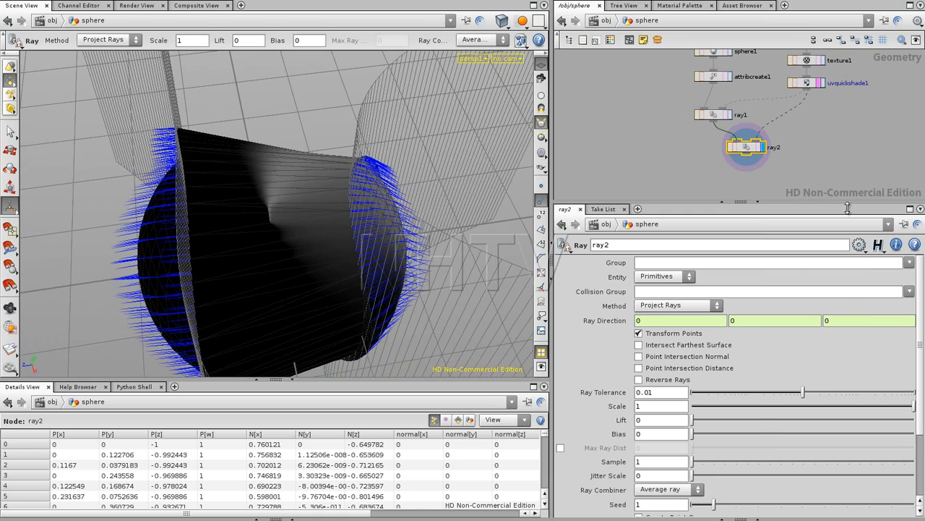
- Enable Import Attributes From Hits on the second Ray node and set its Point Attributes to uv
left_click_drag(846, 201, 846, 171)
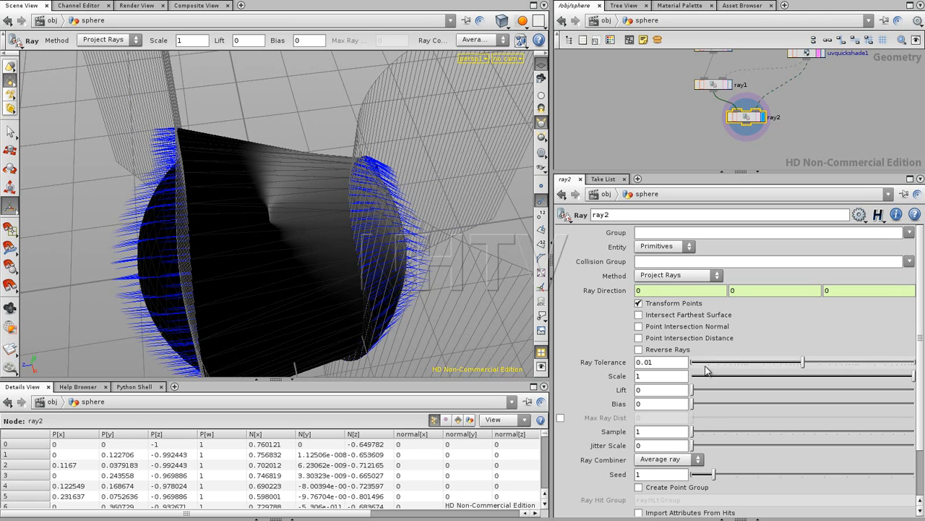
left_click_drag(342, 192, 396, 272)
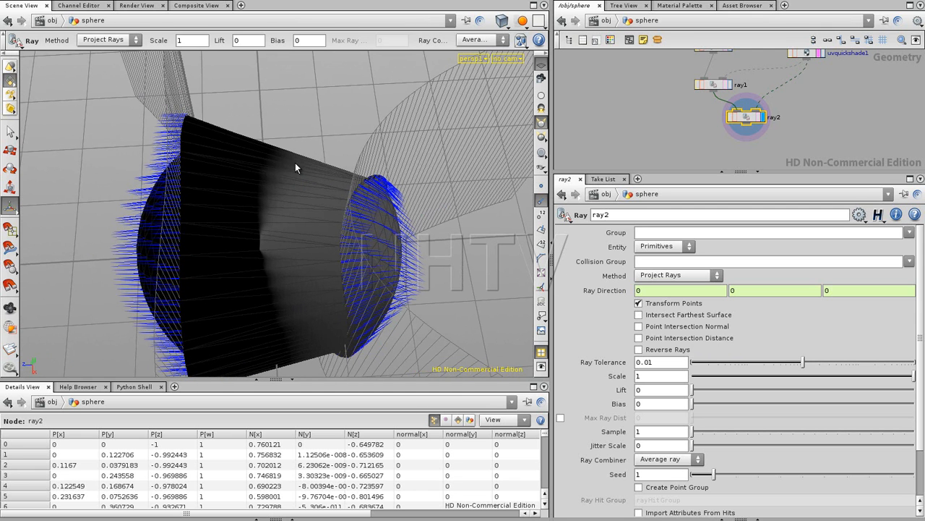
middle_click_drag(814, 104, 798, 149)
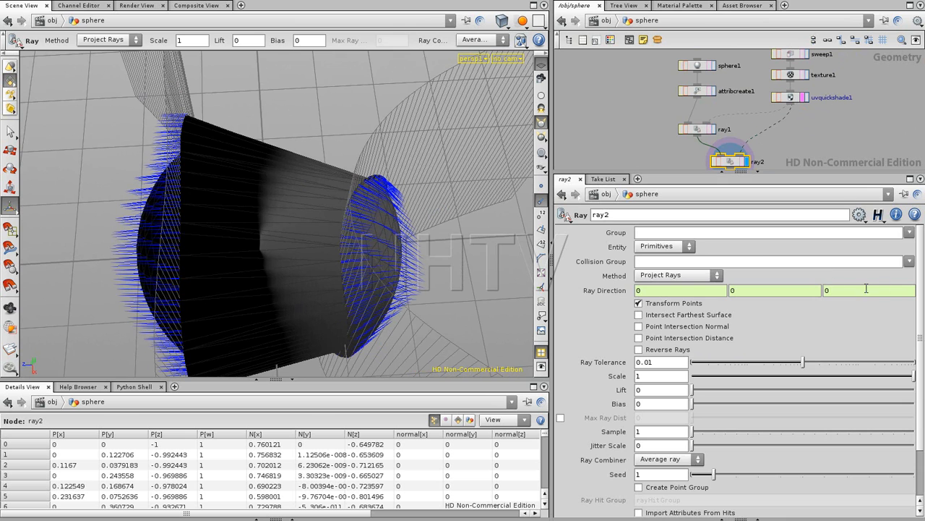
left_click_drag(921, 279, 921, 365)
left_click(639, 455)
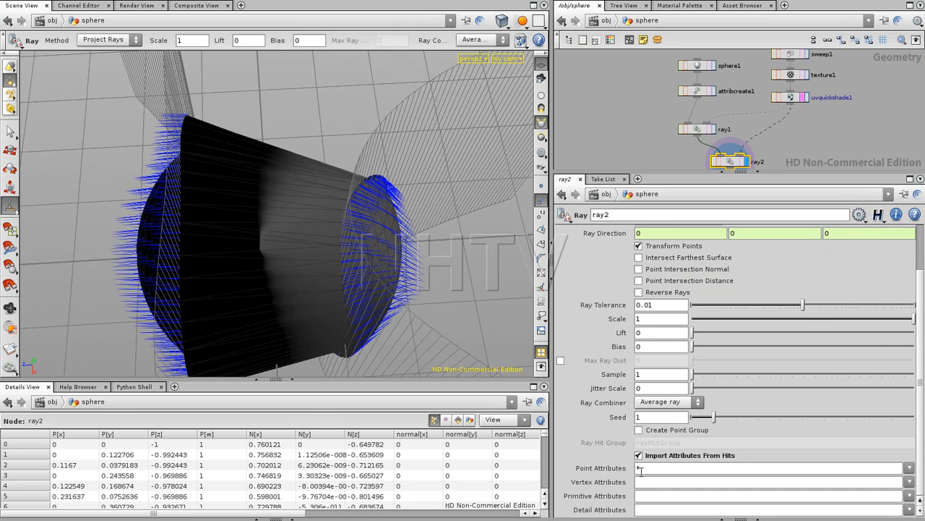
double_click(649, 470)
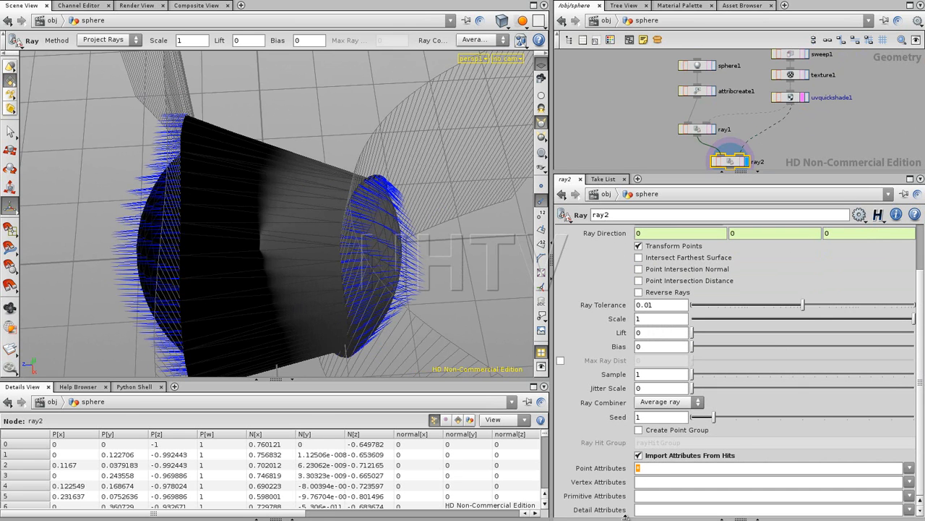
type("uv")
key("Return")
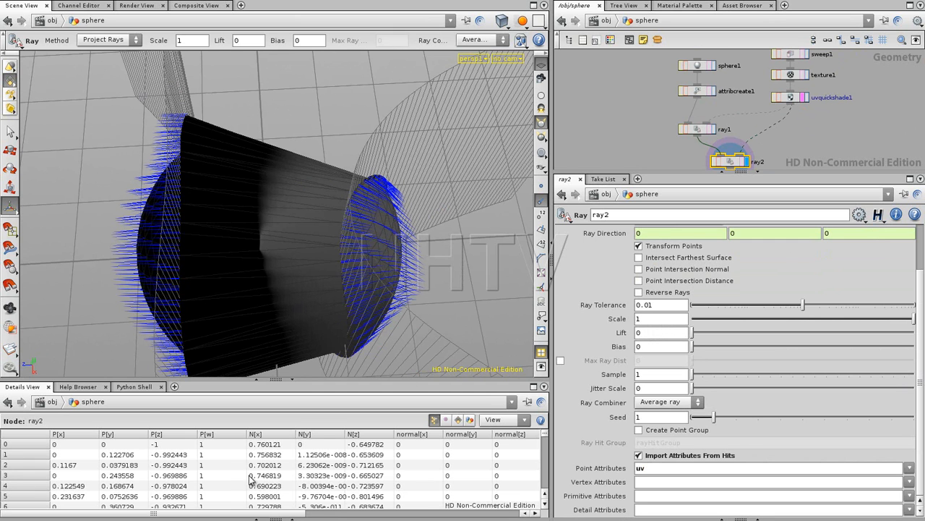
- Examine the uv attribute columns of the second Ray node's points in the details spreadsheet
left_click_drag(298, 514, 506, 515)
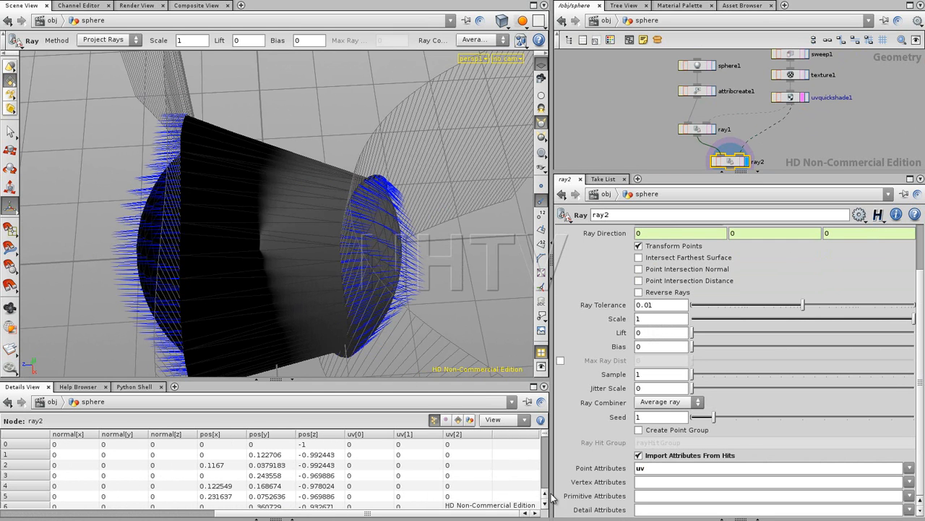
scroll(543, 441, "down", 20)
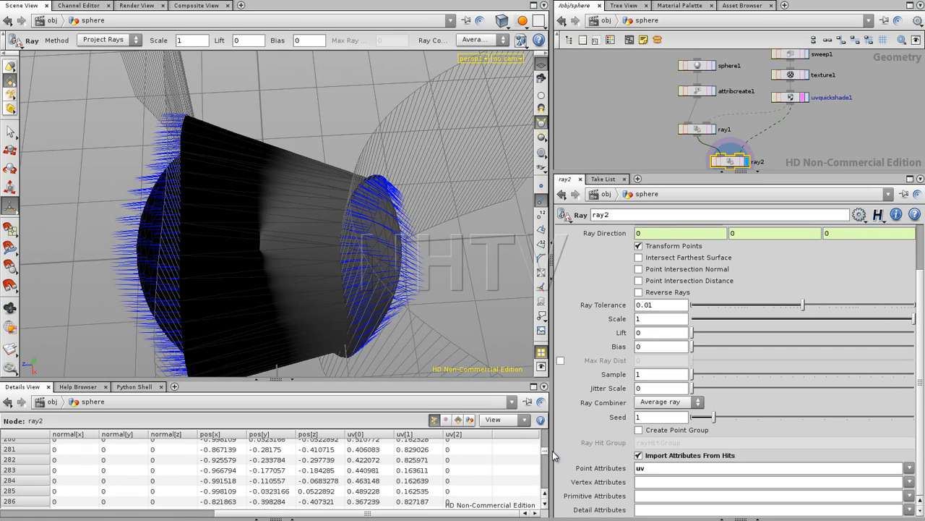
left_click_drag(554, 449, 546, 417)
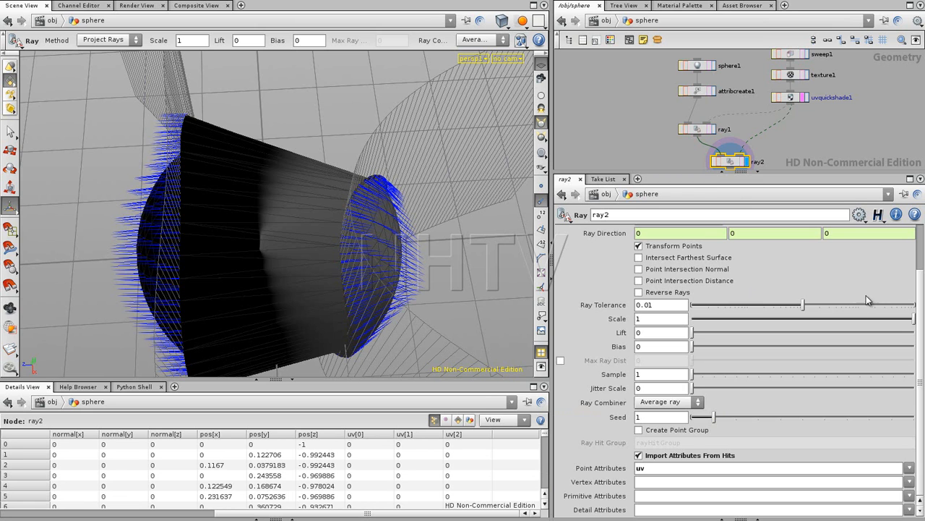
- Enable Point Intersection Distance on the second Ray node and examine the dist values and the projected sphere
scroll(922, 318, "up", 3)
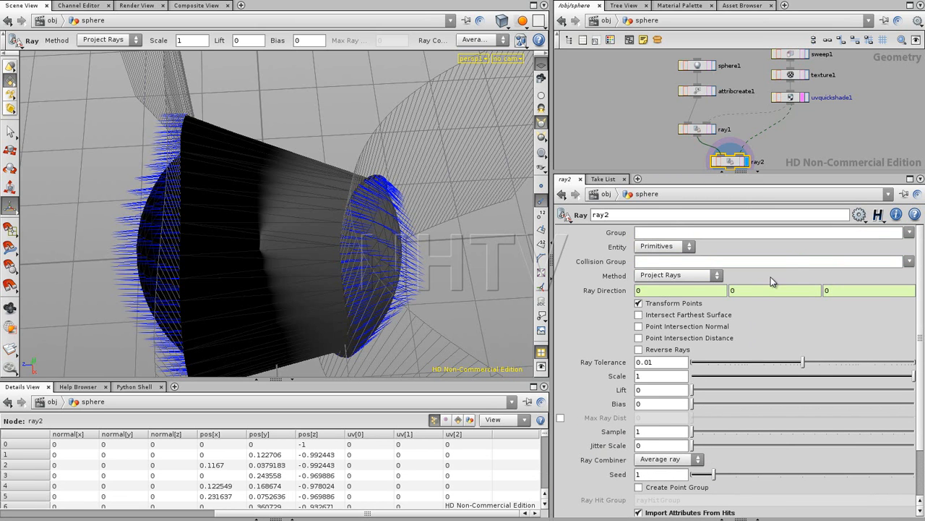
left_click(639, 338)
left_click_drag(288, 515, 121, 516)
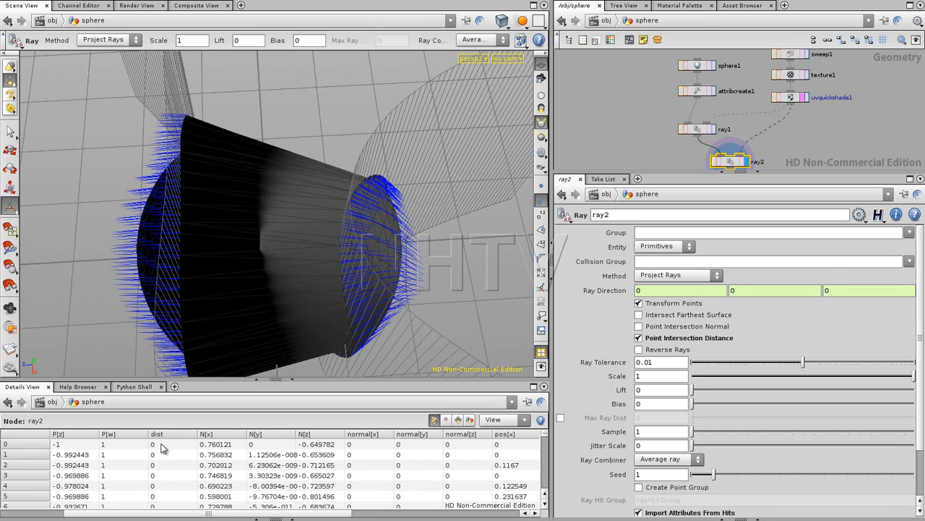
left_click_drag(545, 433, 546, 436)
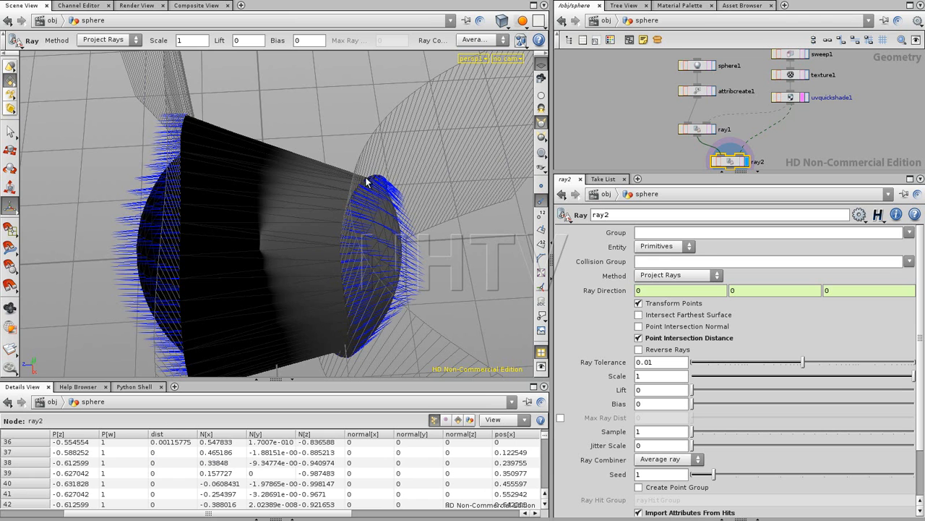
left_click_drag(467, 268, 500, 278, "alt")
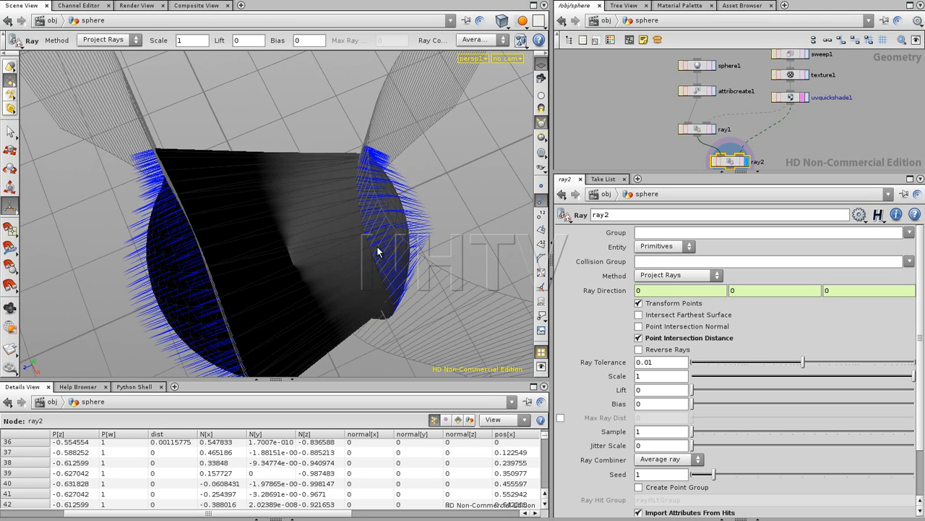
left_click_drag(407, 276, 265, 153, "alt")
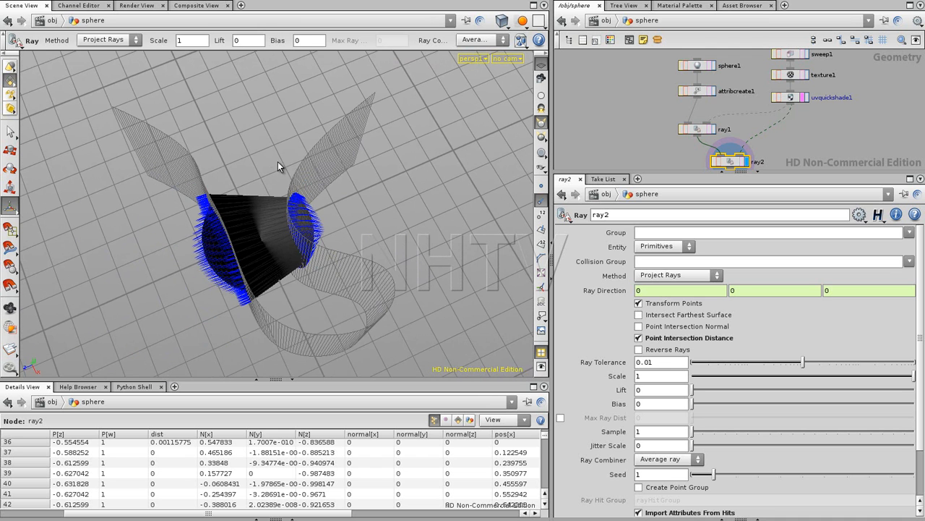
- Enable Create Point Group on the second Ray node, keeping rayHitGroup as the Ray Hit Group
middle_click_drag(850, 142, 841, 74)
right_click_drag(779, 127, 792, 128)
middle_click_drag(792, 128, 771, 167)
left_click_drag(698, 133, 688, 134)
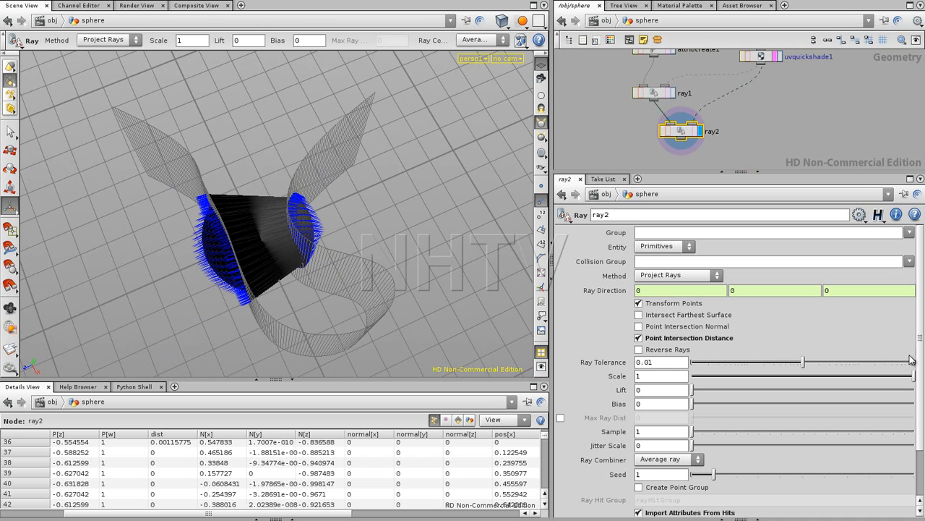
left_click_drag(921, 348, 922, 402)
left_click(639, 449)
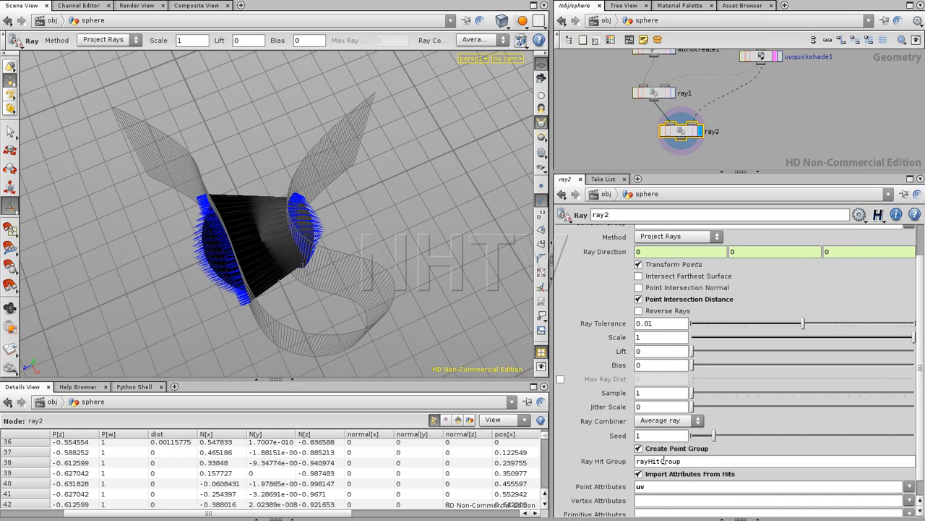
- Turn off Transform Points on the second Ray node so the sphere keeps its original shape
left_click_drag(702, 172, 702, 228)
middle_click_drag(235, 246, 219, 257, "alt")
right_click_drag(220, 256, 351, 252, "alt")
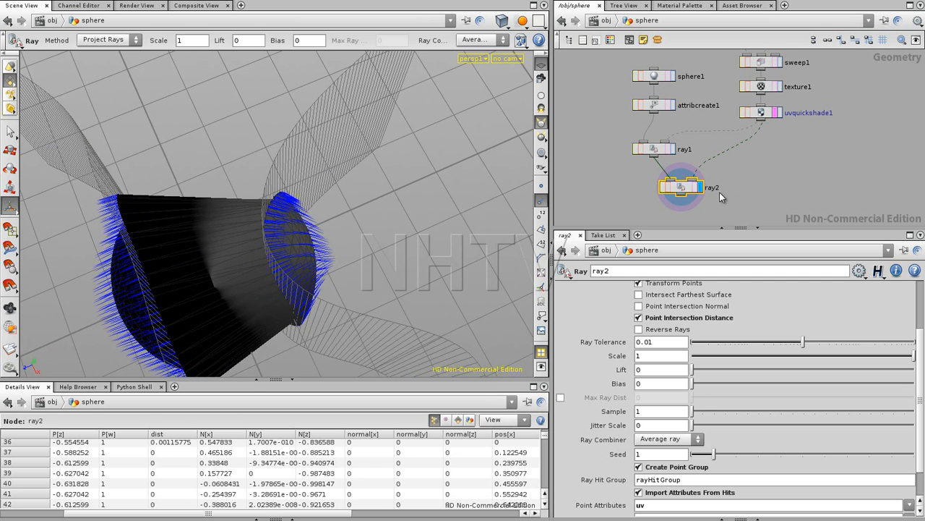
scroll(641, 367, "up", 3)
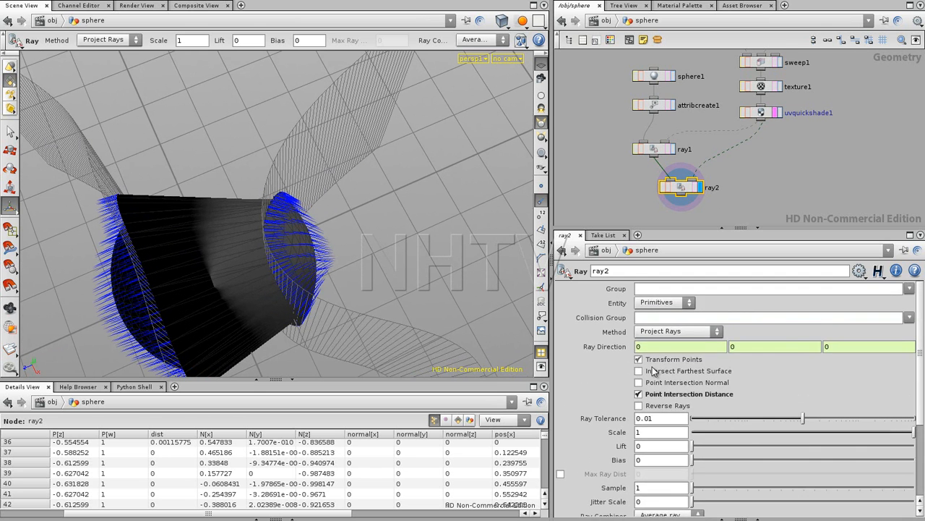
left_click(639, 360)
left_click_drag(264, 286, 239, 290, "alt")
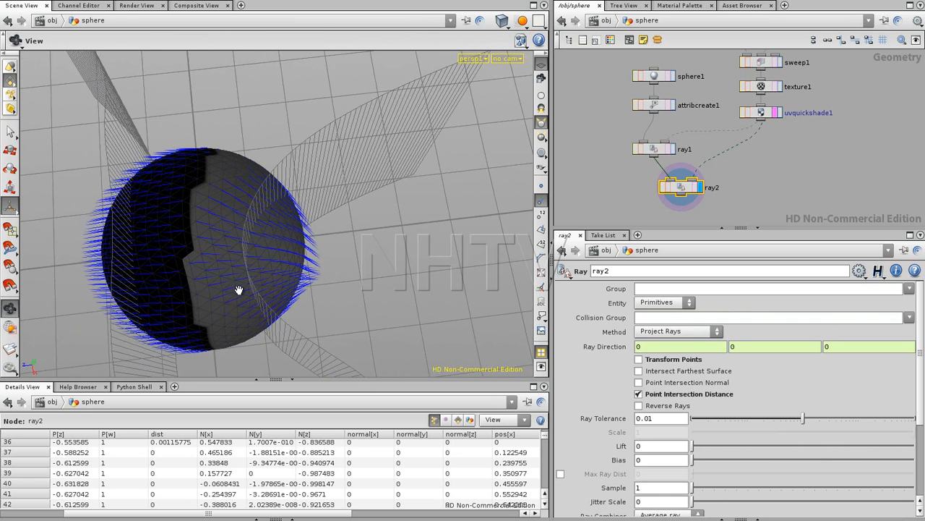
middle_click_drag(744, 204, 712, 159)
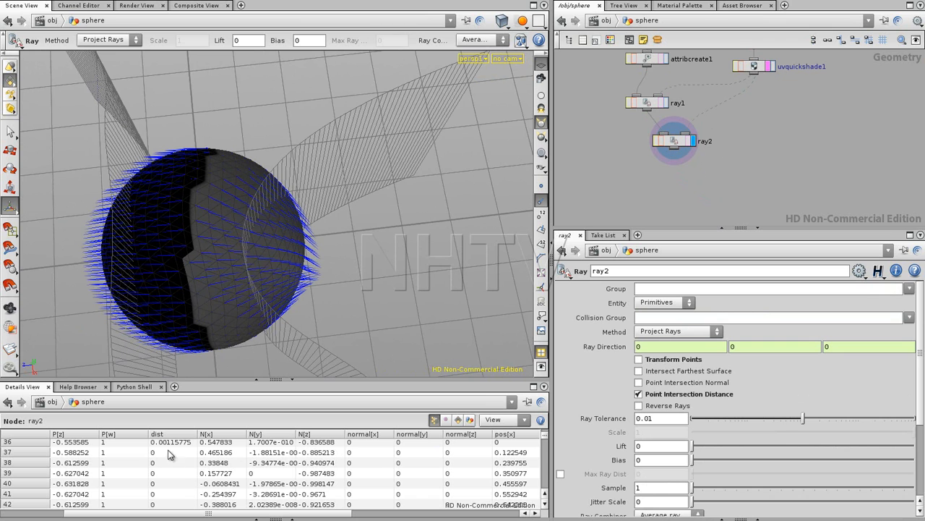
- Duplicate ray2, feed the copy from ray2 and uvquickshade1, and display it below them
left_click(676, 143)
key("ctrl+v")
left_click_drag(716, 164, 737, 183)
left_click_drag(675, 150, 729, 178)
left_click(730, 183)
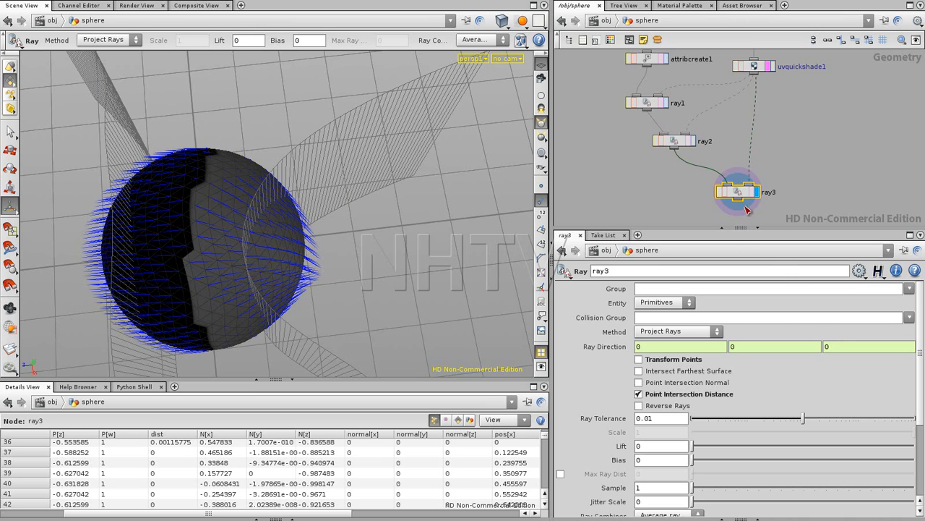
left_click_drag(749, 195, 765, 210)
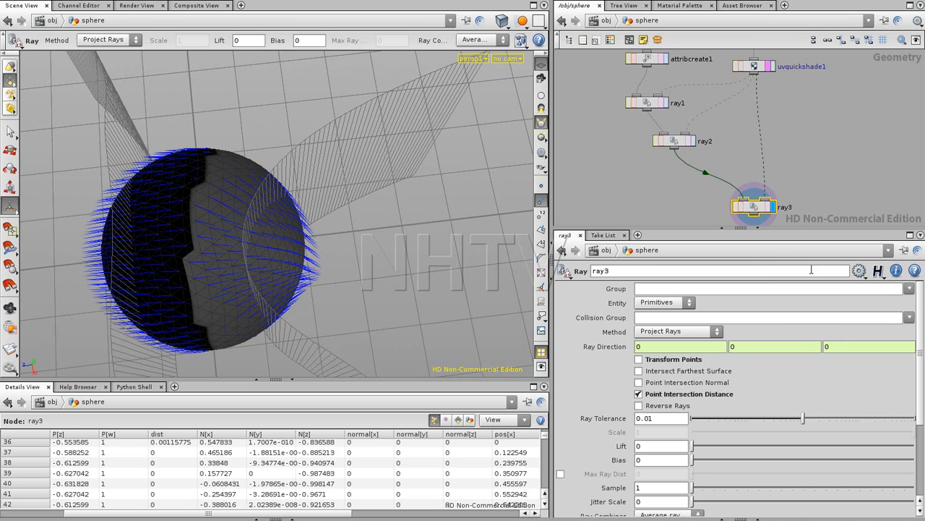
- Set the copied Ray node's Group to rayHitGroup and turn on Transform Points
left_click(909, 289)
left_click(913, 305)
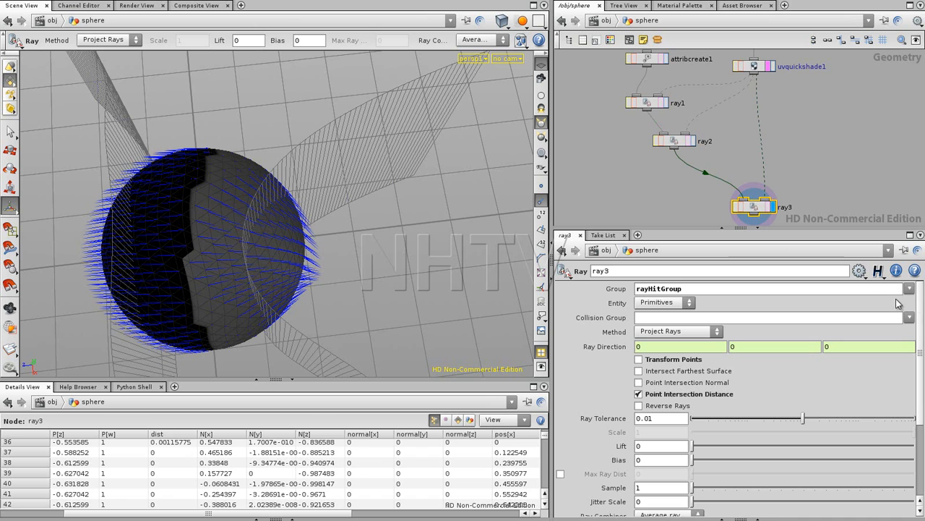
left_click(640, 360)
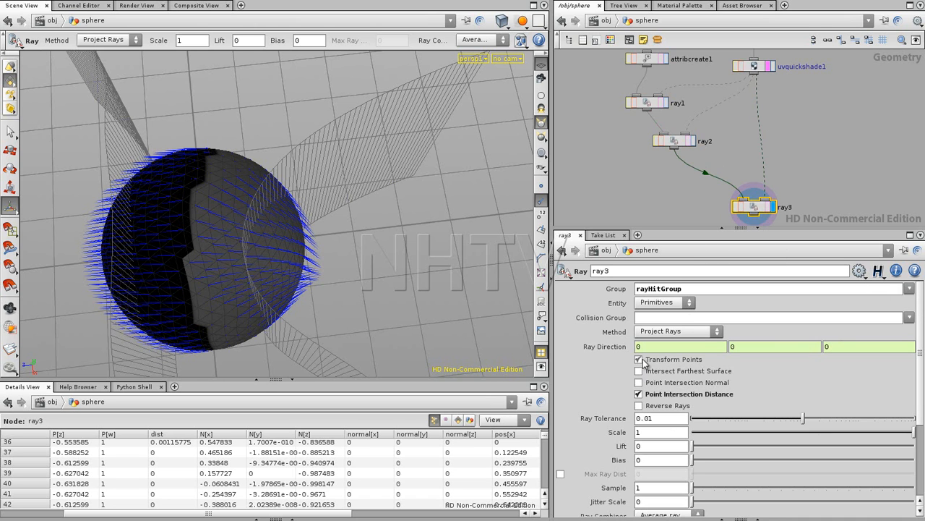
left_click_drag(755, 204, 755, 206)
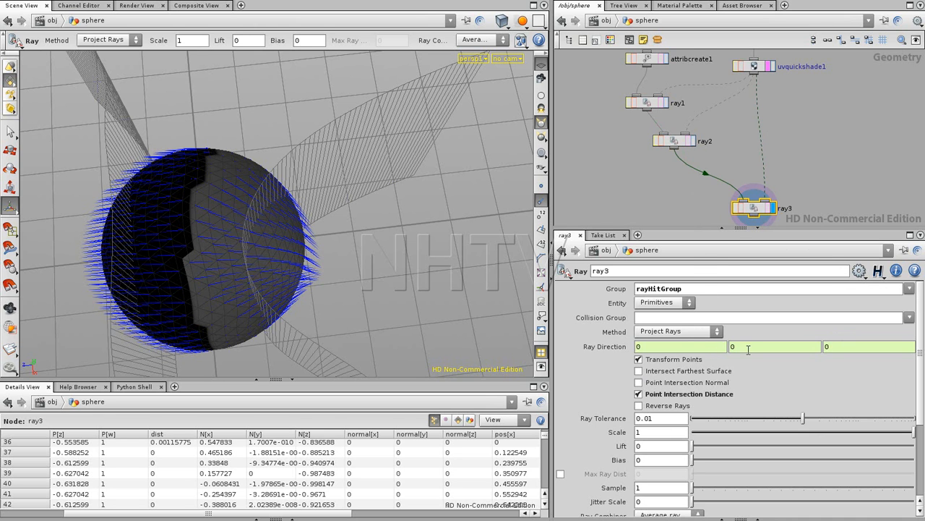
- Enable Reverse Rays on the third Ray node, toggle Transform Points to compare, and leave Transform Points off
middle_click(631, 348, "ctrl")
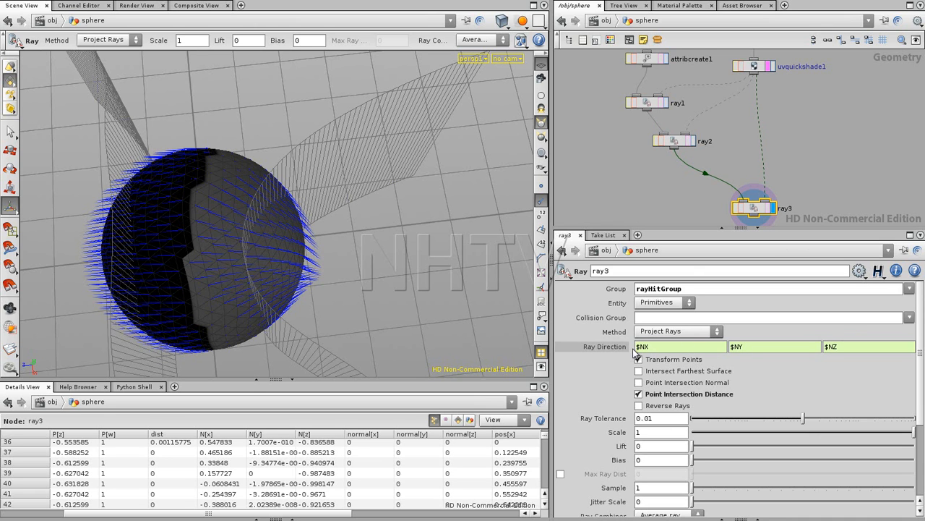
left_click(638, 406)
left_click(639, 360)
left_click(640, 361)
left_click(640, 360)
left_click(640, 361)
left_click(639, 360)
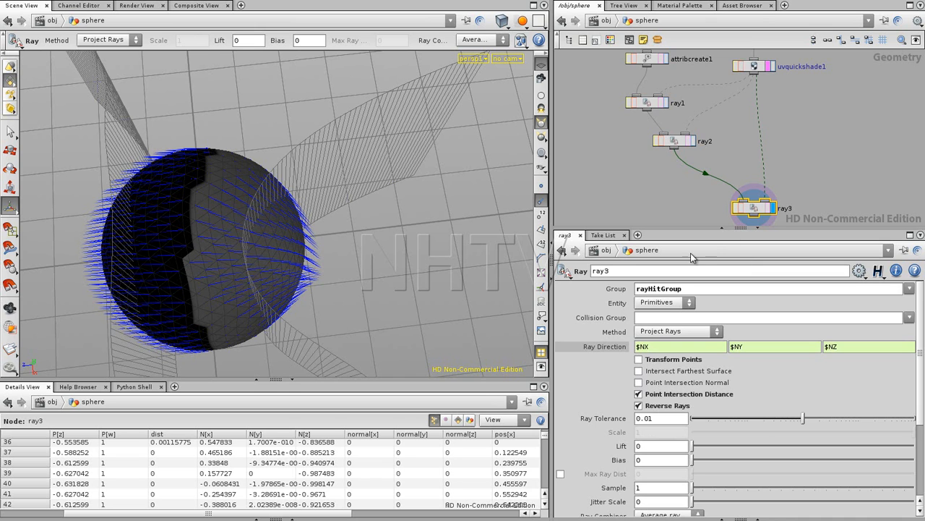
- Clear the Group field of the third Ray node and move the node slightly lower in the network
left_click_drag(752, 208, 752, 217)
double_click(698, 292)
key("BackSpace")
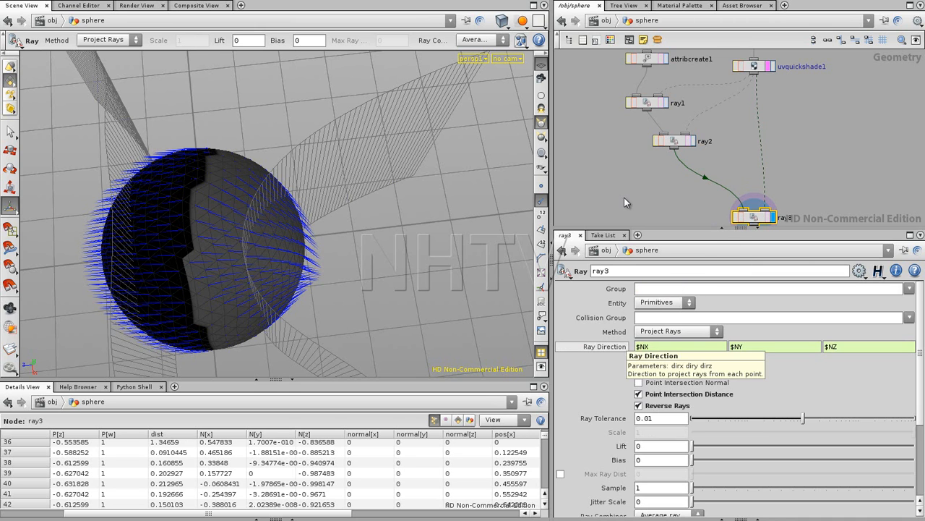
- Insert a Group Geometry node between ray2 and the third Ray node, align it under ray2, and display it
left_click(674, 182)
key("Tab")
type("group")
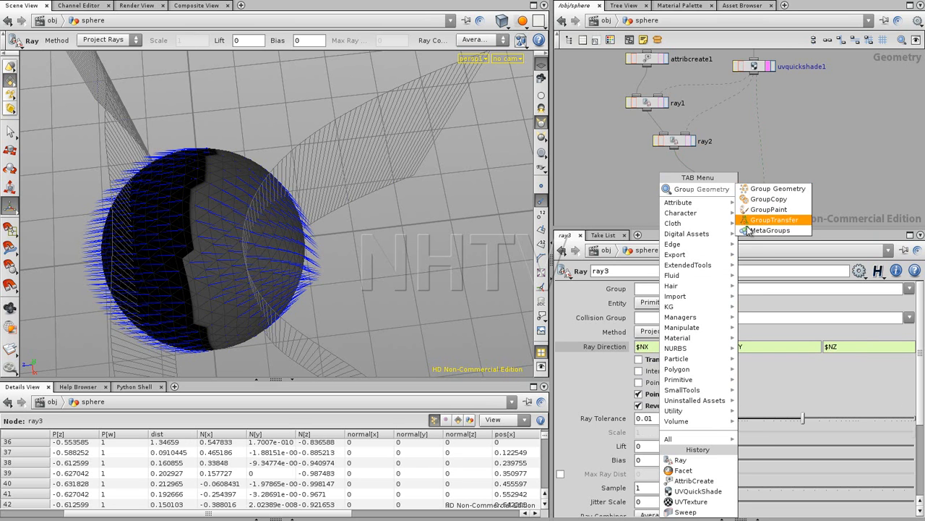
left_click(773, 189)
left_click(691, 180)
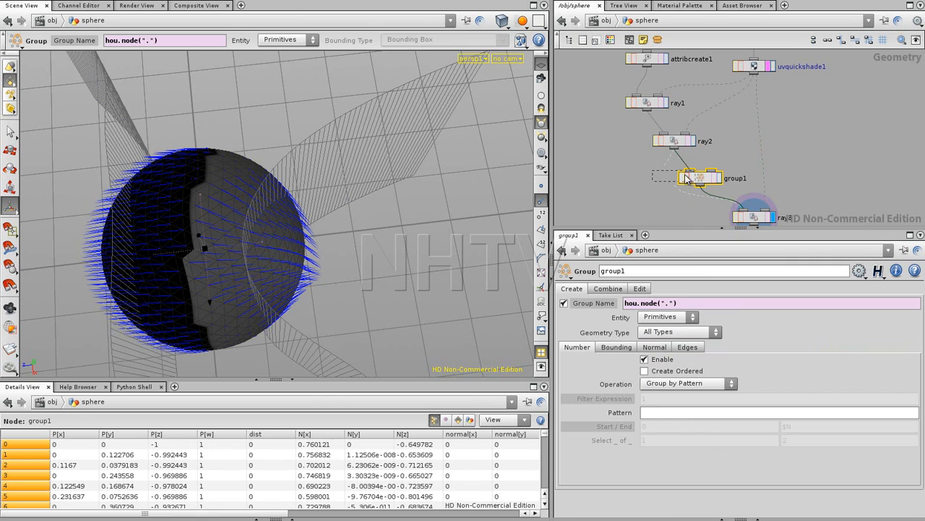
left_click(693, 175)
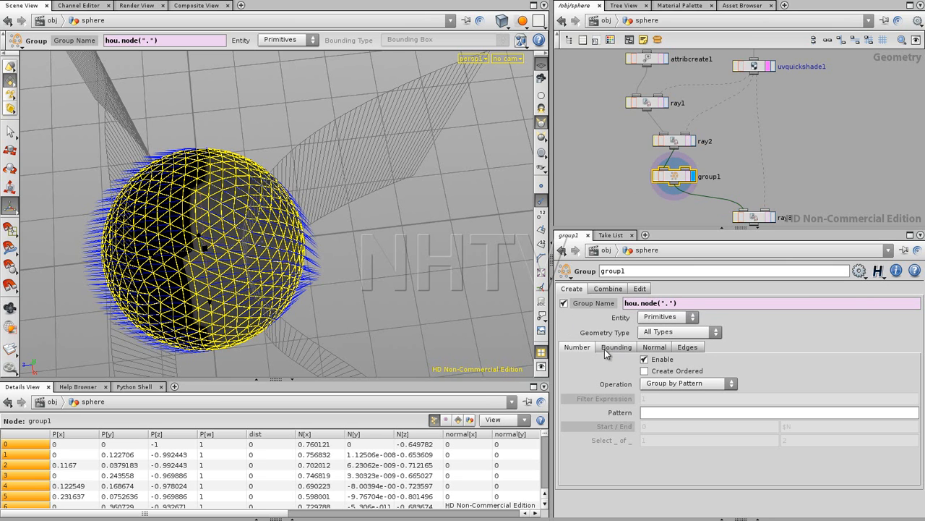
- Disable number-based grouping on group1 and set its Entity to Points
left_click(640, 360)
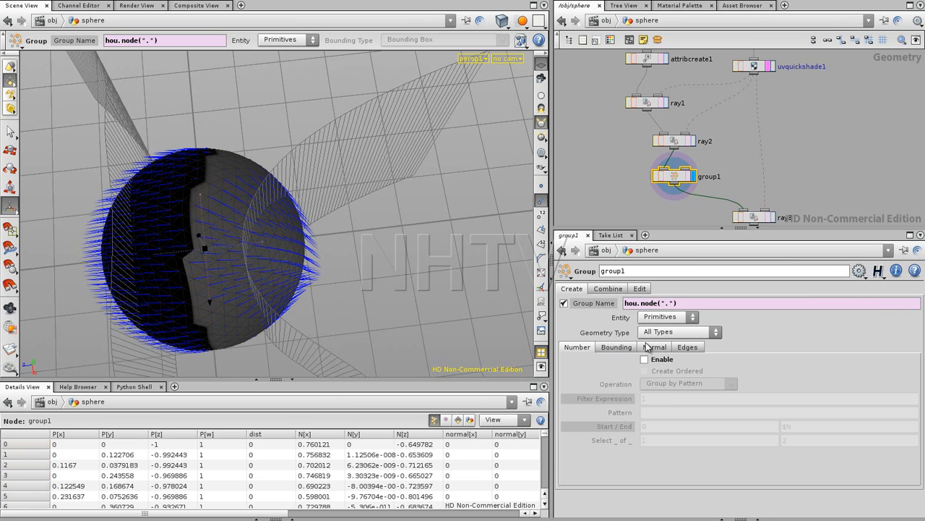
left_click(659, 318)
left_click(658, 327)
- Combine groups in group1 so that inversehit equals the inverse of rayHitGroup
left_click(617, 290)
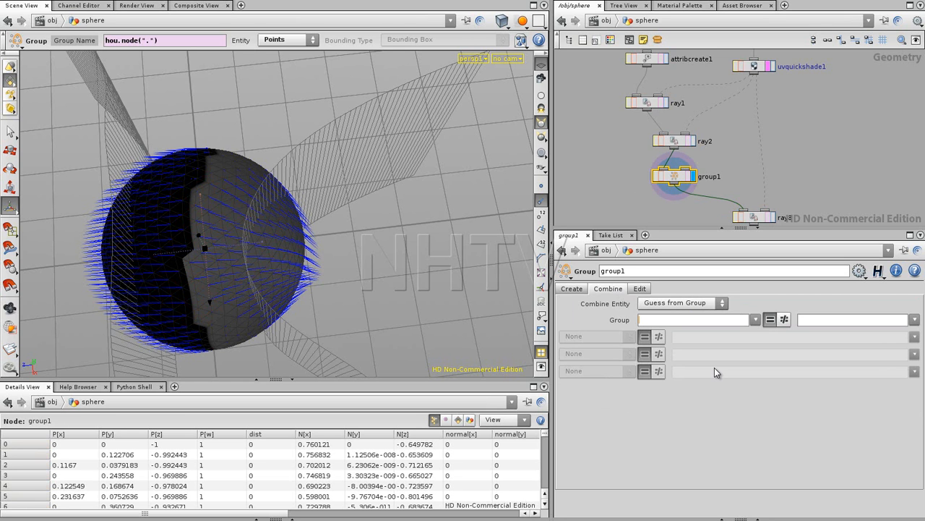
type("inversehit")
key("Return")
left_click(786, 320)
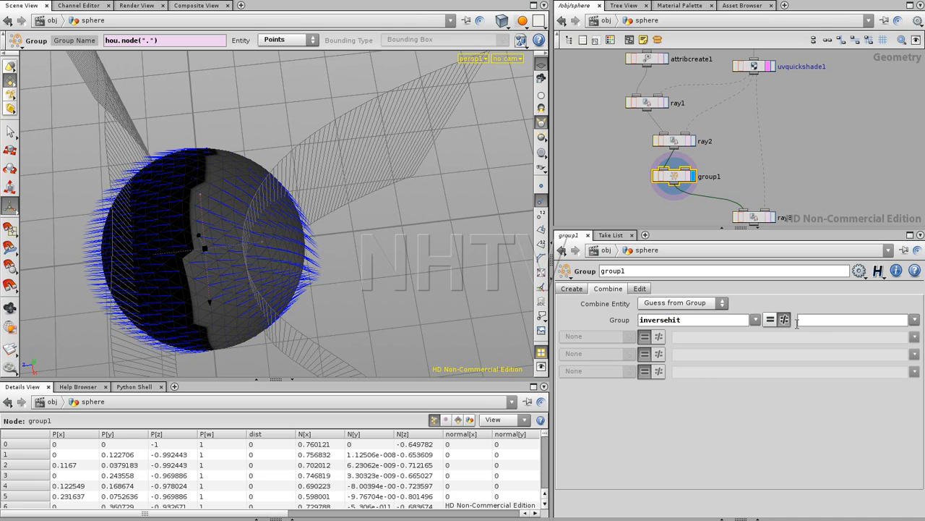
left_click(914, 323)
left_click(919, 335)
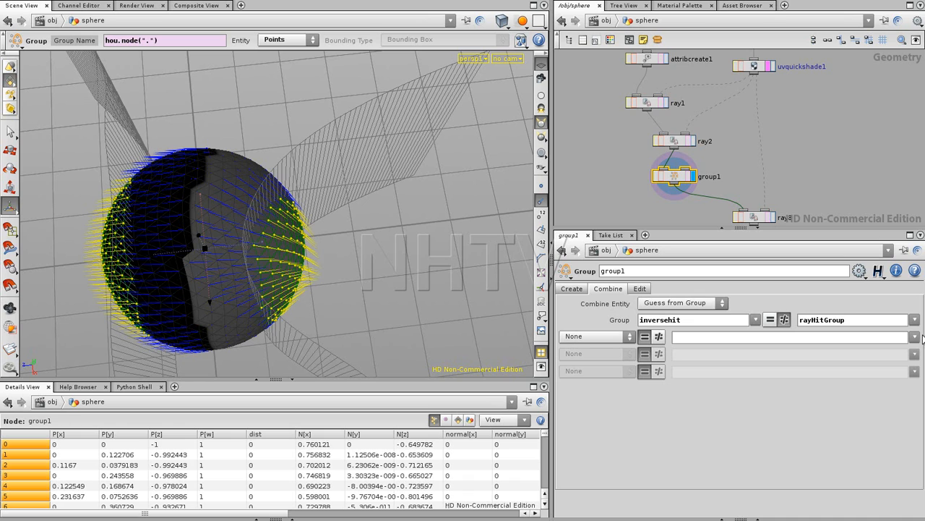
key("Escape")
- Set ray3's Group to inversehit and turn on Transform Points, keeping Reverse Rays enabled
left_click_drag(279, 237, 219, 206)
right_click_drag(268, 284, 304, 263)
mouse_move(304, 262)
left_mouse_down()
mouse_move(326, 239)
mouse_move(330, 263)
mouse_move(315, 264)
left_mouse_up()
right_click_drag(313, 261, 316, 263)
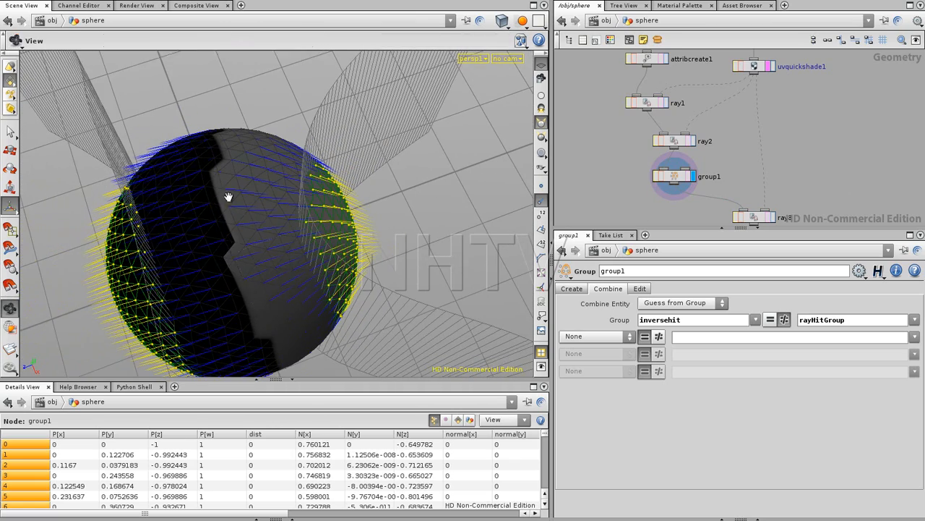
left_click_drag(247, 196, 169, 213)
middle_click_drag(831, 169, 836, 138)
left_click(769, 186)
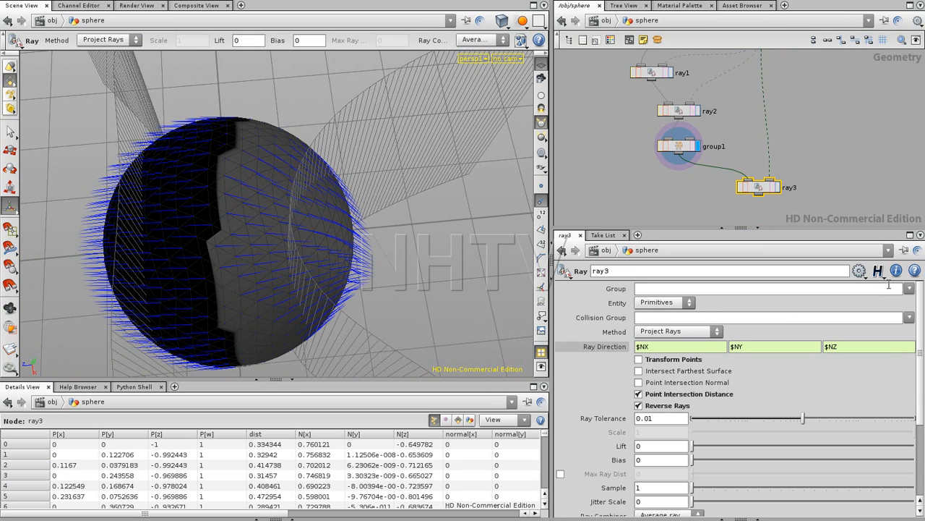
left_click(909, 287)
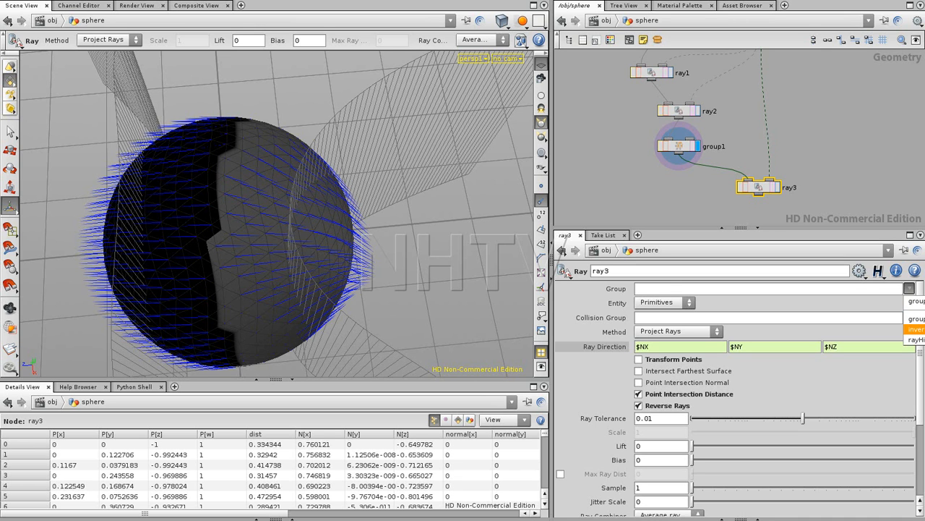
left_click(915, 329)
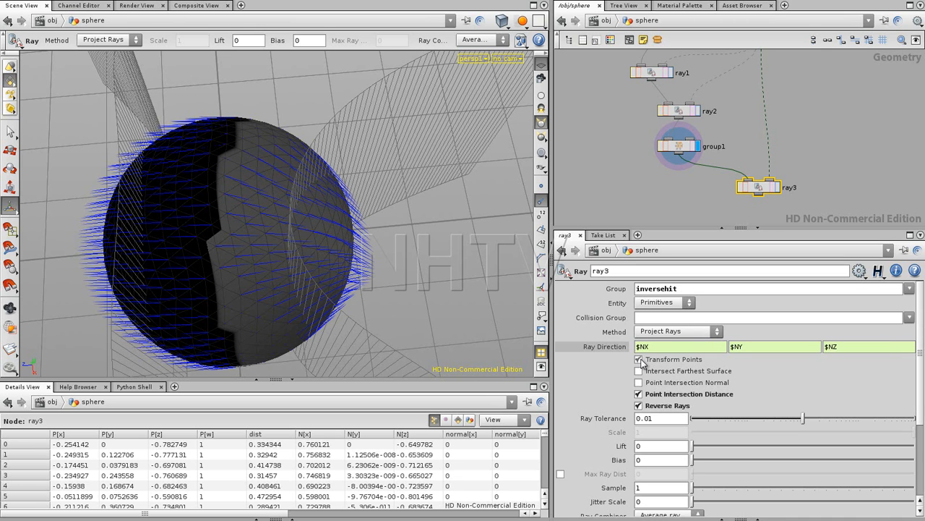
left_click(639, 405)
left_click(638, 406)
left_click_drag(920, 341, 921, 334)
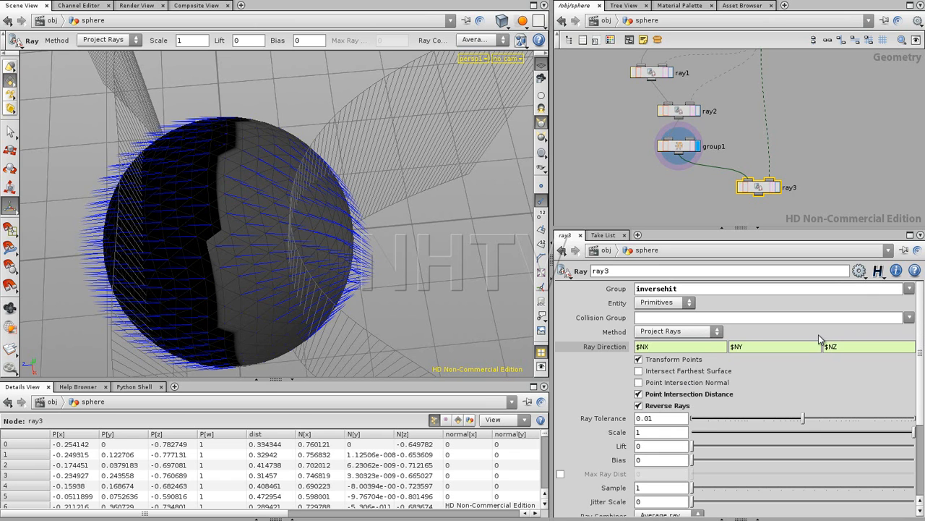
- Display ray3, try Points as its Entity, and set the Entity back to Primitives
left_click(673, 303)
left_click(673, 317)
left_click(777, 187)
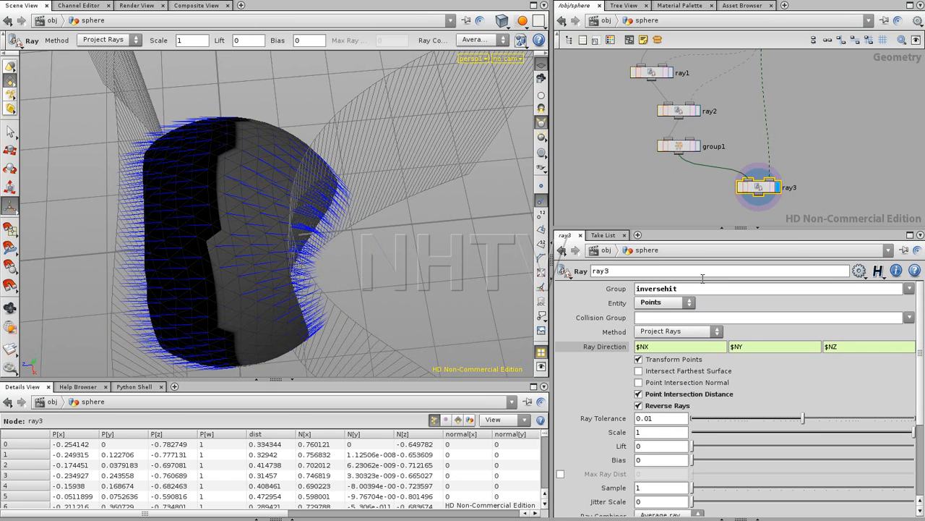
left_click(666, 303)
left_click(667, 313)
left_click_drag(764, 186, 764, 188)
left_click(821, 174)
left_click(771, 193)
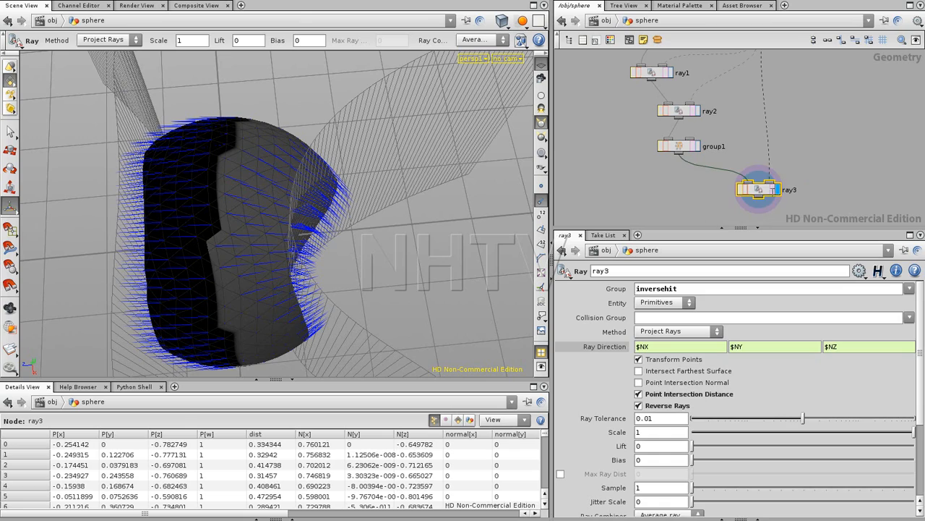
left_click(796, 193)
- Enlarge the details view, compare the uv values of ray2 and ray3, and shift group1 slightly sideways
left_click_drag(248, 265, 316, 239, "alt")
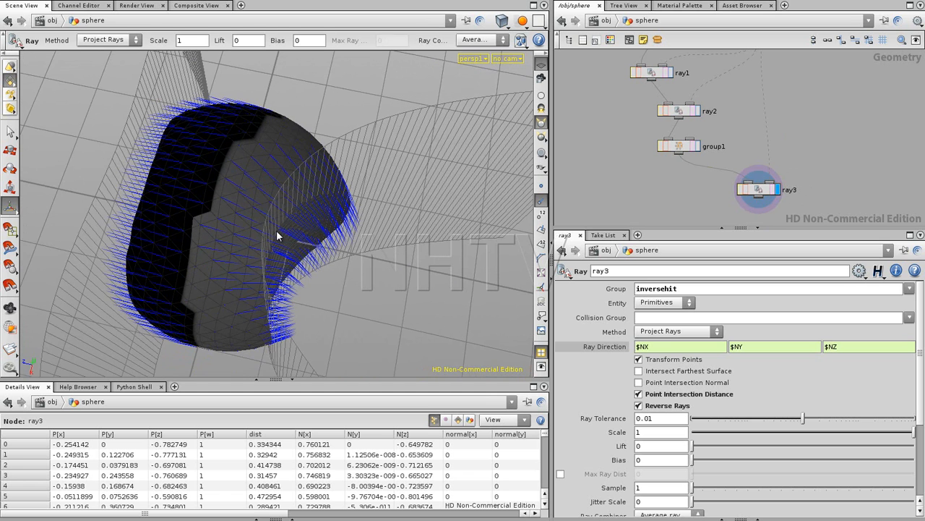
left_click_drag(417, 379, 408, 197)
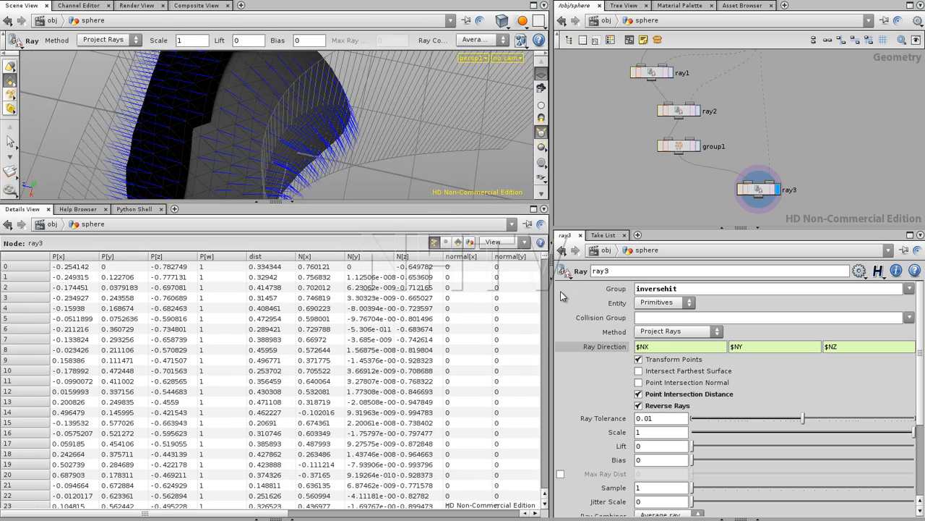
mouse_move(545, 256)
left_mouse_down()
mouse_move(551, 510)
mouse_move(559, 246)
left_mouse_up()
left_click_drag(308, 511, 535, 512)
left_click_drag(548, 266, 551, 300)
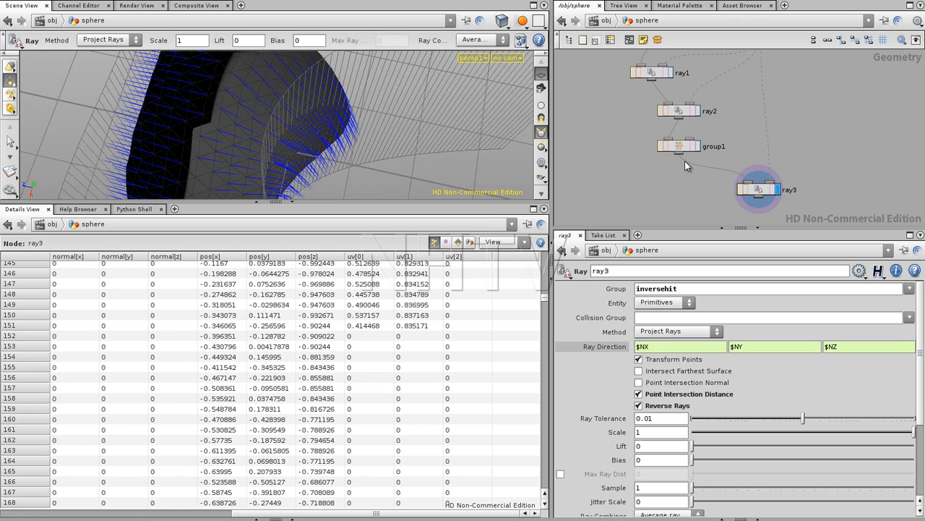
left_click(697, 111)
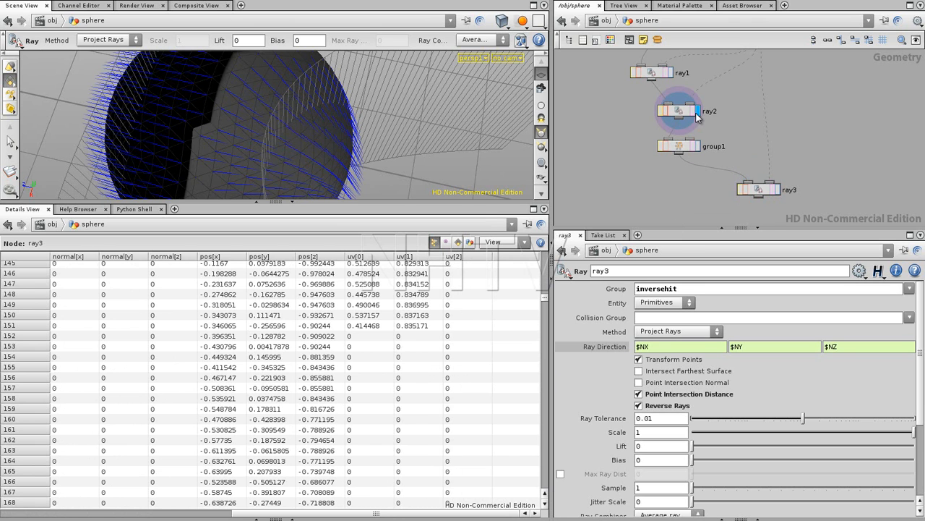
left_click(682, 113)
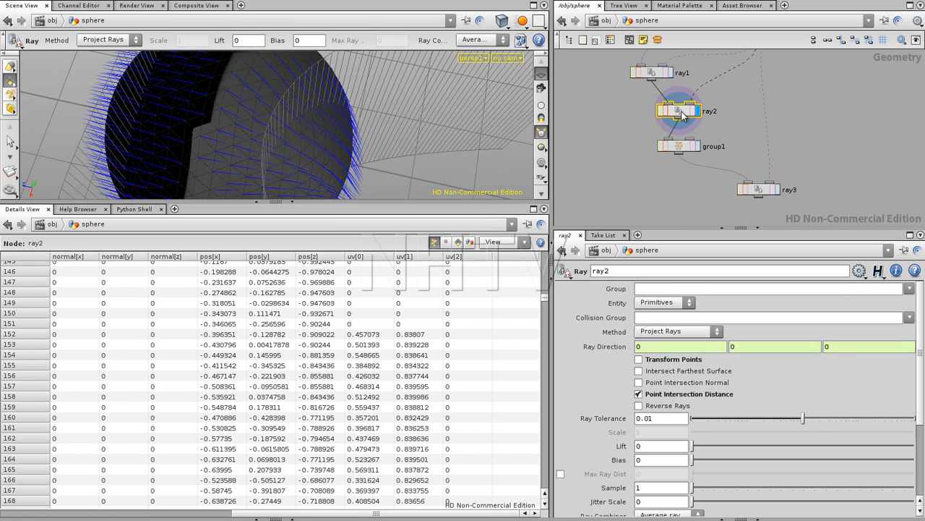
left_click(777, 189)
left_click(765, 194)
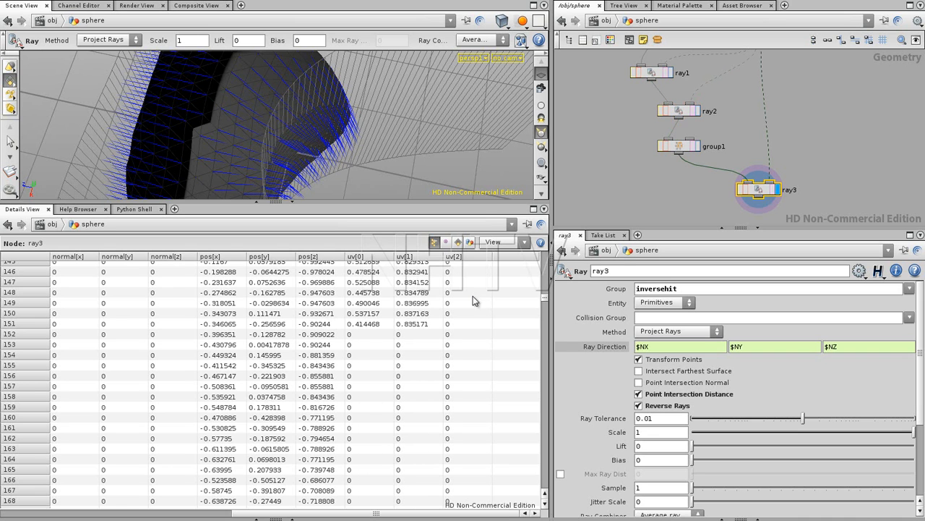
left_click_drag(687, 149, 709, 151)
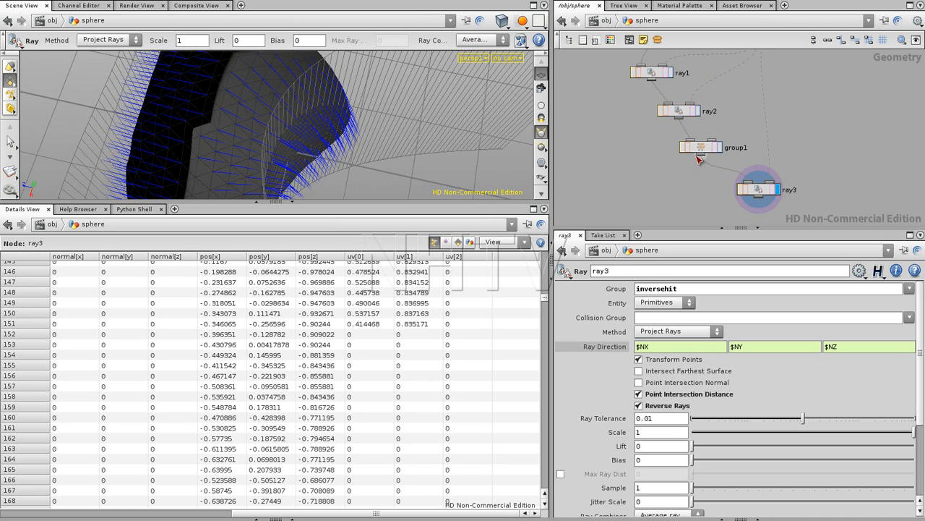
left_click_drag(545, 299, 546, 344)
left_click_drag(451, 203, 452, 380)
left_click_drag(305, 268, 351, 269)
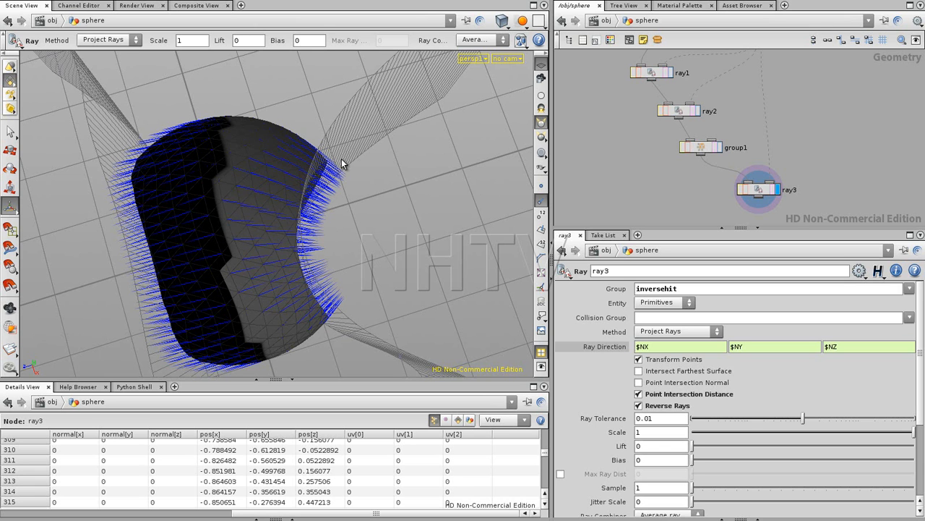
- Make room above group1 and insert an AttribCreate node between ray2 and group1
middle_click_drag(695, 183, 712, 137)
right_click_drag(718, 154, 700, 152)
middle_click_drag(700, 151, 684, 188)
left_click_drag(697, 174, 684, 170)
key("Tab")
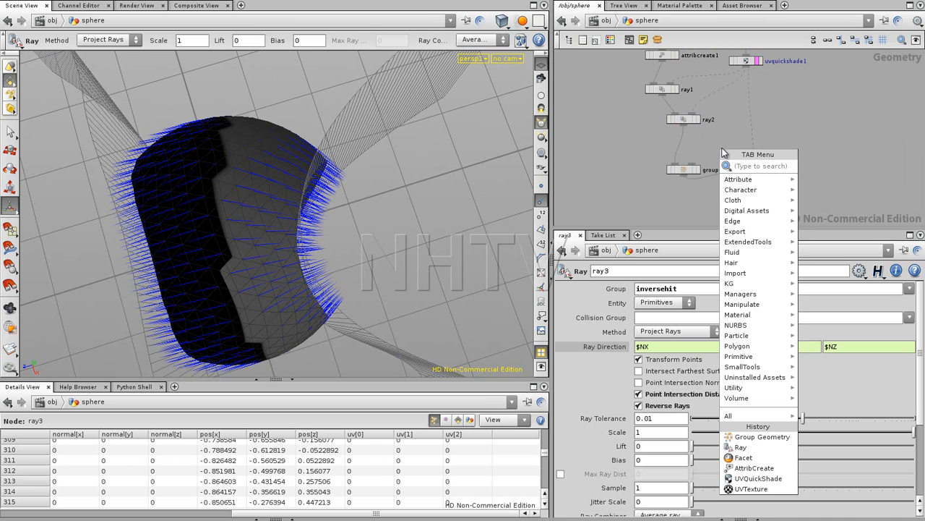
type("attrib")
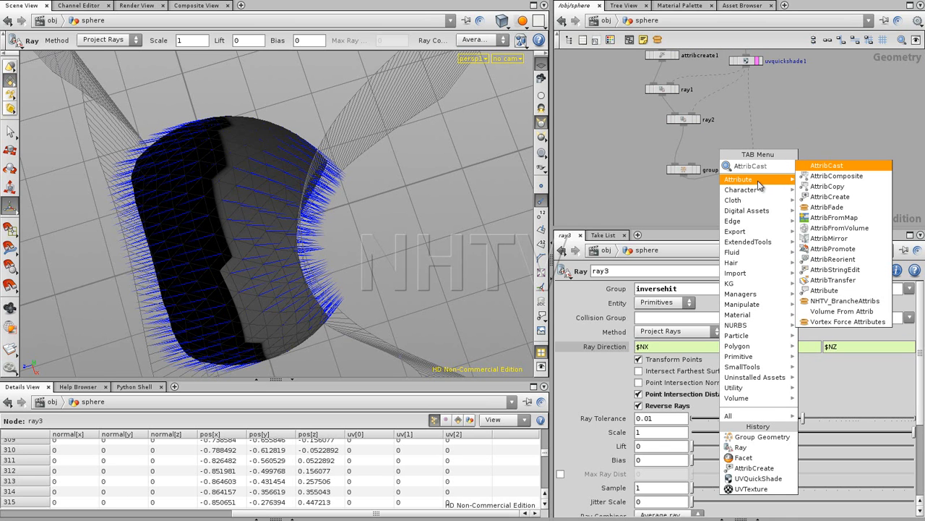
left_click(810, 193)
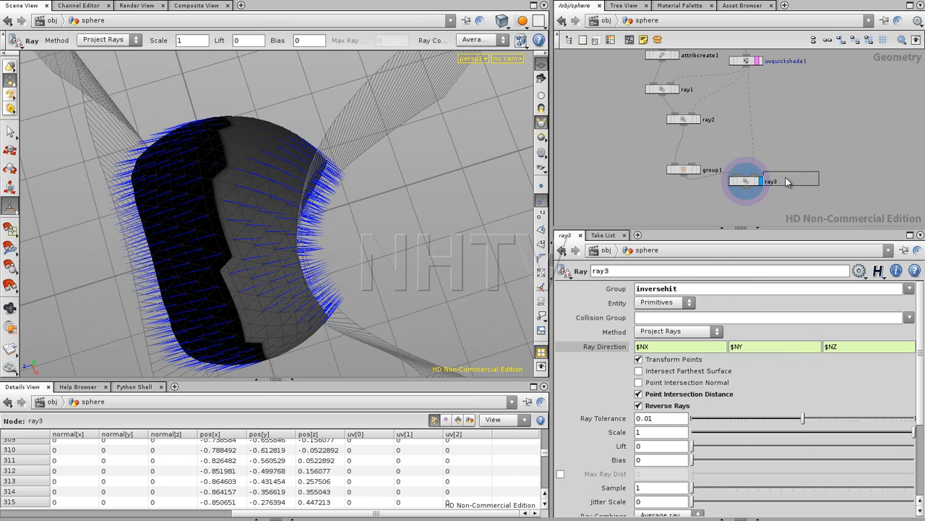
left_click(684, 145)
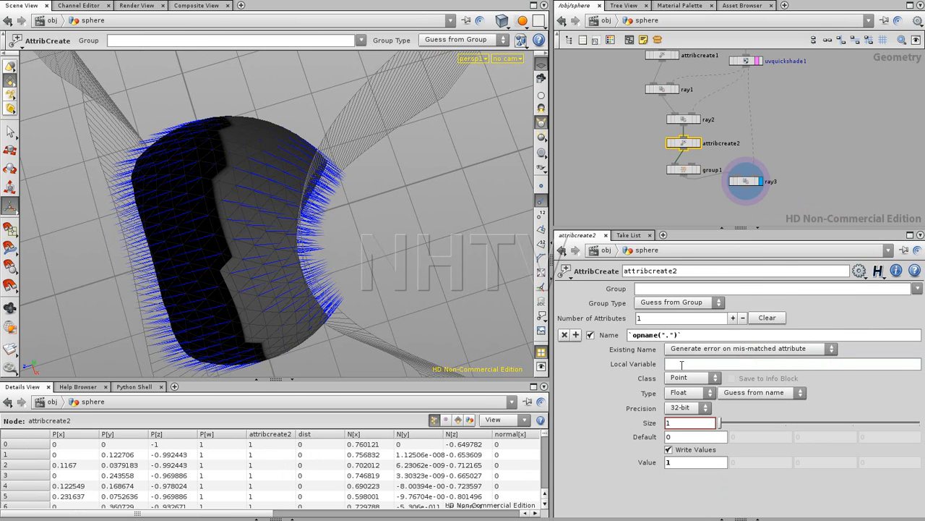
- Name the new attribute dist, set its value to -$DIST, and check the dist values on attribcreate2 and ray3
left_click_drag(690, 334, 443, 344)
type("dist")
key("Return")
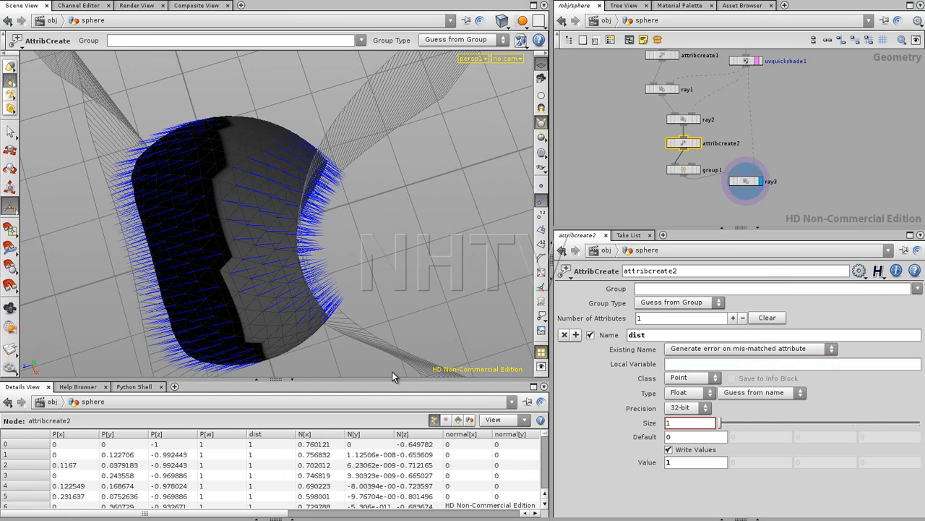
left_click_drag(389, 378, 391, 271)
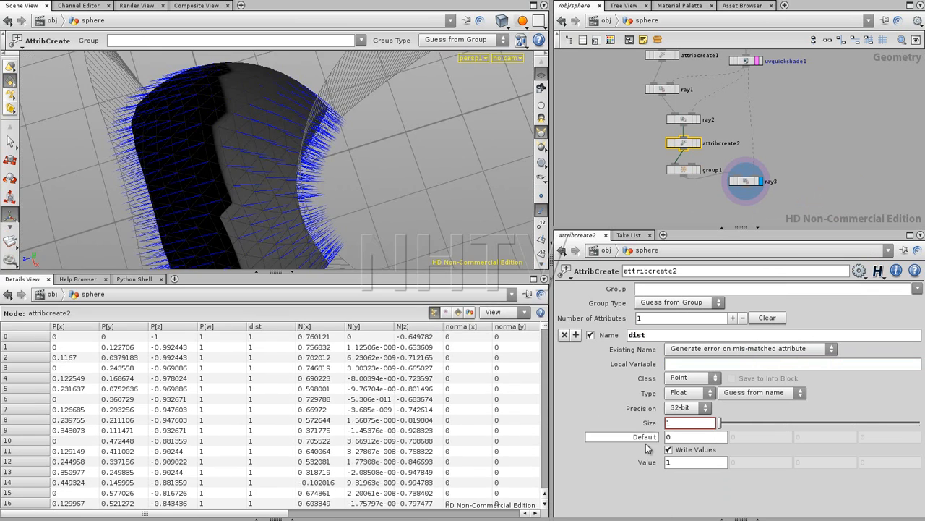
left_click_drag(678, 463, 656, 470)
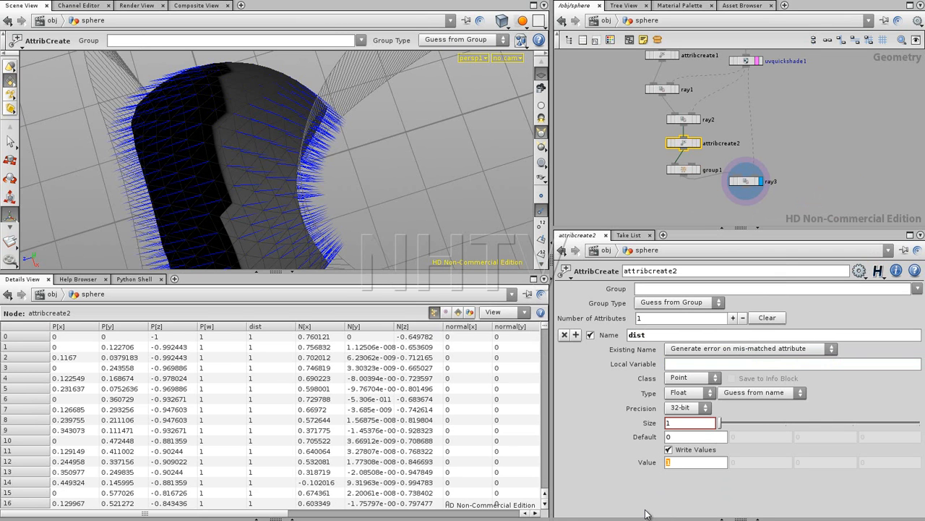
type("-$DIST")
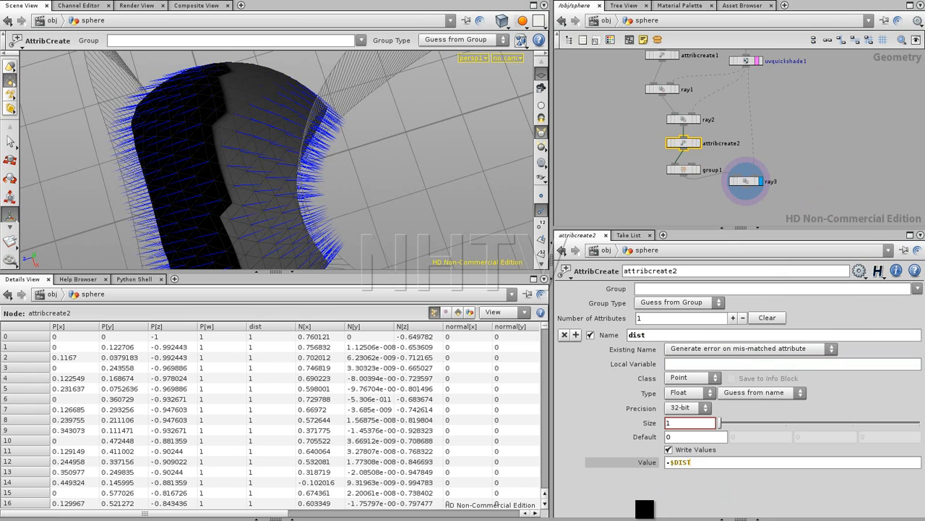
key("Return")
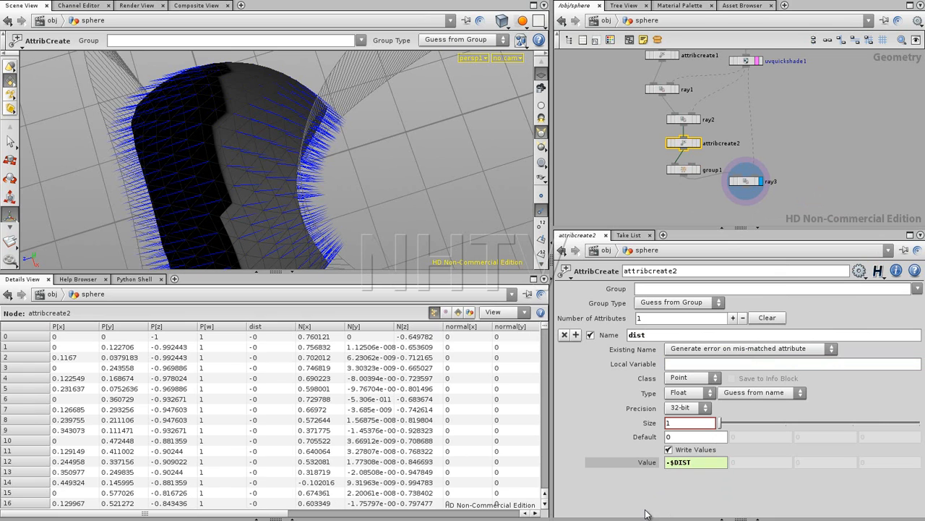
left_click_drag(546, 331, 557, 377)
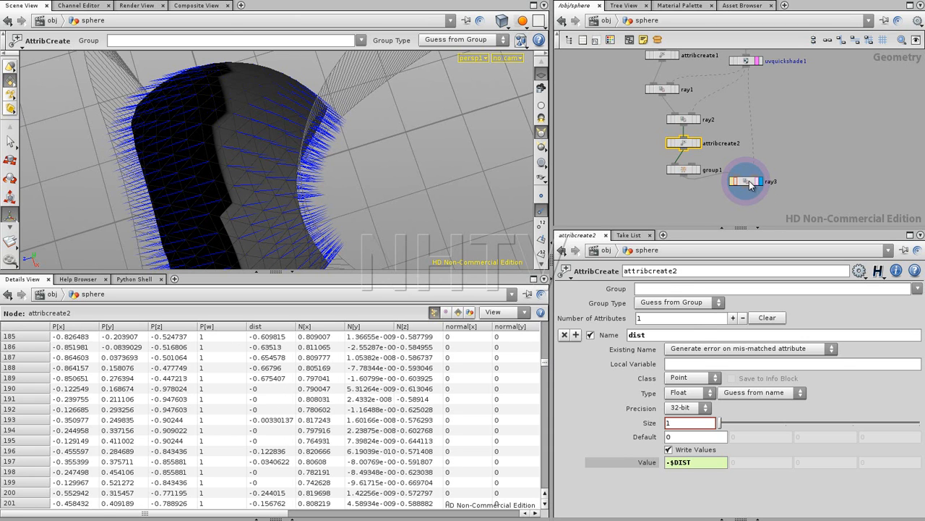
left_click(750, 184)
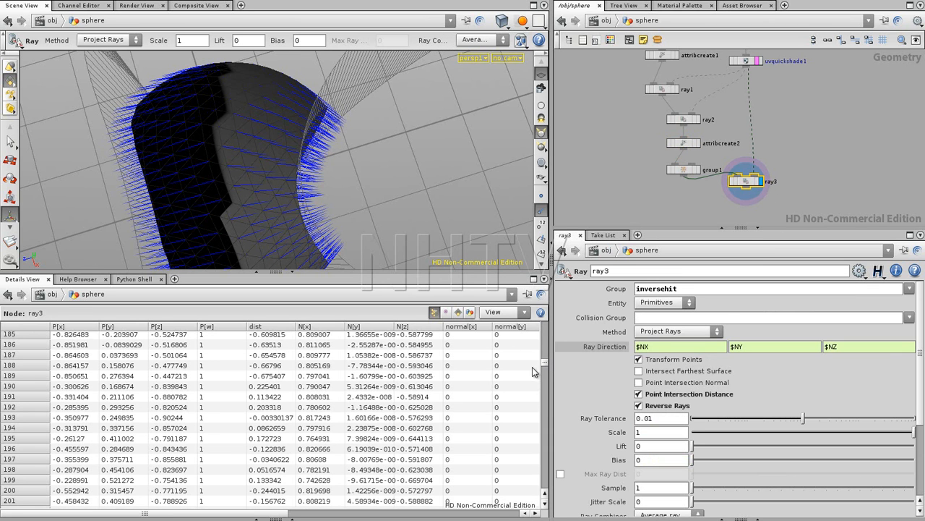
left_click_drag(546, 369, 547, 329)
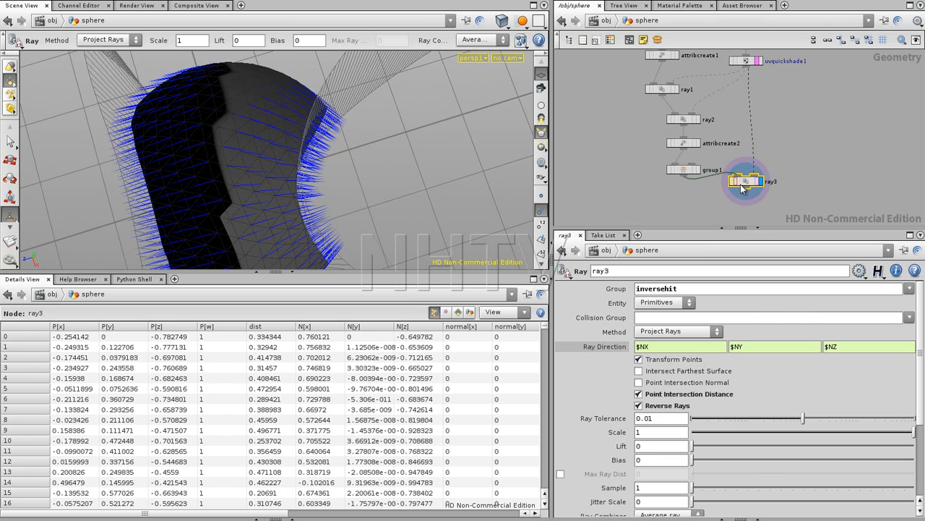
- Tidy the network by stacking attribcreate2 and group1 closely under ray2 and placing ray3 slightly below them
left_click_drag(744, 195, 743, 201)
left_click_drag(689, 172, 689, 141)
left_click(820, 186)
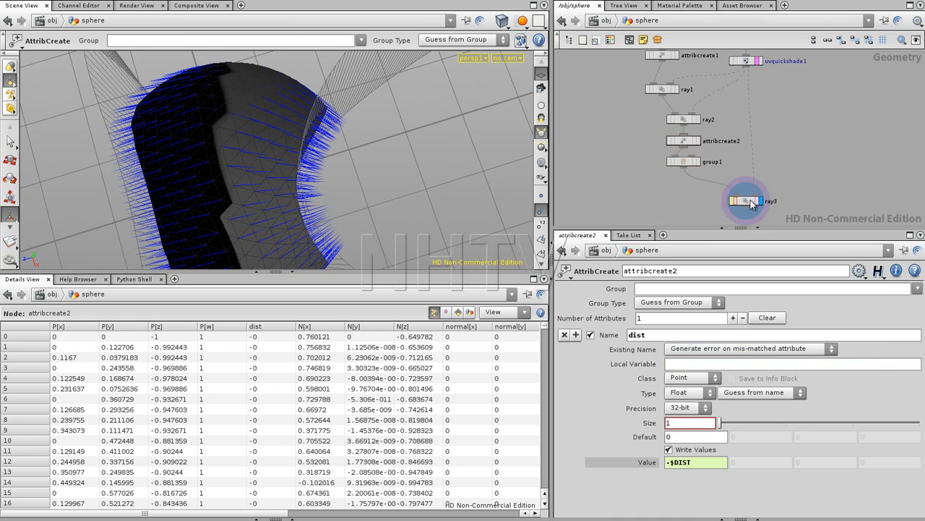
left_click_drag(750, 195, 750, 182)
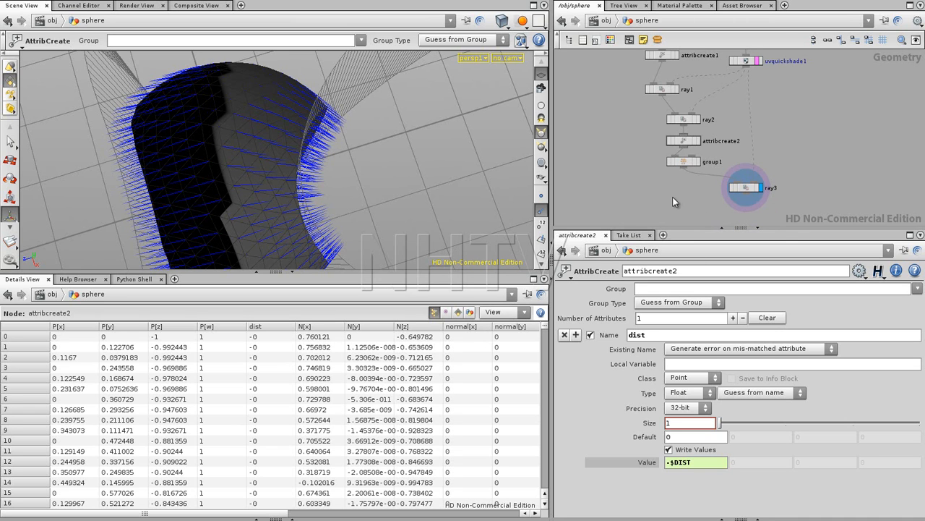
- Add a Point node below group1 and ray3, fed by group1 first and ray3 second, and display it
scroll(695, 183, "down", 1)
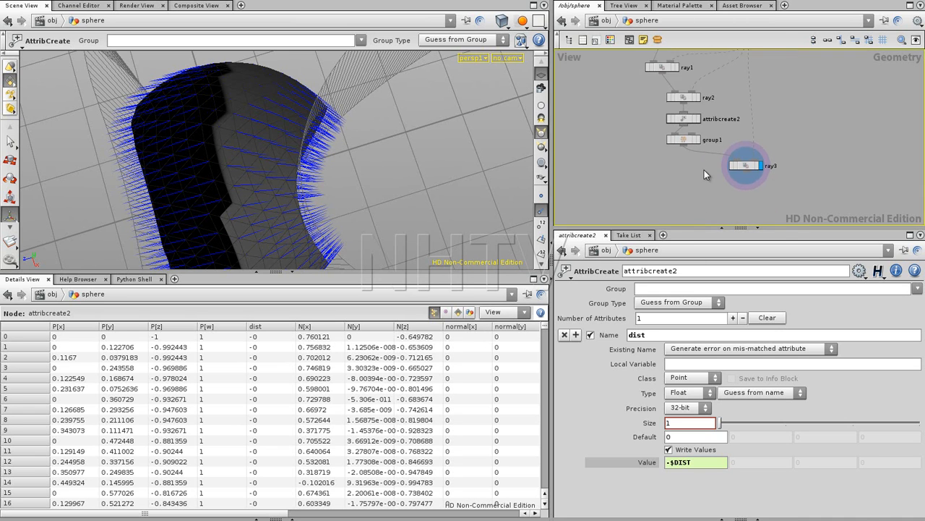
key("Tab")
type("Point")
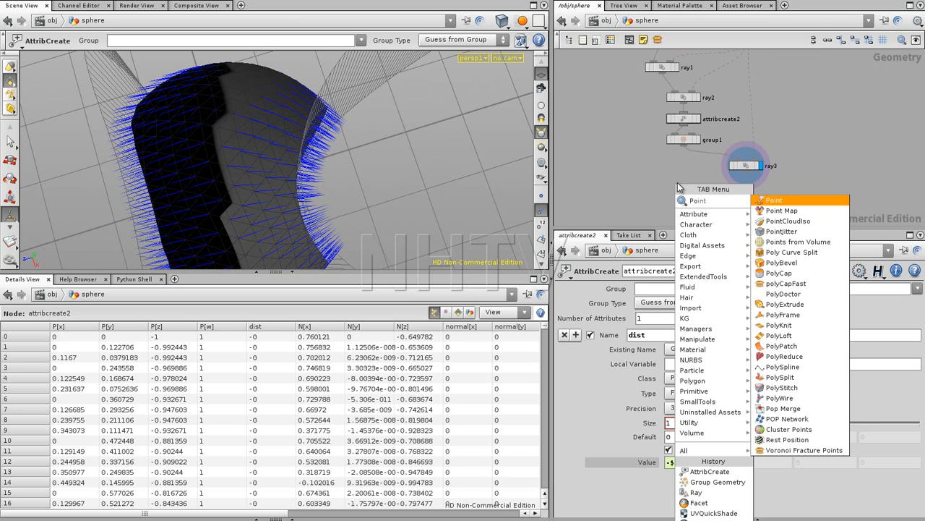
key("Return")
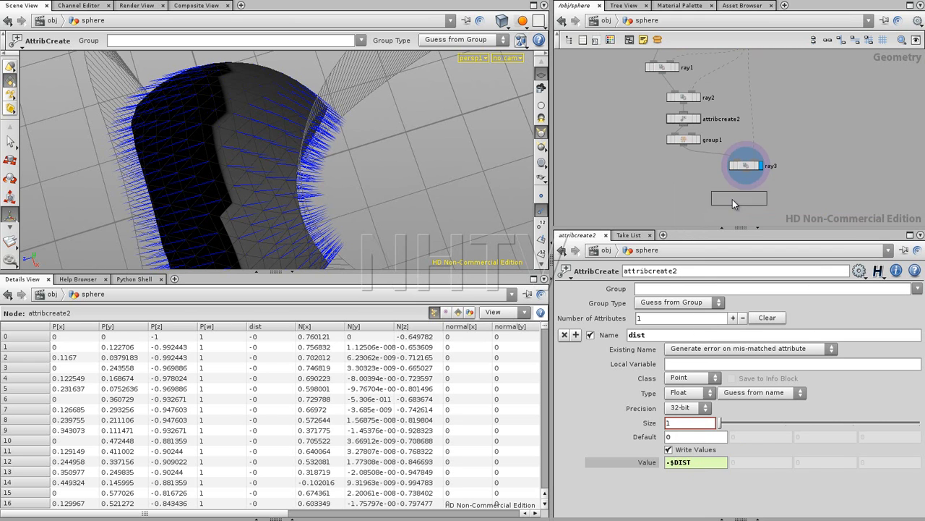
left_click(698, 196)
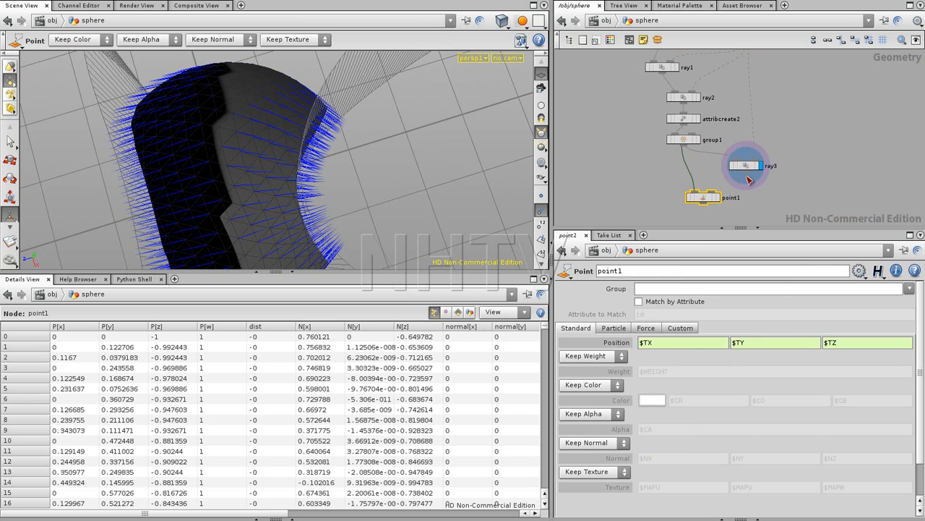
left_click(716, 197)
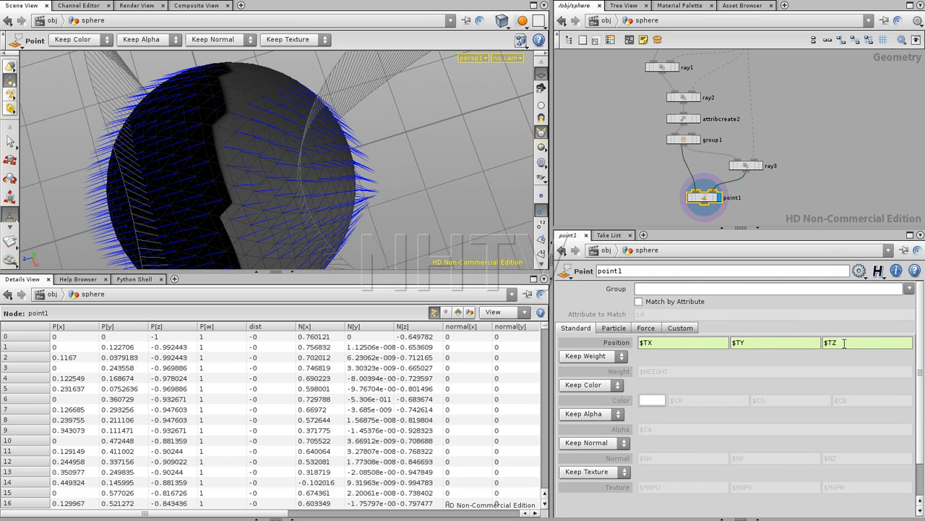
- Set point1's Z position to $DIST2 and inspect the deformed sphere against the swept surface
double_click(829, 342)
type("DI")
type("S")
key("BackSpace")
type("IST")
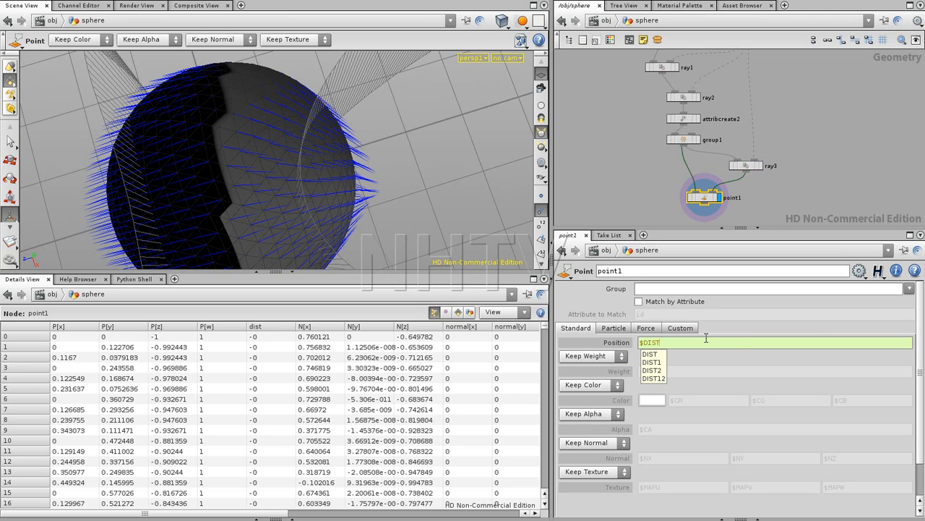
type("2")
key("Return")
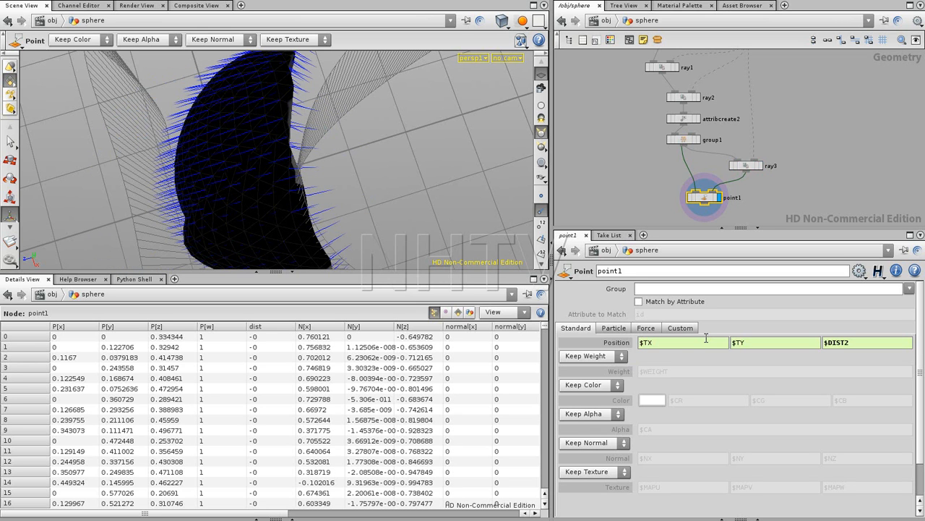
left_click_drag(422, 211, 275, 134)
left_click_drag(339, 171, 340, 109)
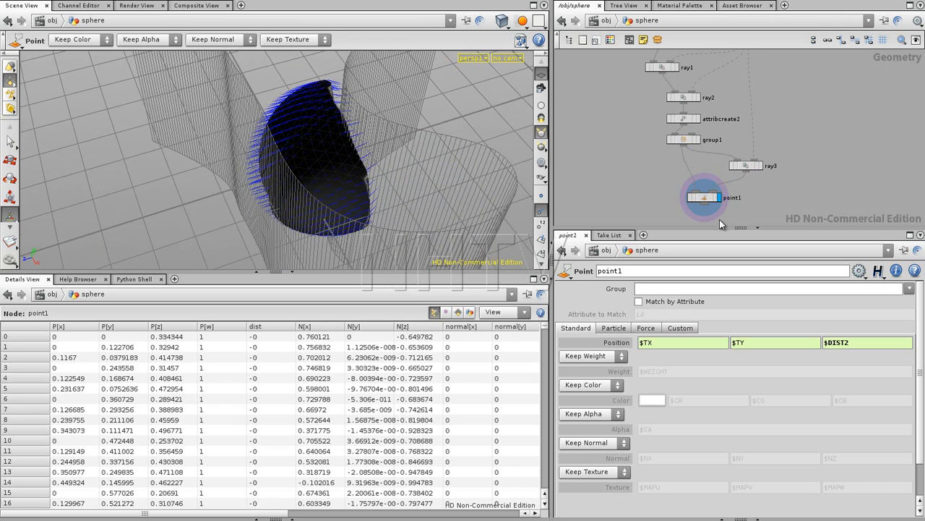
- Set point1's X position to the expression $MAPU+$MAPU2
left_click(641, 342)
type("UMAP")
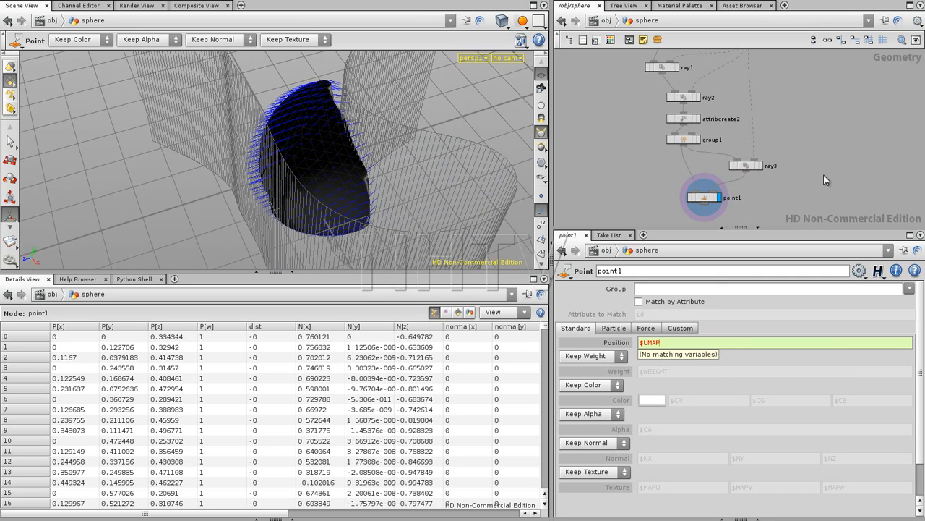
left_click(647, 343)
key("BackSpace")
key("BackSpace")
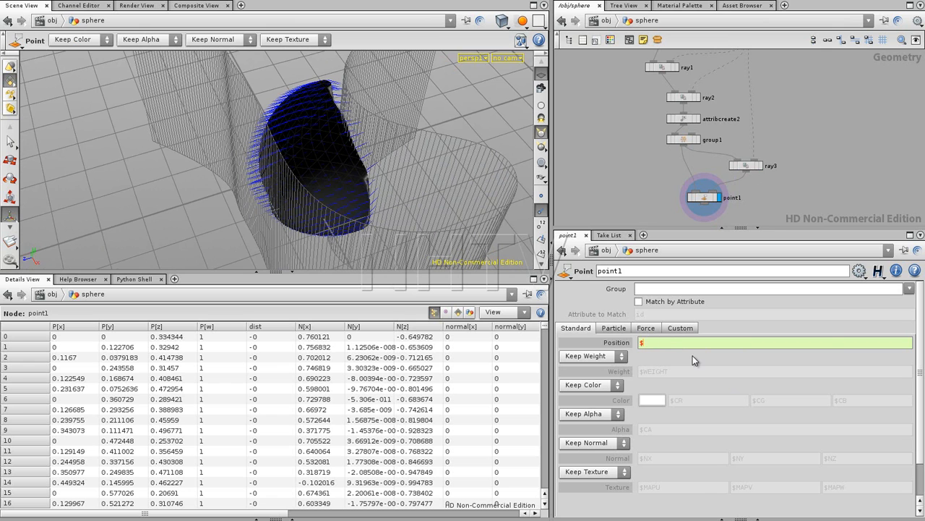
type("MAP")
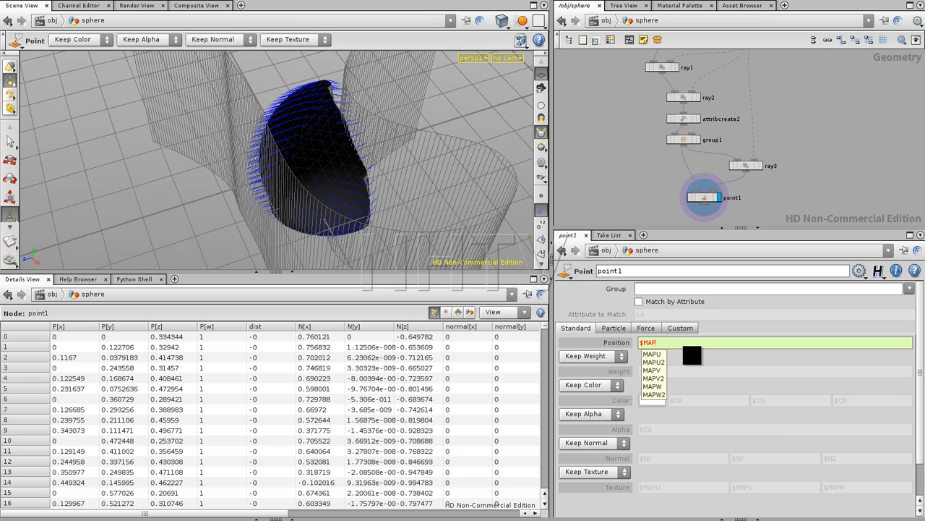
type("U+MAPU")
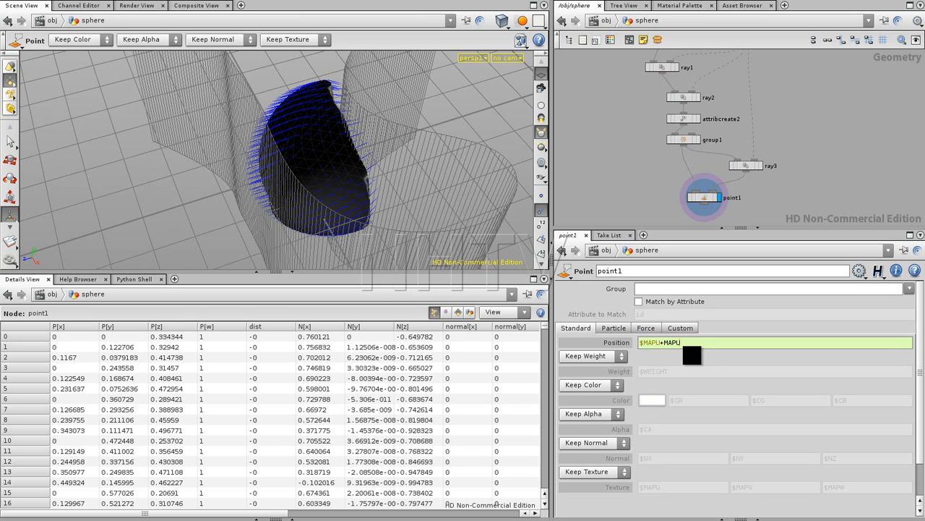
type("2")
type("$")
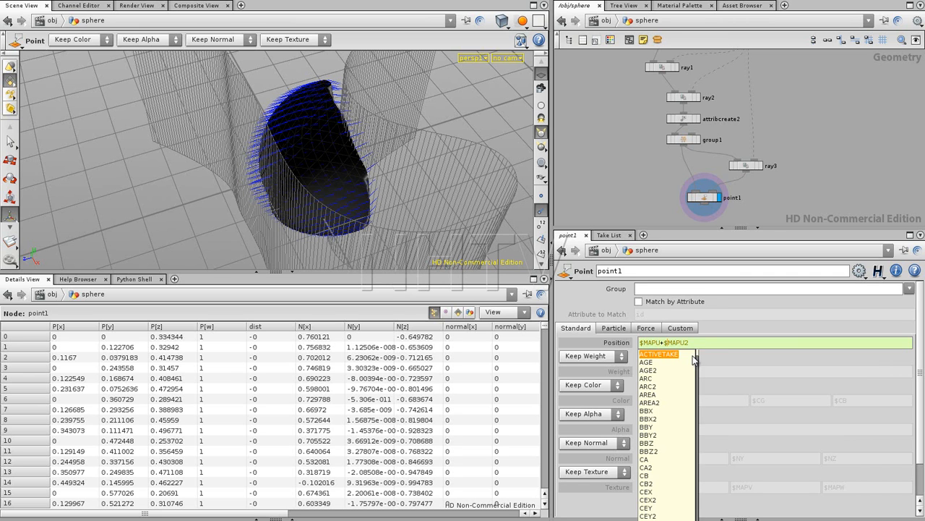
left_click(694, 340)
double_click(694, 341)
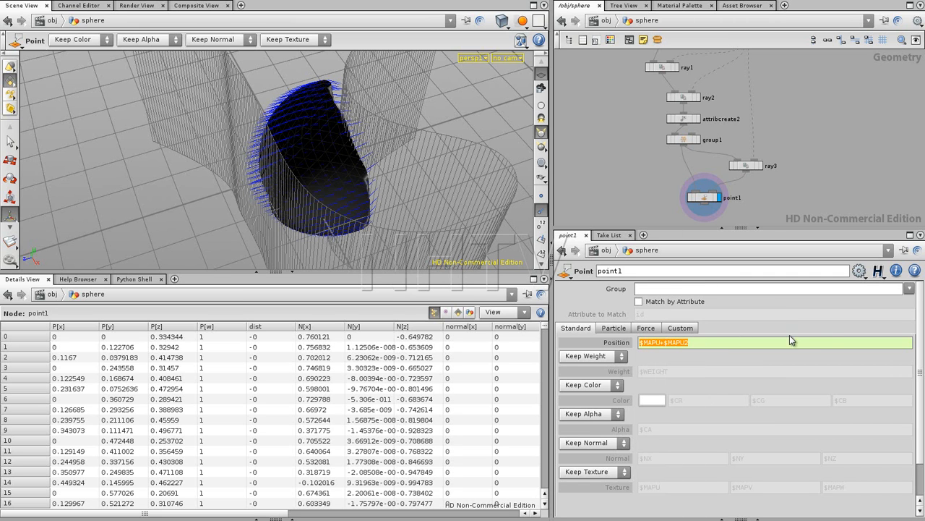
key("Return")
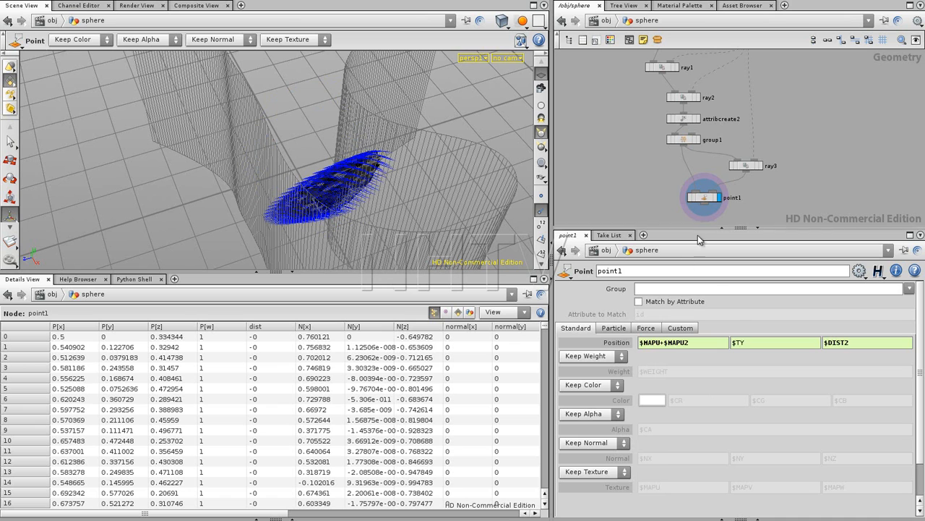
- Set point1's Y position to $MAPV+$MAPV2 and inspect the resulting shape
left_click(687, 345)
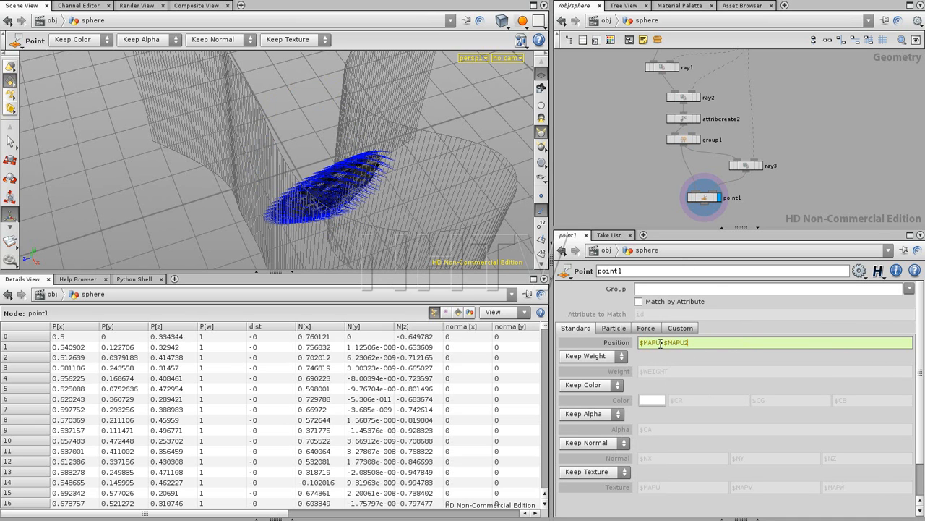
type("V")
key("Return")
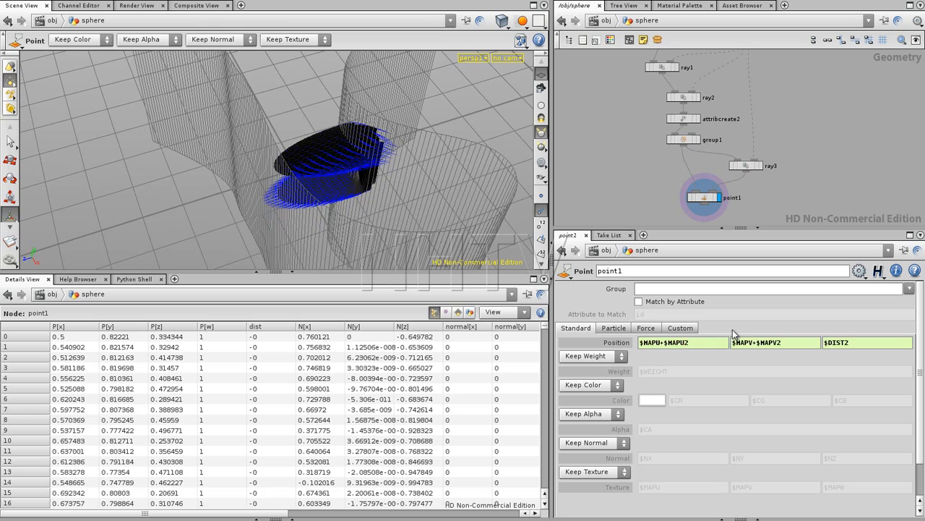
left_click_drag(282, 180, 347, 180)
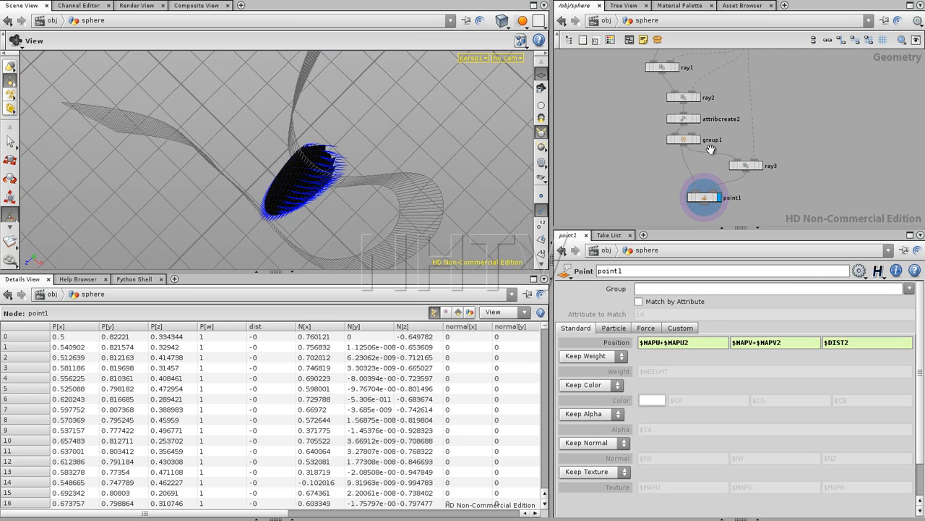
- Select curve1 and move its first two control points inward, to about X -1.68, Z 0.61 and X -0.99, Z 0.22
middle_click_drag(837, 97, 795, 194)
middle_click_drag(808, 103, 792, 159)
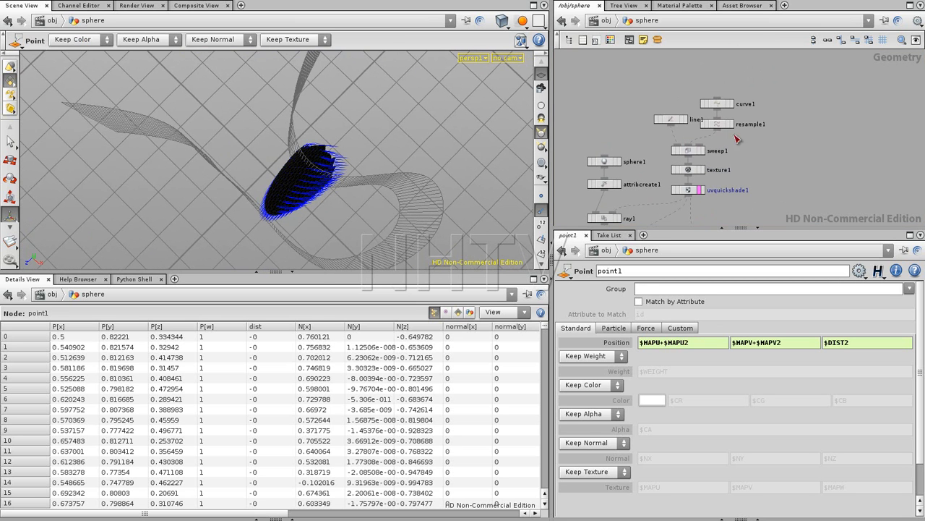
left_click(720, 103)
left_click_drag(405, 174, 274, 193)
left_click_drag(237, 225, 259, 190)
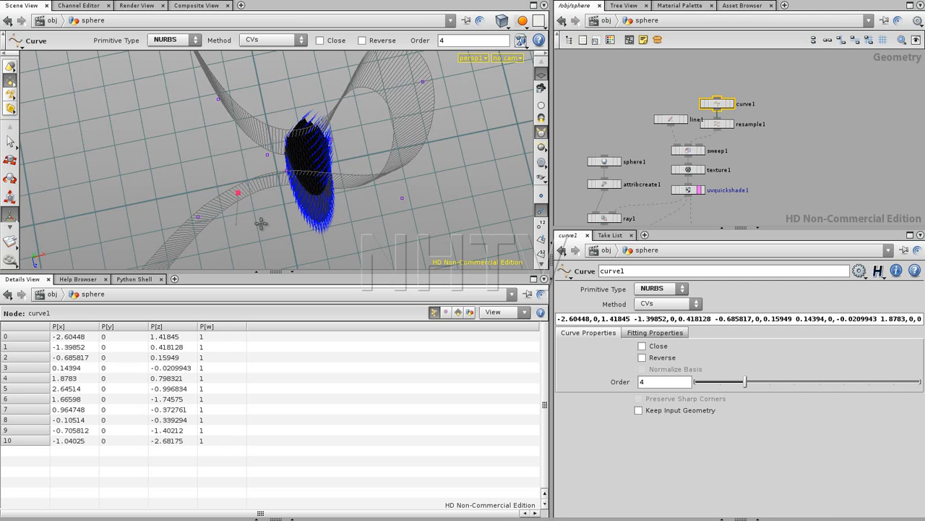
middle_click_drag(346, 183, 451, 128, "alt")
left_click_drag(241, 243, 326, 144)
key("Escape")
left_click_drag(449, 165, 322, 96, "alt")
left_click_drag(397, 196, 318, 155, "alt")
left_click_drag(321, 215, 362, 178, "alt")
- Add a Clip node directly below point1, connect it to point1, and display it
left_click_drag(818, 138, 781, 62, "alt")
left_click_drag(752, 184, 788, 68, "alt")
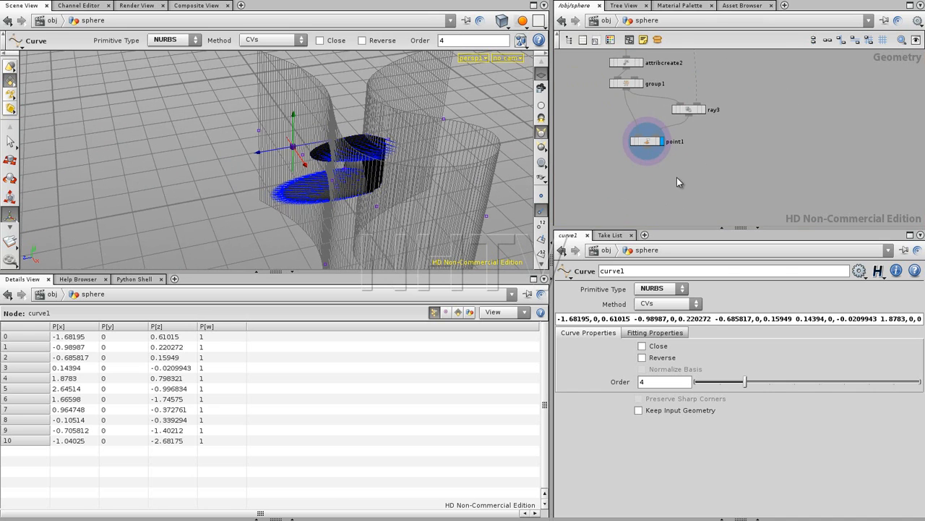
key("Tab")
type("Clip")
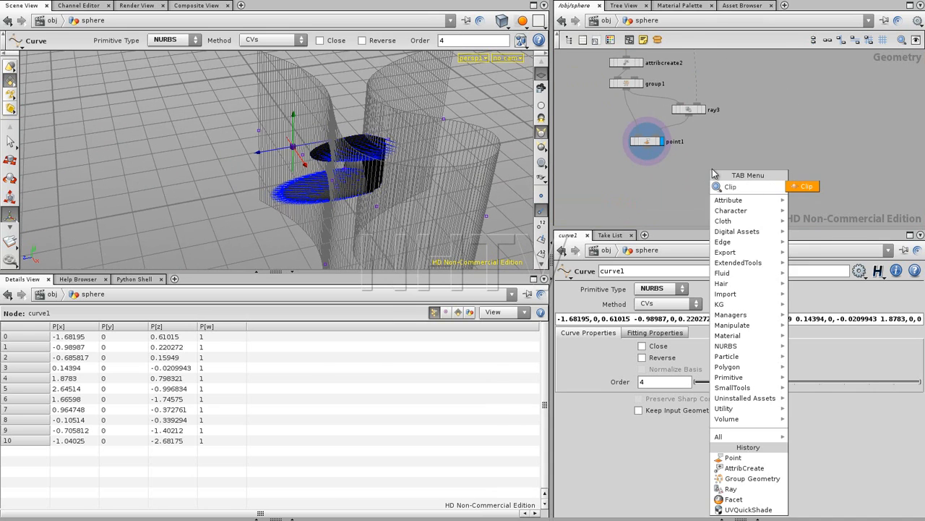
left_click(802, 188)
left_click(645, 165)
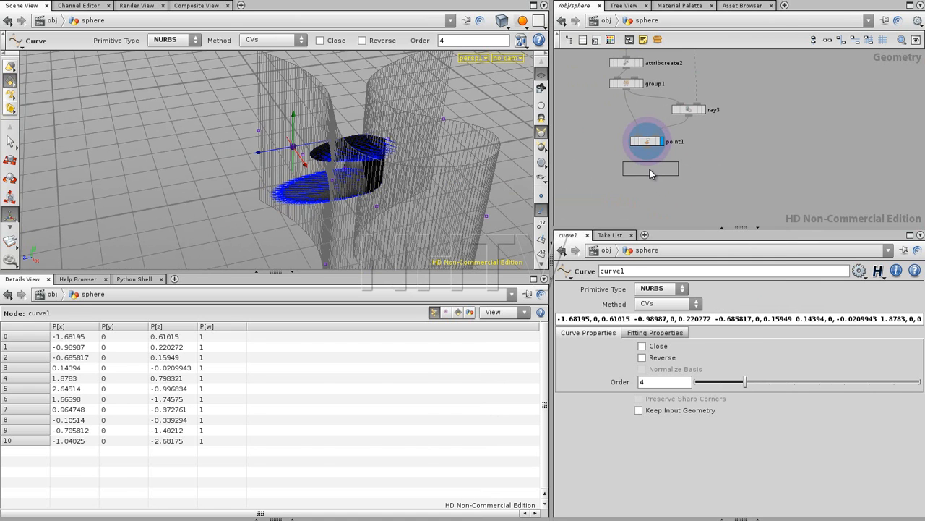
left_click_drag(647, 148, 656, 164)
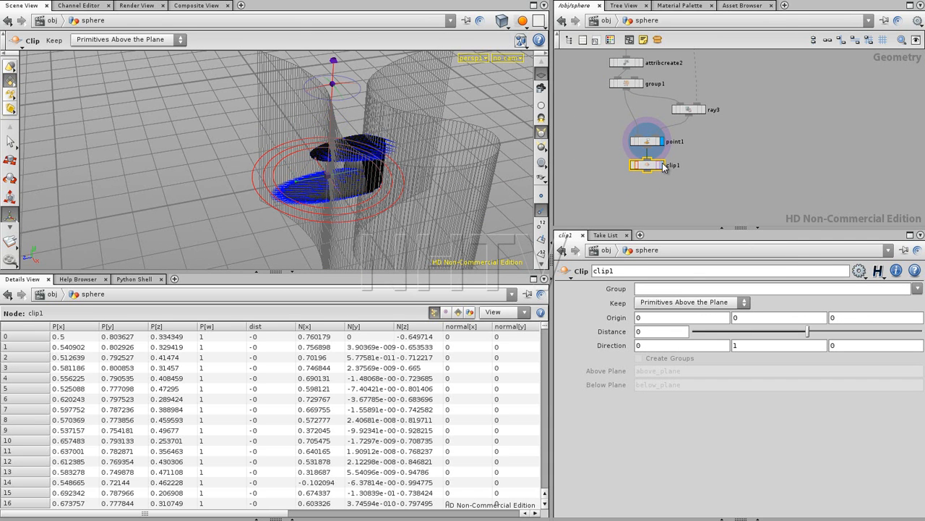
left_click(662, 166)
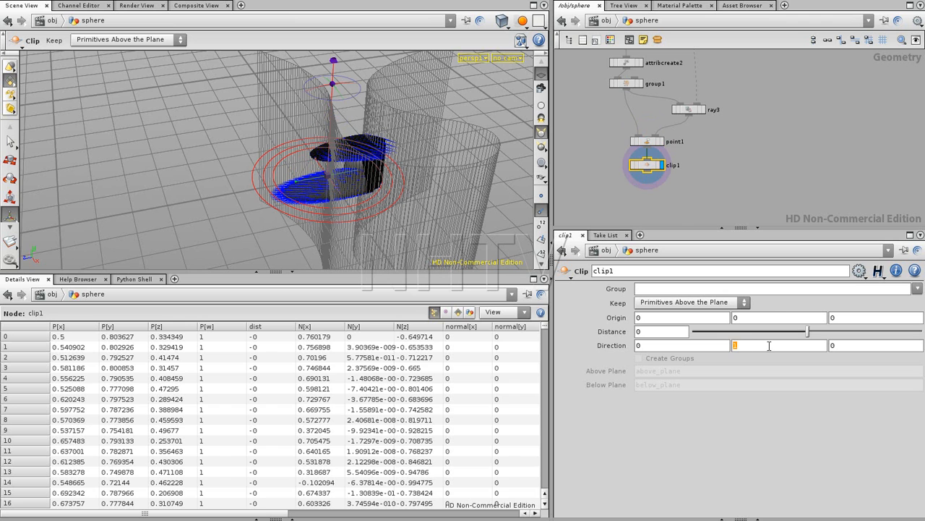
- Set clip1's direction to 0, 0, 1 and inspect the clipped geometry from several angles
key("Return")
left_click_drag(337, 196, 305, 188, "alt")
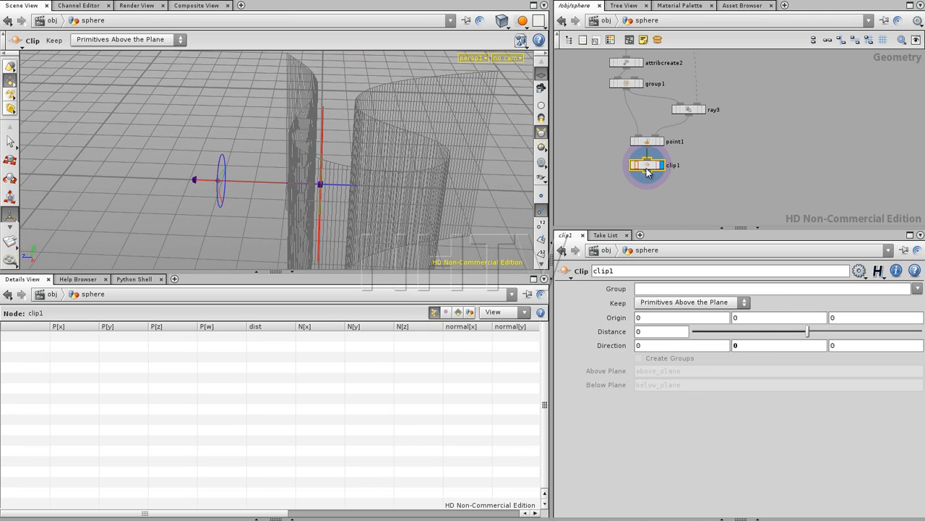
left_click(660, 346)
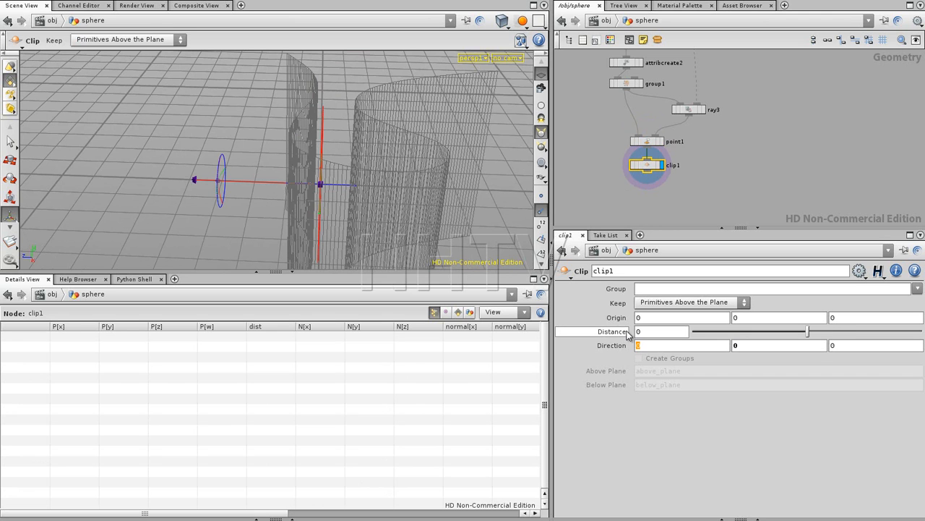
left_click(836, 346)
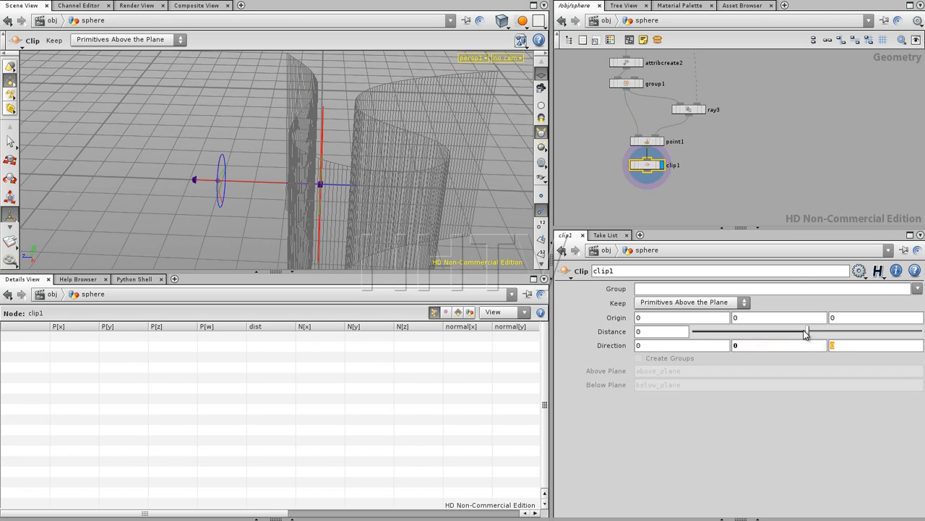
type("1")
key("Return")
left_click_drag(310, 201, 256, 191)
right_click_drag(256, 191, 455, 149)
left_click_drag(375, 164, 269, 117)
middle_click_drag(690, 182, 738, 153)
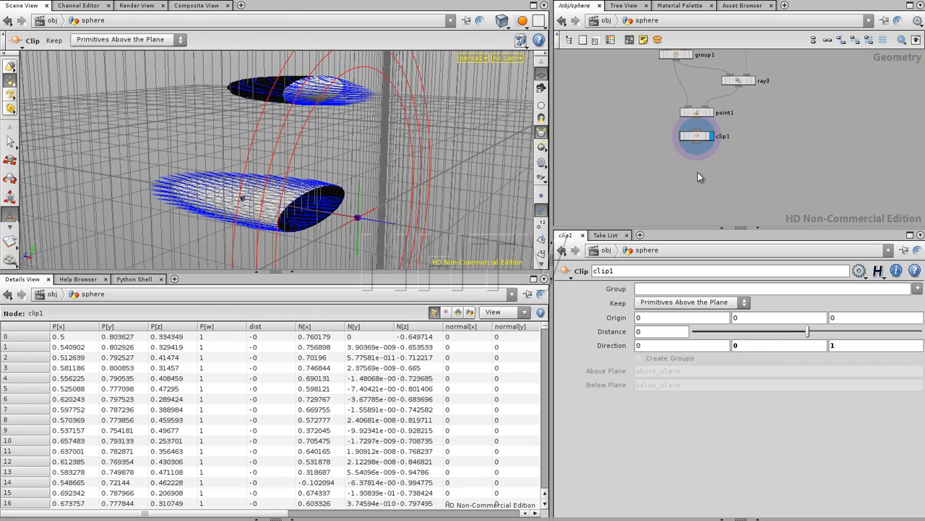
left_click_drag(271, 156, 320, 205)
- Add a VOP SOP node below clip1, connect it to clip1, and go inside its VEX network
middle_click_drag(698, 169, 691, 166)
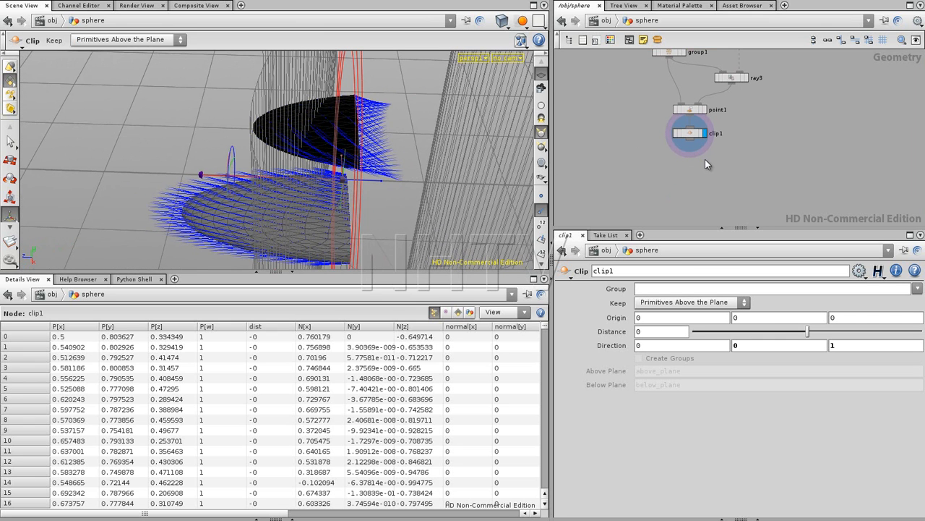
key("Tab")
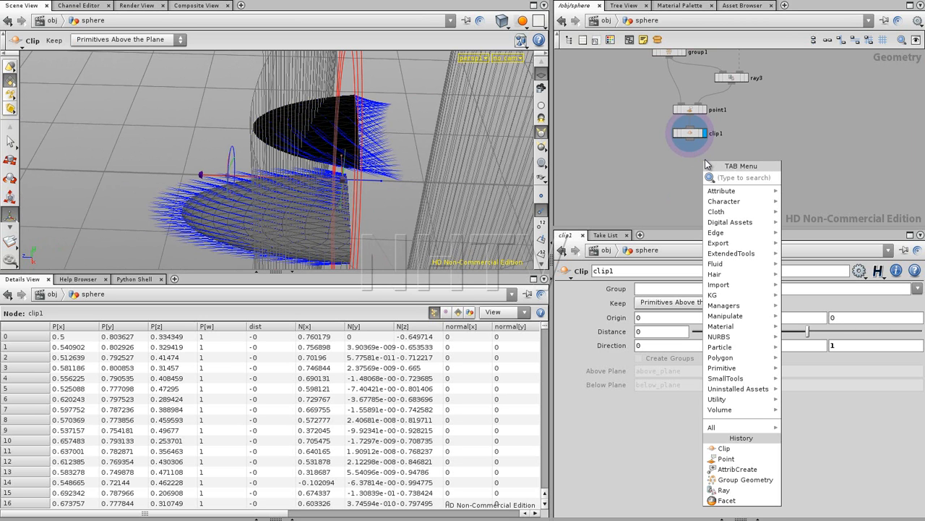
type("vop")
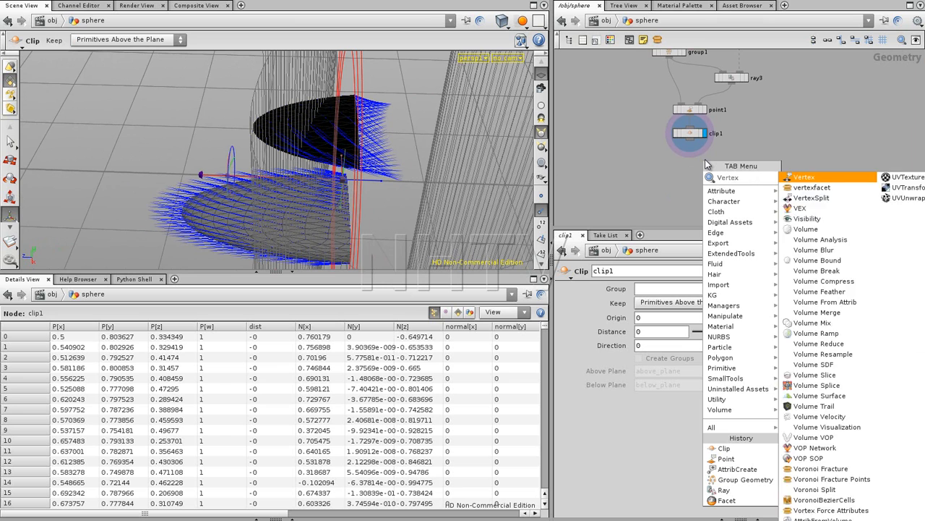
key("Down")
key("Return")
left_click(688, 165)
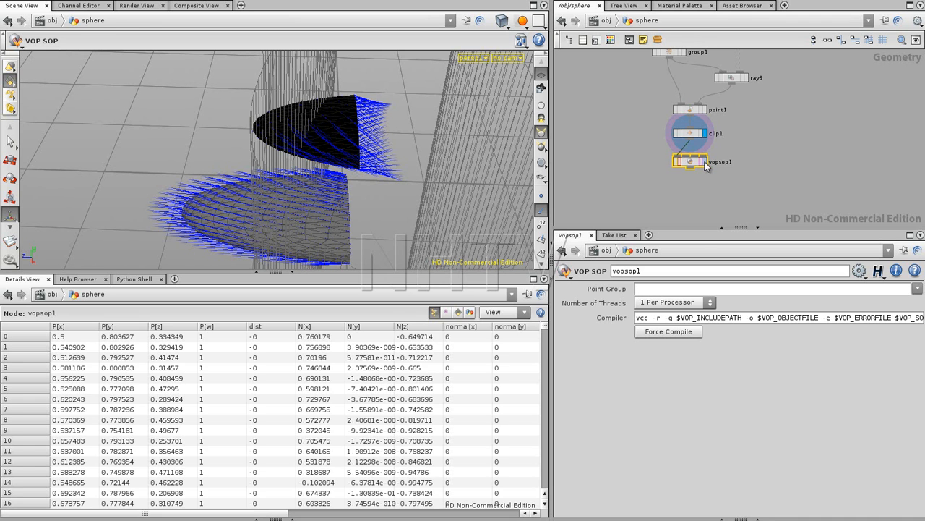
left_click(702, 162)
double_click(702, 164)
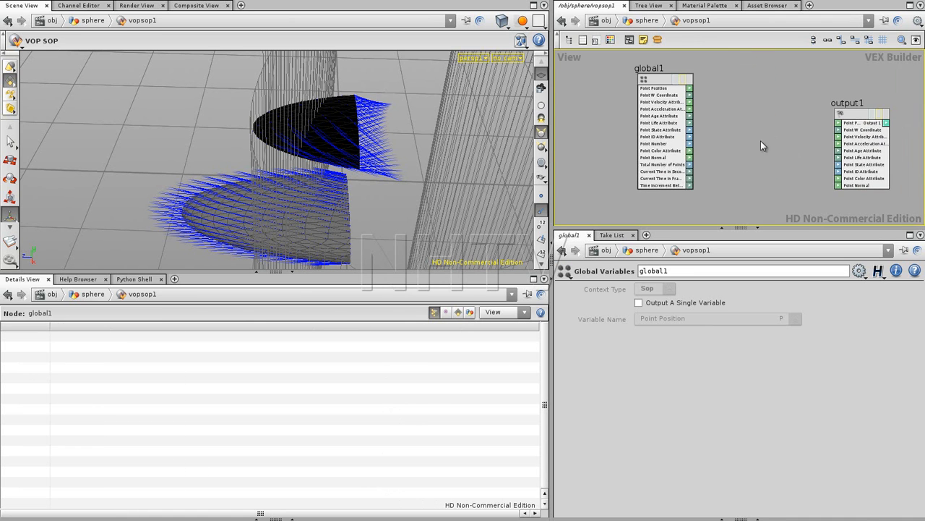
middle_click_drag(771, 183, 811, 114)
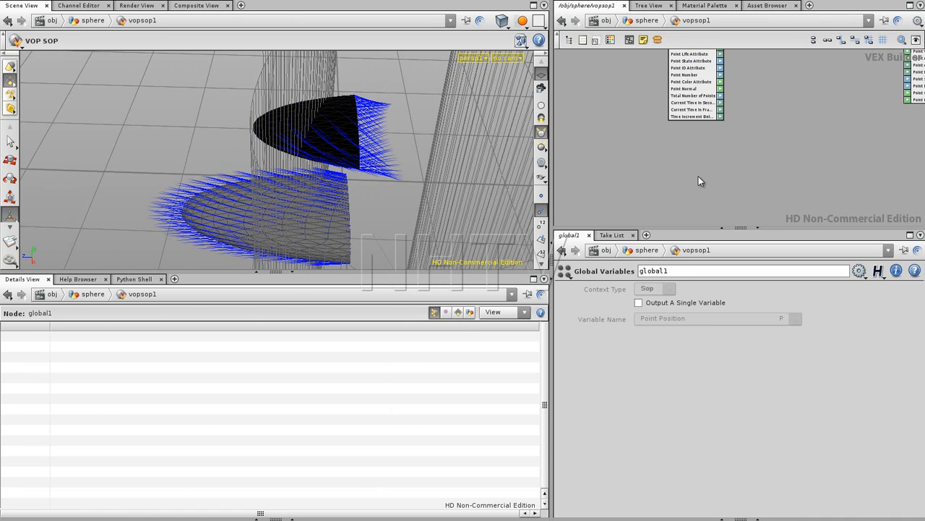
- Add an Import Attribute node below the global variables node and set its attribute to pos
key("Tab")
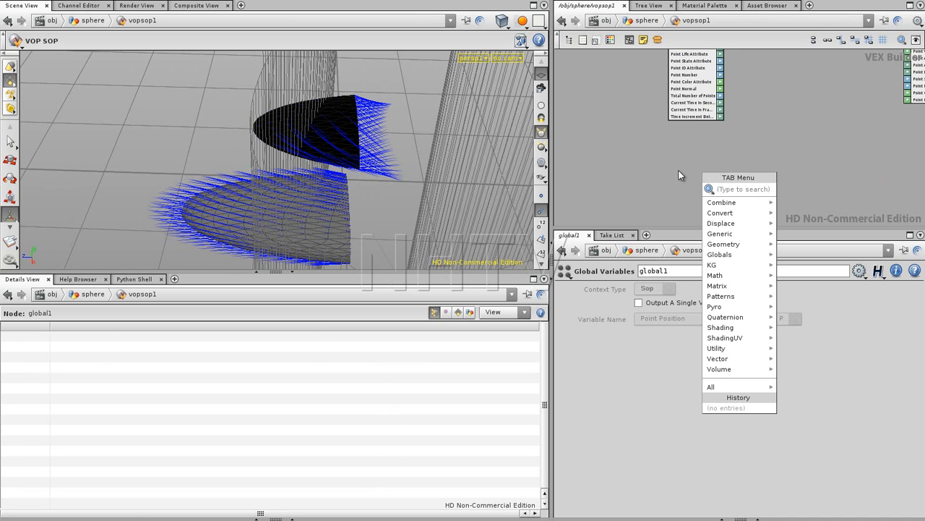
key("Tab")
type("imp")
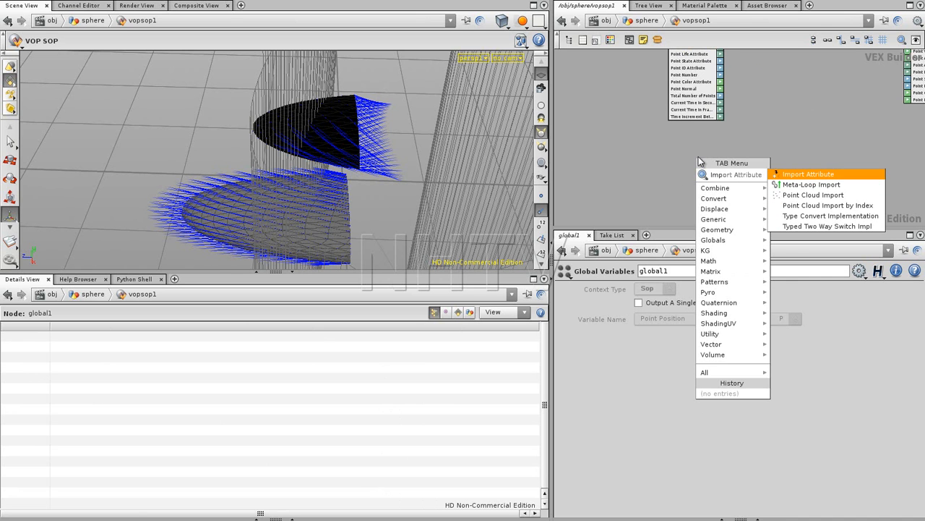
left_click(782, 175)
left_click(688, 165)
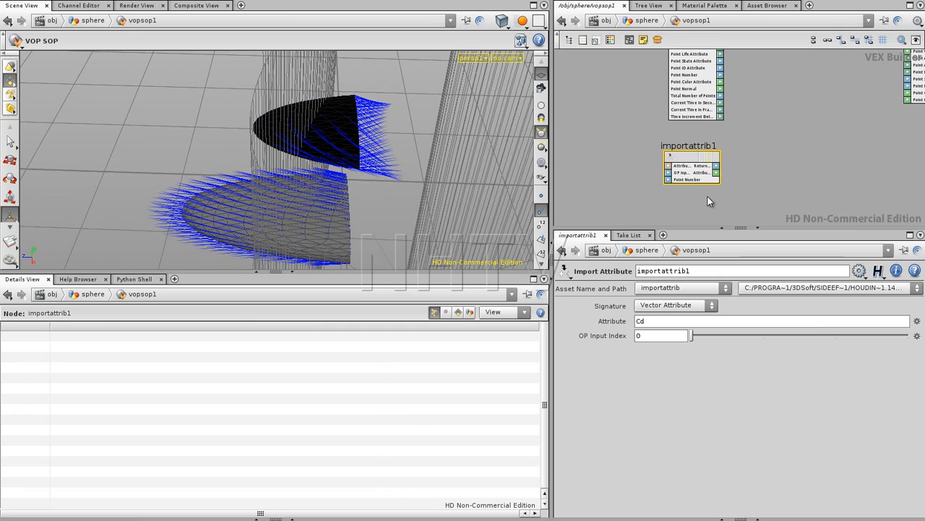
type("pos")
- Duplicate the Import Attribute node below the original and set the copy's attribute to normal
middle_click_drag(778, 166, 800, 112)
key("ctrl+v")
left_click_drag(765, 141, 708, 155)
left_click_drag(659, 323, 548, 402)
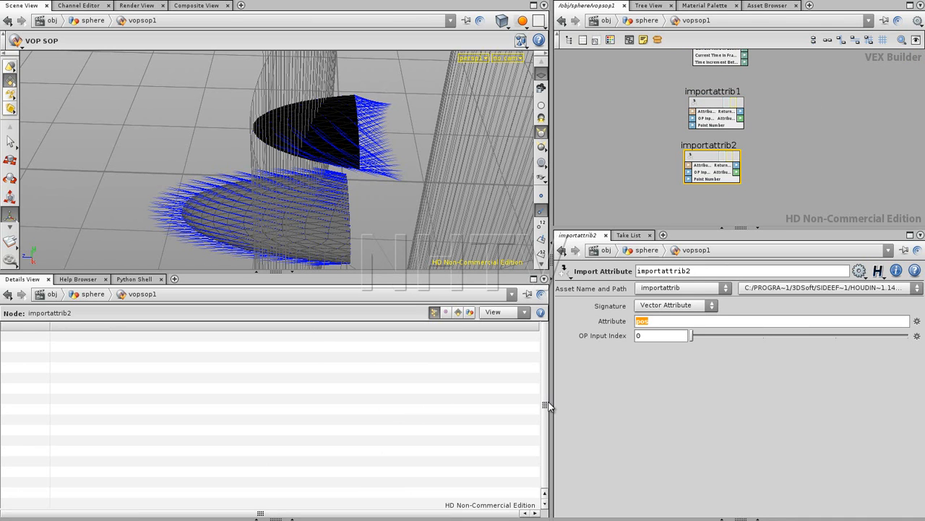
type("no")
- Move both import nodes beside output1, connecting the pos attribute to point position and the normal attribute to point normal
left_click_drag(675, 100, 758, 166)
middle_click_drag(831, 133, 711, 210)
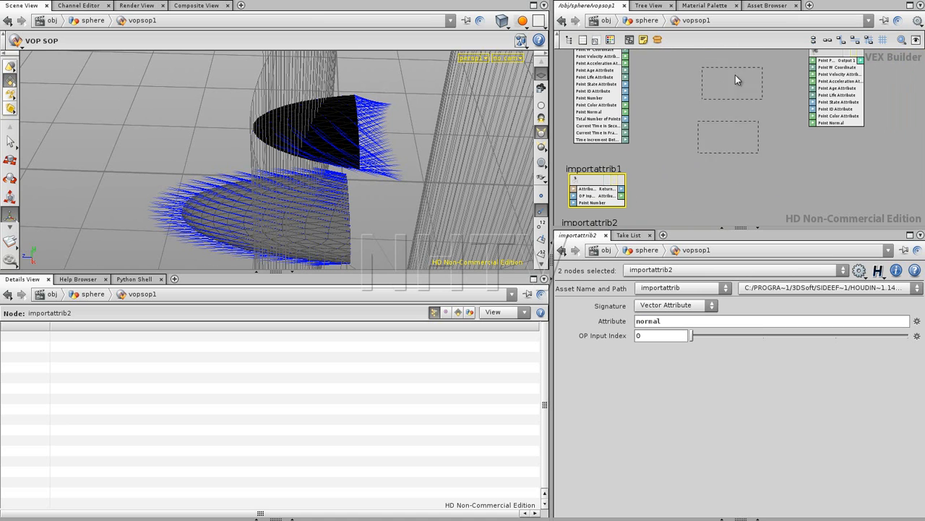
left_click_drag(735, 77, 733, 68)
middle_click_drag(815, 143, 757, 214)
left_click(722, 149)
left_click(700, 148)
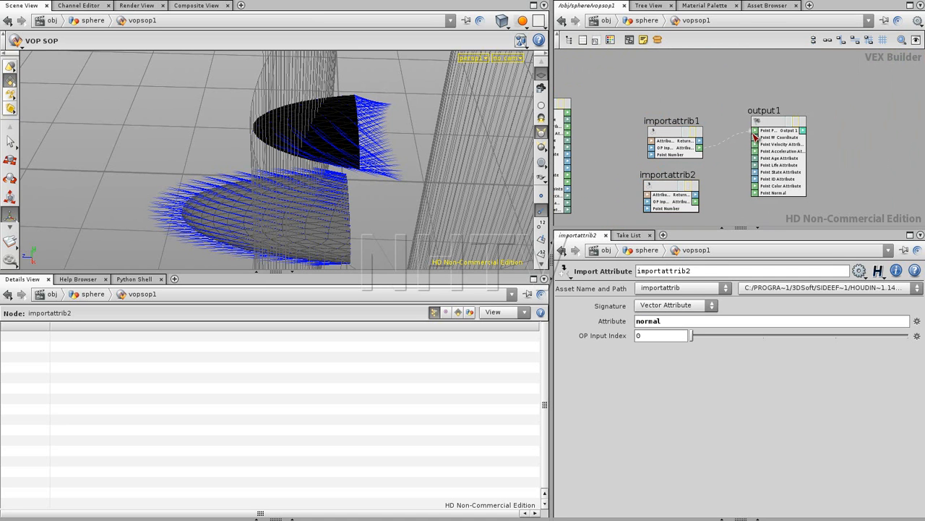
left_click(754, 130)
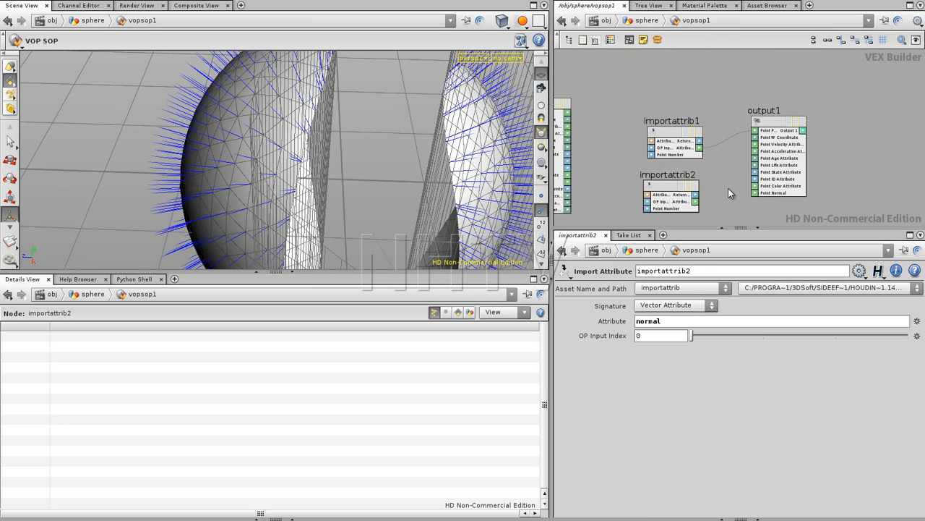
left_click(756, 193)
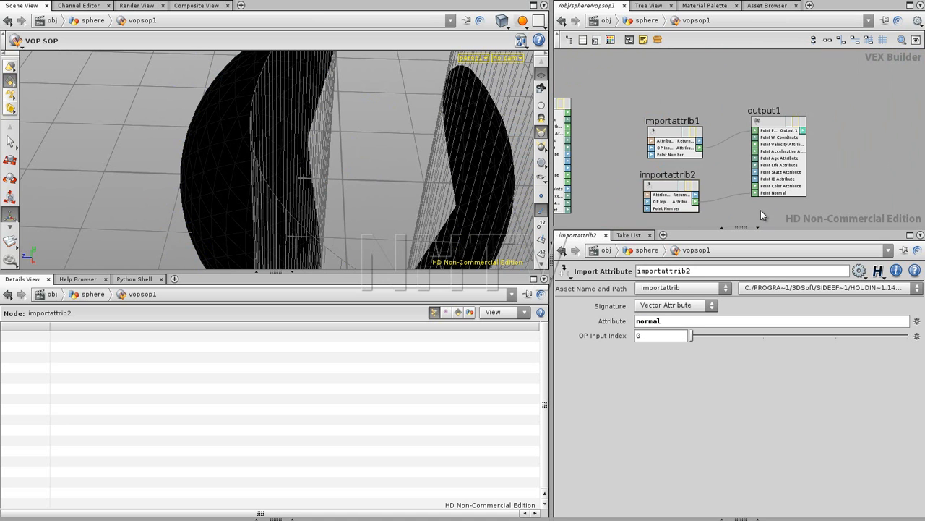
left_click_drag(669, 186, 670, 186)
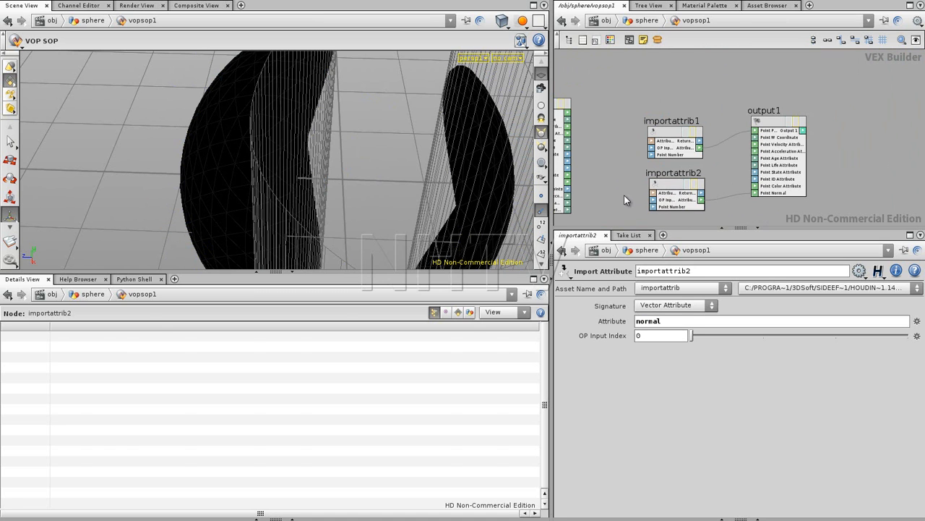
- Return to the sphere network and examine the N, normal and pos point values of vopsop1 and clip1
key("u")
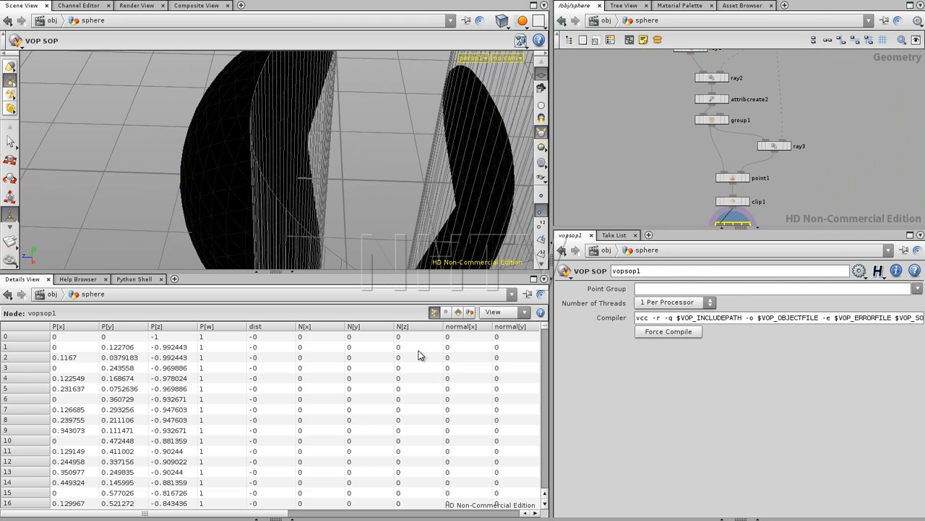
left_click_drag(245, 513, 392, 513)
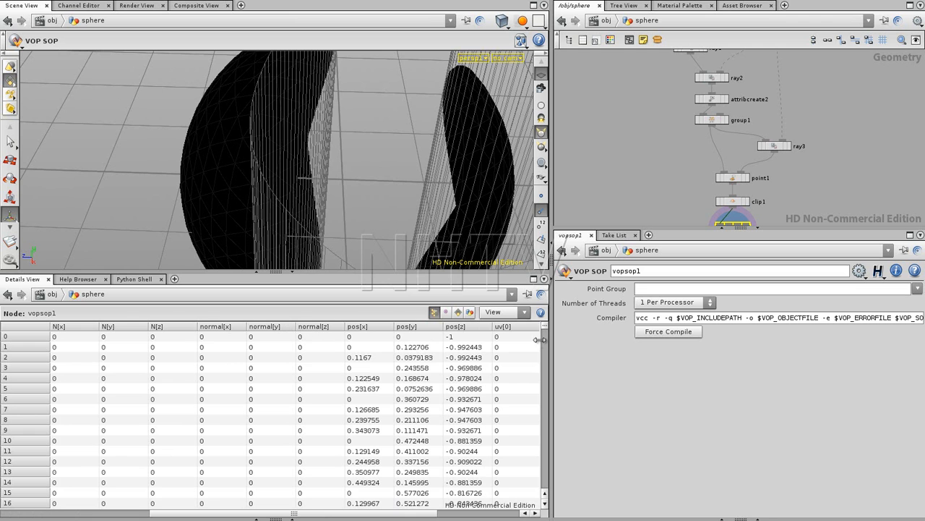
left_click_drag(547, 330, 537, 365)
scroll(537, 365, "down", 10)
scroll(688, 173, "down", 3)
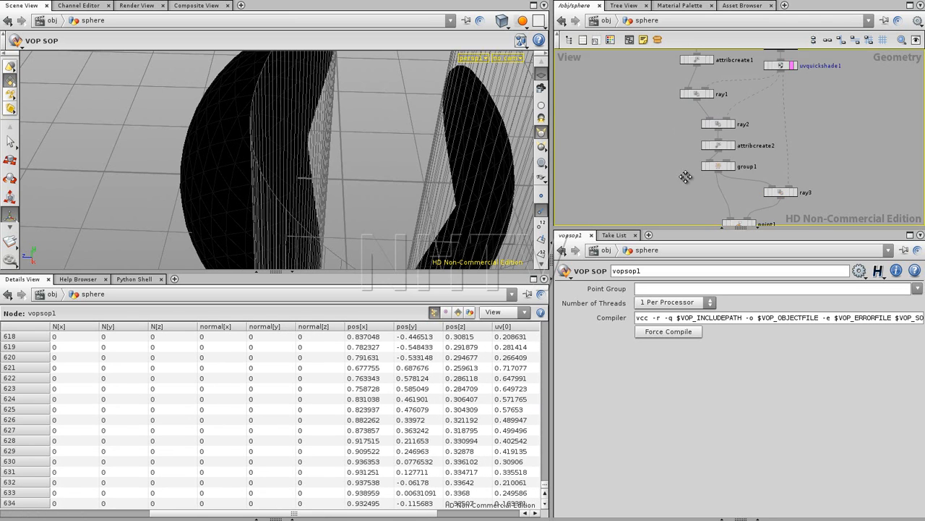
right_click_drag(678, 177, 672, 178)
middle_click_drag(668, 174, 658, 138)
right_click_drag(664, 181, 674, 175)
left_click_drag(548, 489, 536, 513)
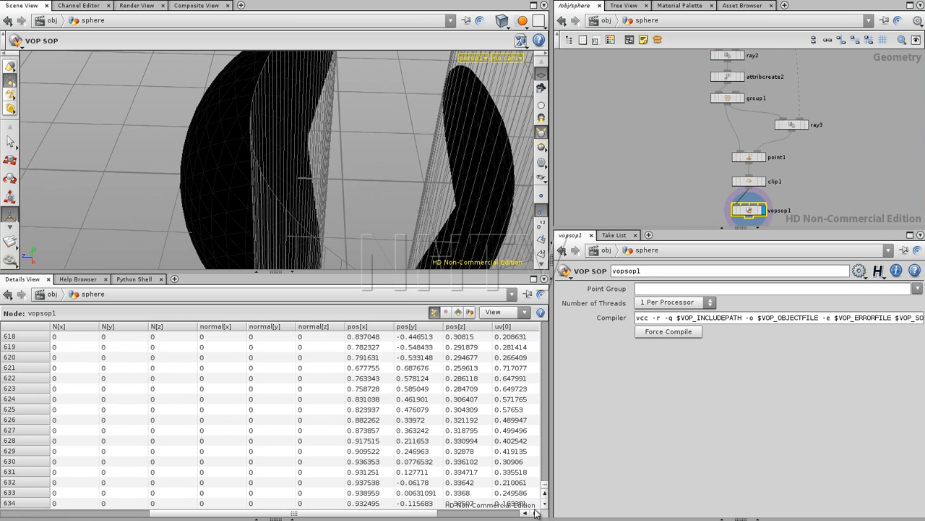
left_click(753, 181)
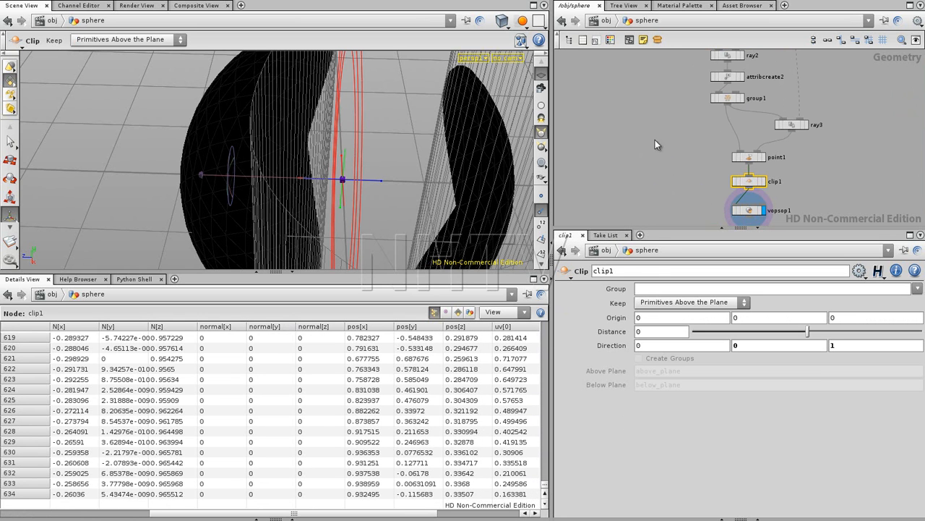
middle_click_drag(690, 116, 699, 193)
middle_click_drag(688, 134, 676, 170)
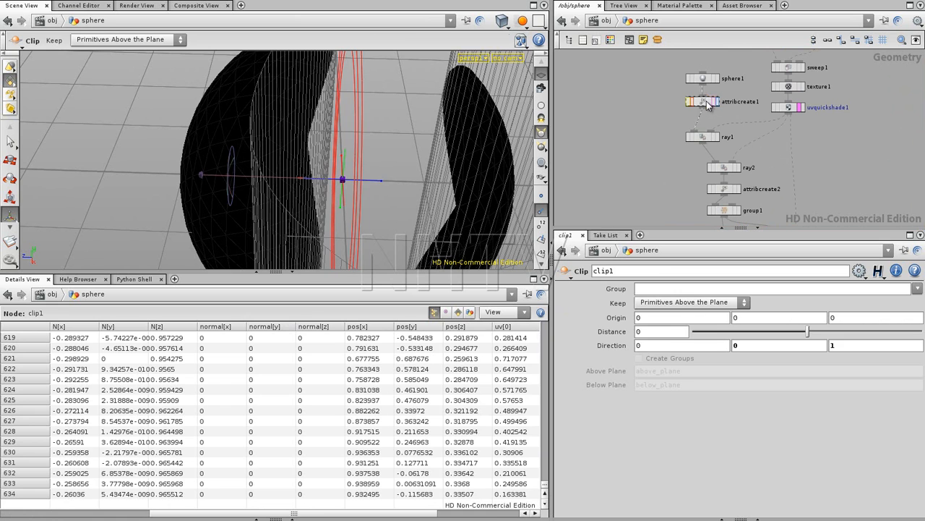
- Make room between sphere1 and attribcreate1 and insert a Facet node there
left_click(709, 104)
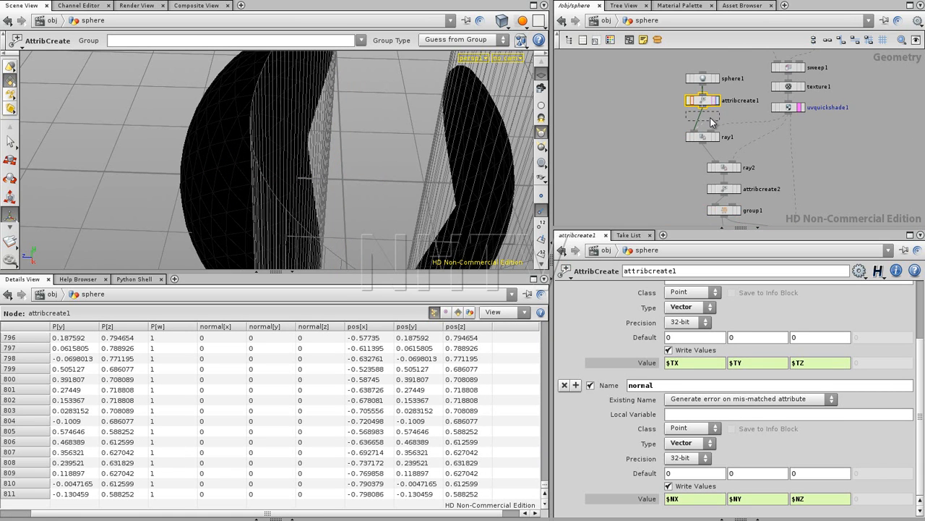
left_click_drag(711, 122, 712, 123)
left_click_drag(709, 72, 709, 64)
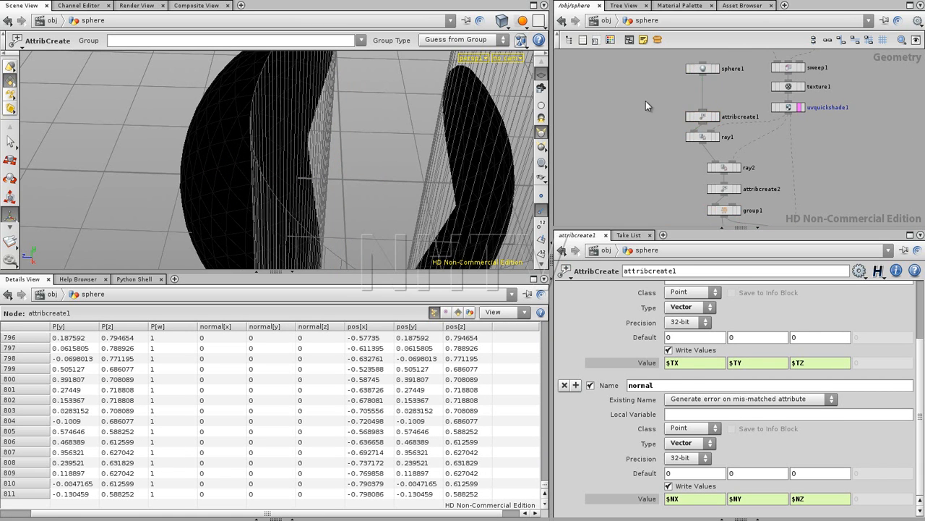
key("Tab")
mouse_move(694, 117)
left_click(730, 118)
left_click(704, 93)
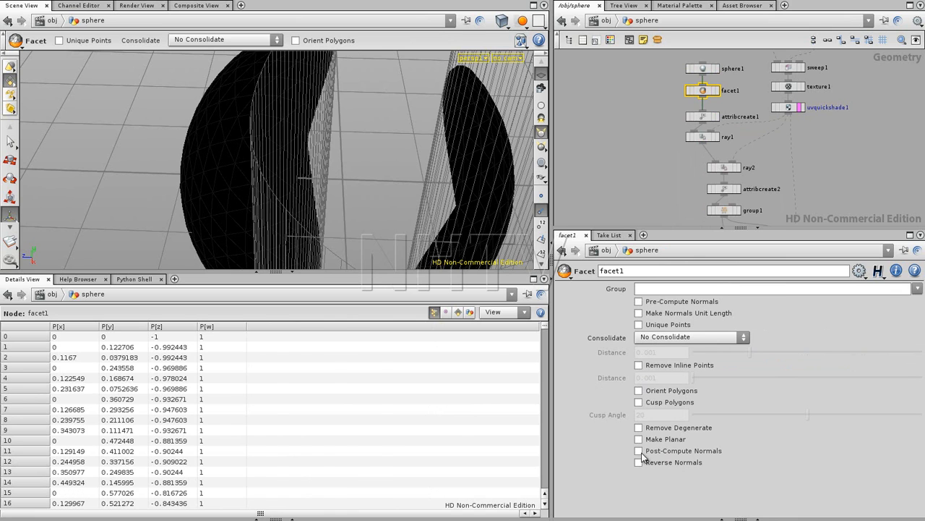
- Enable Post-Compute Normals on facet1 and inspect the point normals on the cut sphere
left_click(631, 175)
left_click_drag(413, 168, 306, 170, "alt")
key("Return")
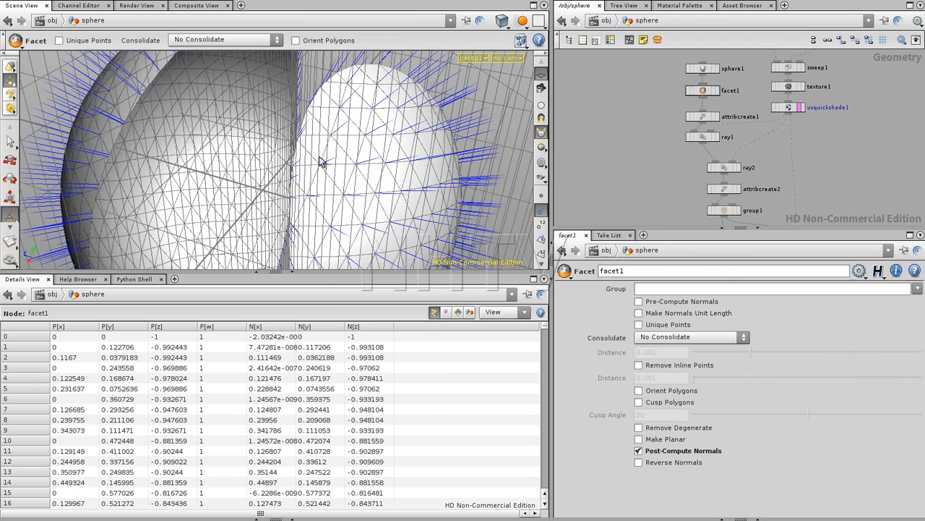
left_click_drag(283, 162, 317, 172, "alt")
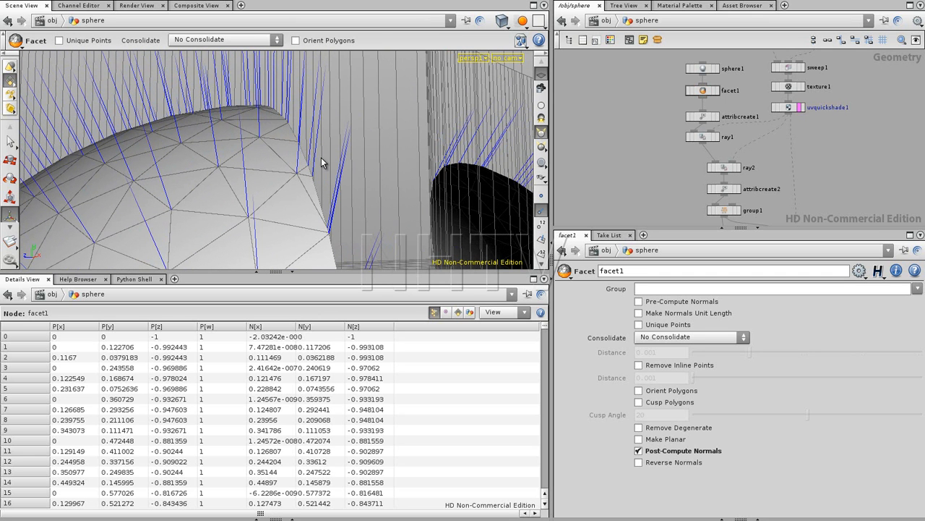
- Insert a second Facet node between clip1 and vopsop1, enable its Post-Compute Normals option and display it
middle_click_drag(657, 177, 655, 170)
middle_click_drag(659, 172, 629, 101)
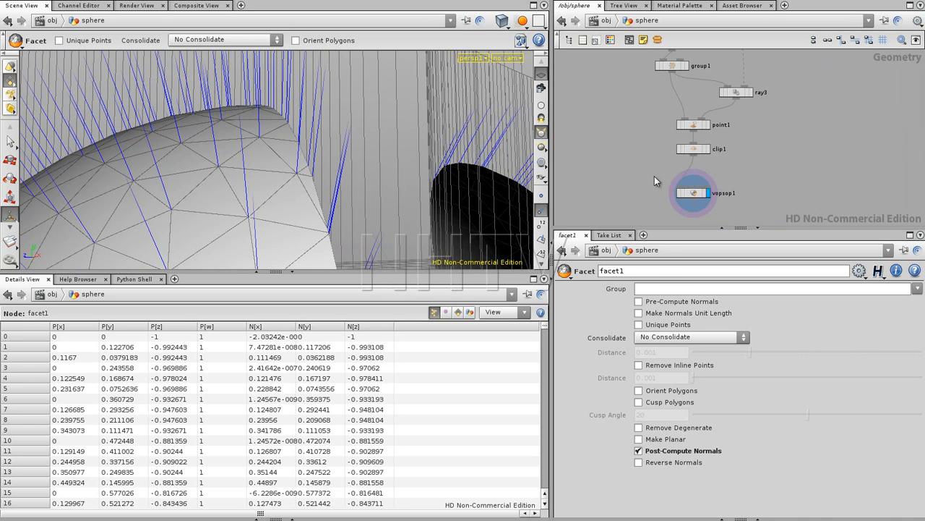
key("Tab")
type("Facet")
key("Return")
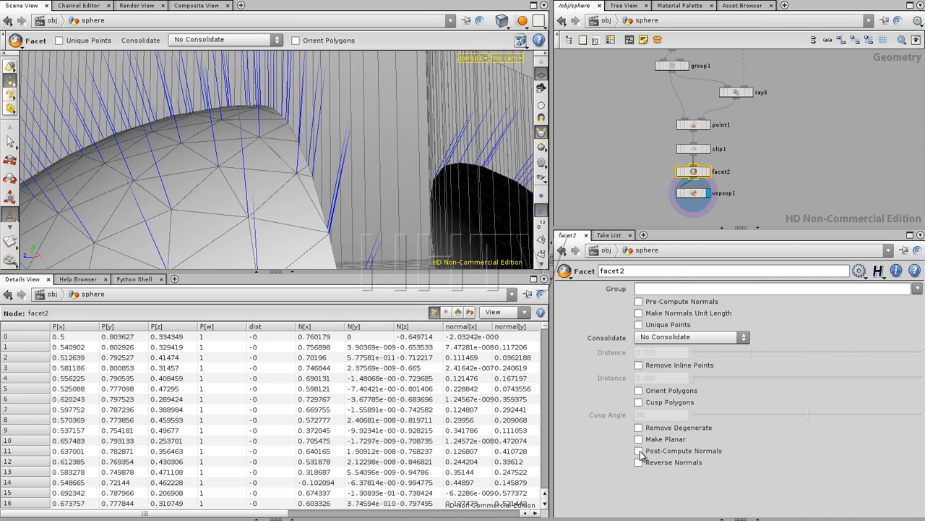
left_click(639, 451)
left_click(642, 451)
left_click(642, 451)
left_click(707, 173)
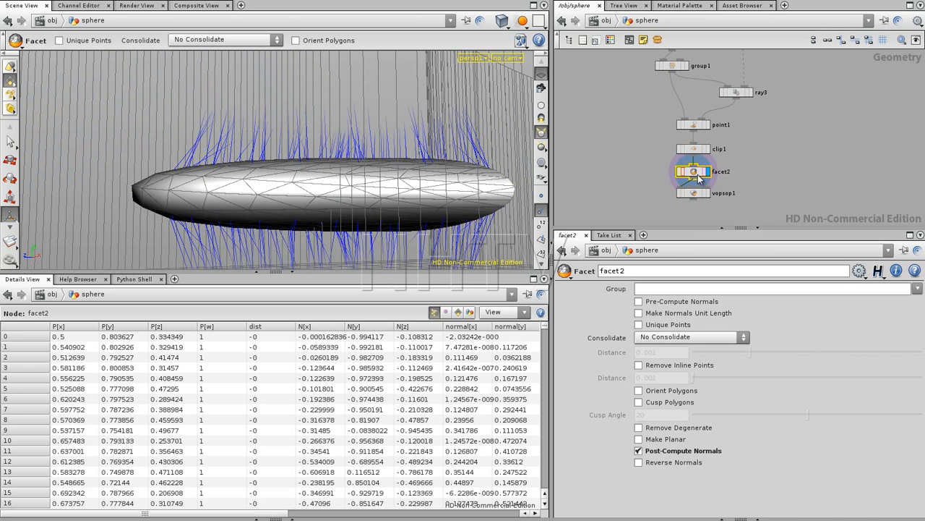
- Detach facet2 from between clip1 and vopsop1 and reconnect it directly below vopsop1
left_click_drag(699, 177, 742, 166)
left_click_drag(694, 216, 697, 179)
left_click_drag(699, 215, 699, 201)
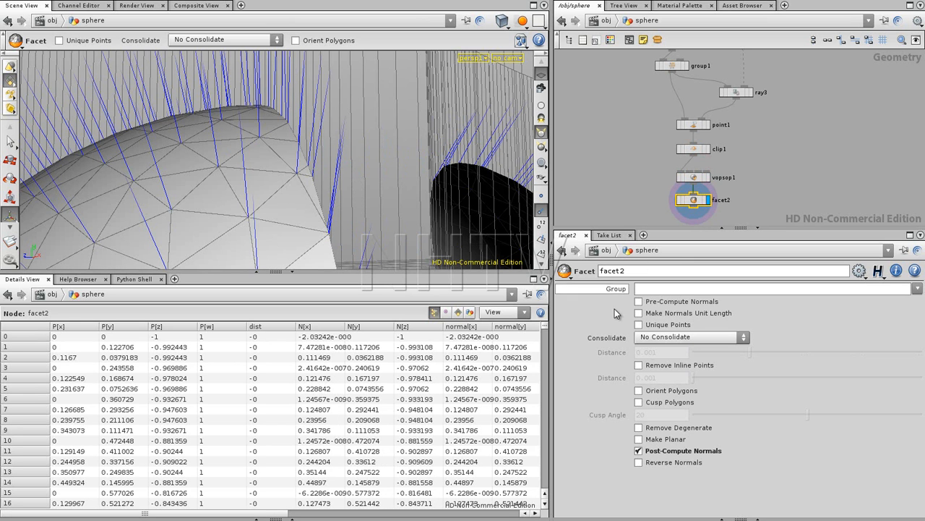
- Toggle Post-Compute Normals on facet2 to compare the normals, leaving the option off
left_click(640, 452)
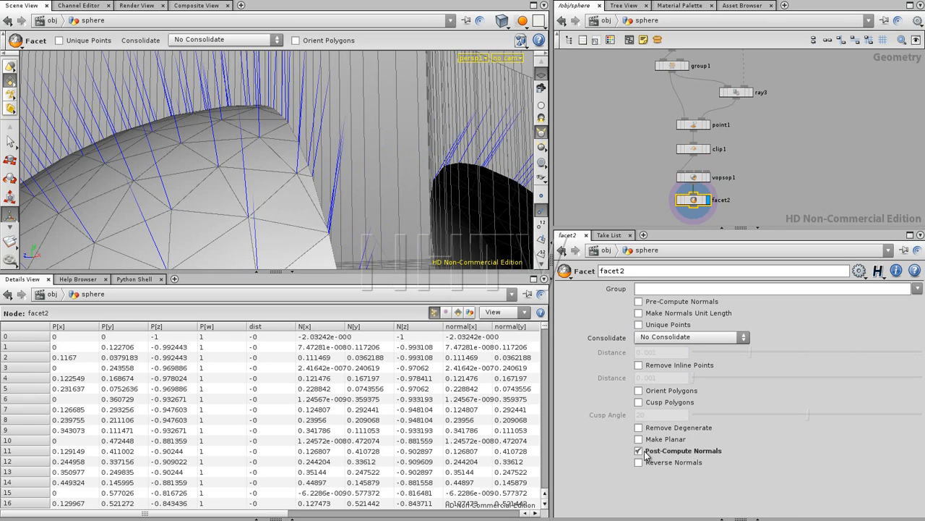
left_click(639, 451)
left_click(639, 450)
key("Escape")
left_click_drag(233, 179, 340, 246)
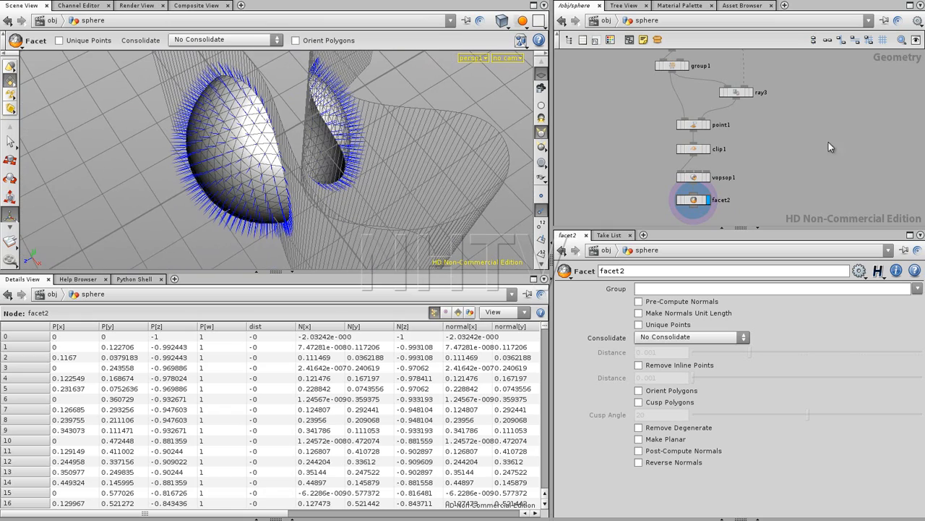
- Select curve1 and examine the separated sphere halves along the swept surface from several angles
middle_click_drag(829, 102, 847, 199)
middle_click_drag(806, 123, 770, 256)
left_click_drag(332, 152, 304, 181)
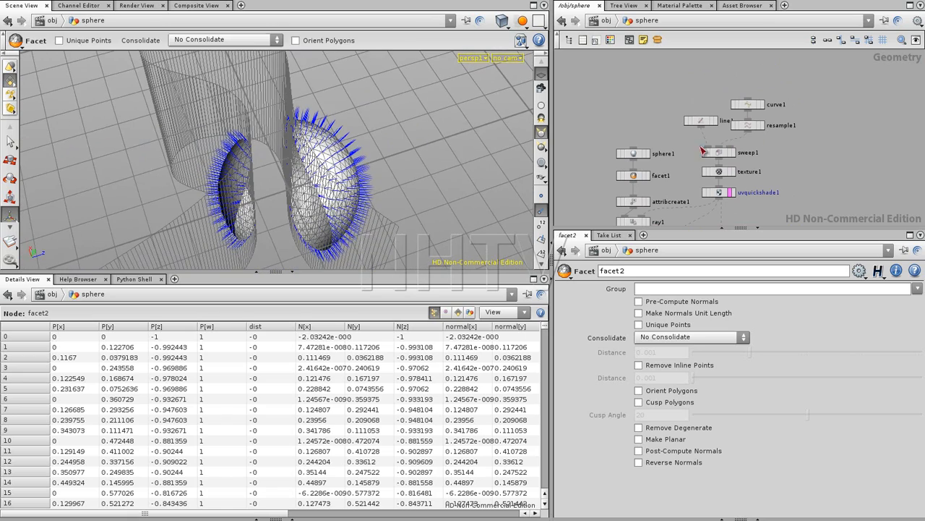
left_click(747, 106)
left_click_drag(454, 171, 389, 183)
left_click_drag(424, 159, 394, 58)
left_click_drag(374, 164, 361, 91)
left_click_drag(417, 164, 316, 174)
right_click_drag(317, 174, 453, 155)
left_click_drag(453, 154, 375, 105)
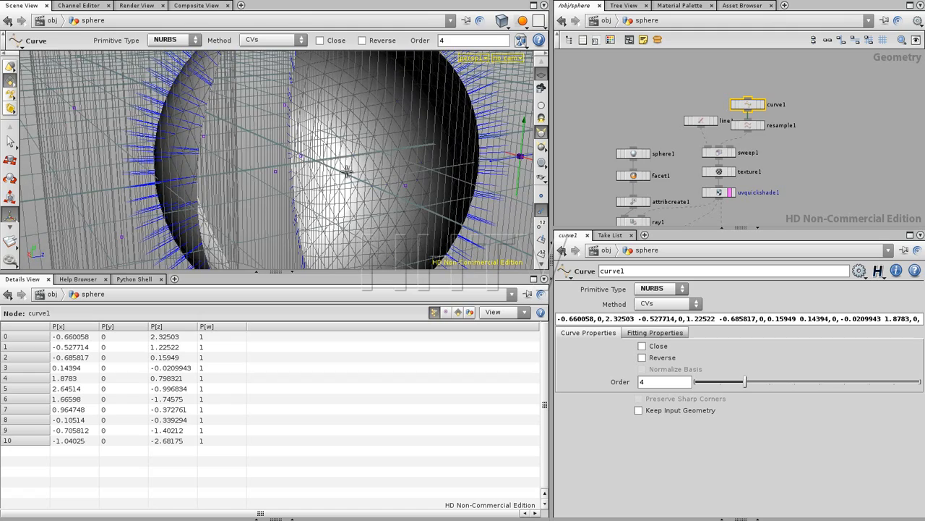
left_click_drag(363, 142, 343, 190)
right_click_drag(342, 190, 297, 188)
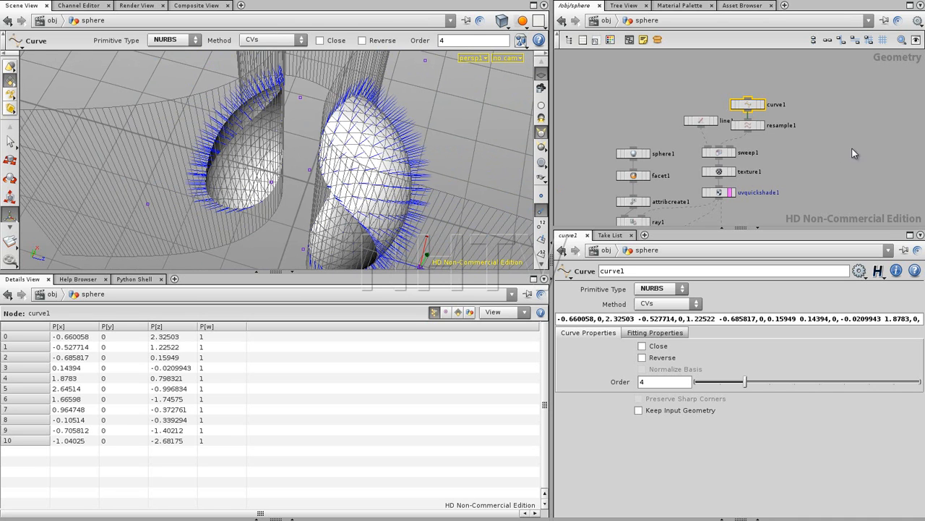
middle_click_drag(838, 152, 771, 151)
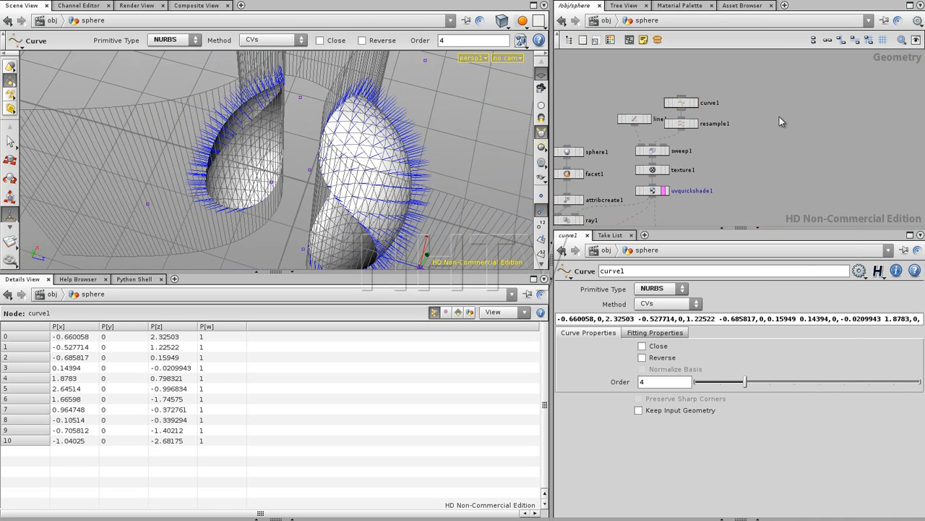
key("Tab")
type("cu")
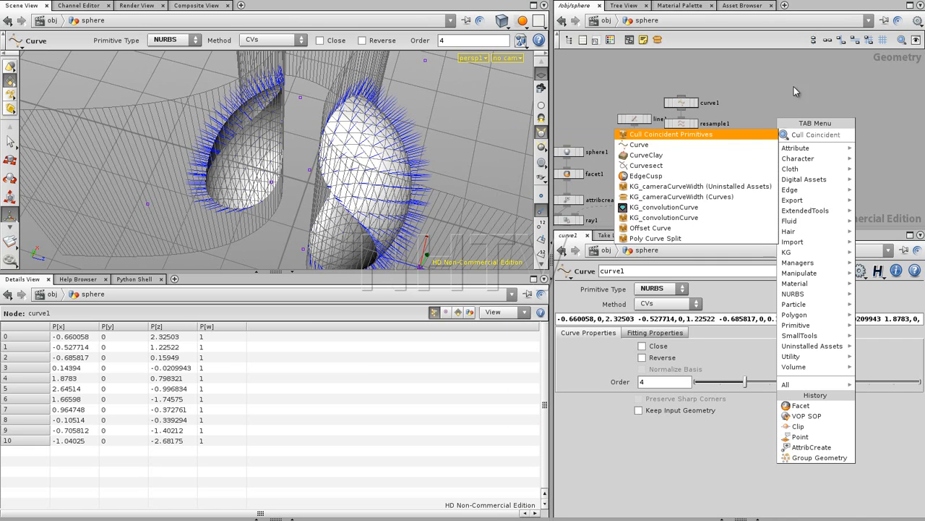
key("Escape")
- Add a Box node beside sweep1, display it, and show sphere1 as a template for comparison
key("Tab")
type("box")
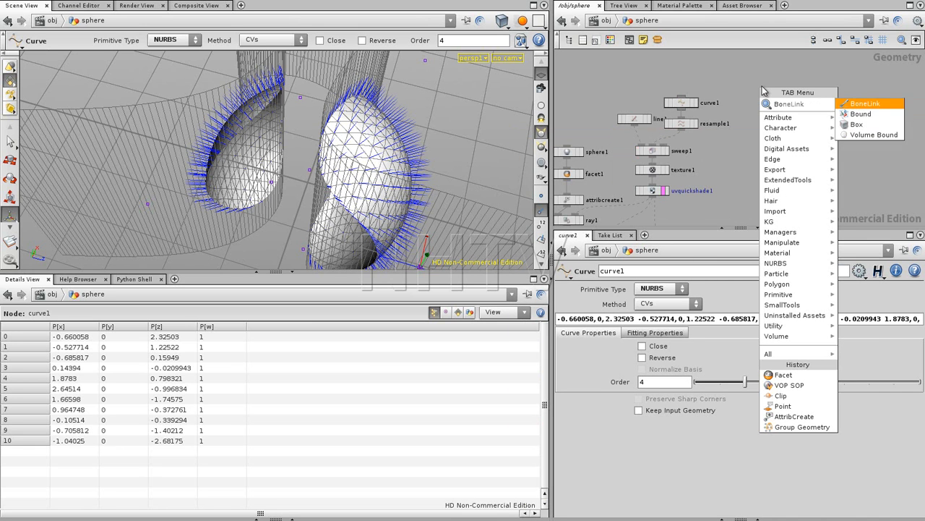
key("Return")
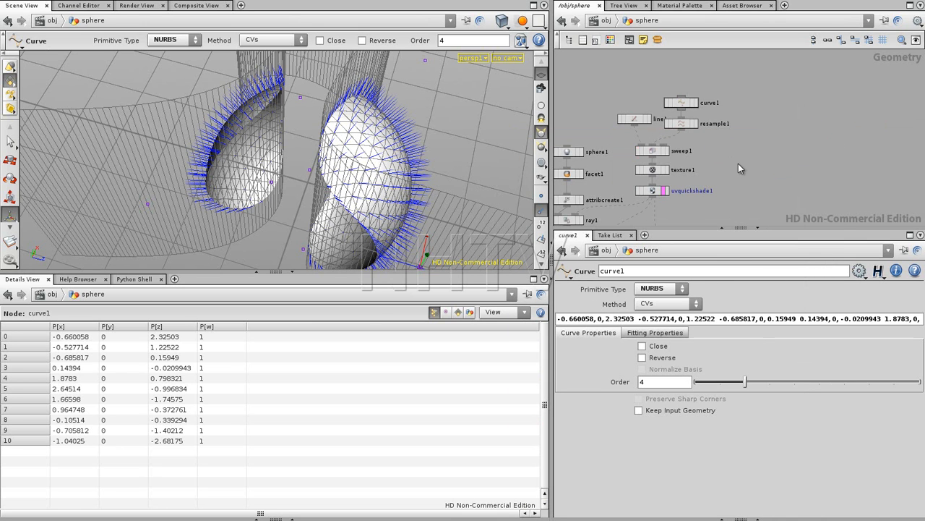
left_click(746, 155)
left_click(746, 155)
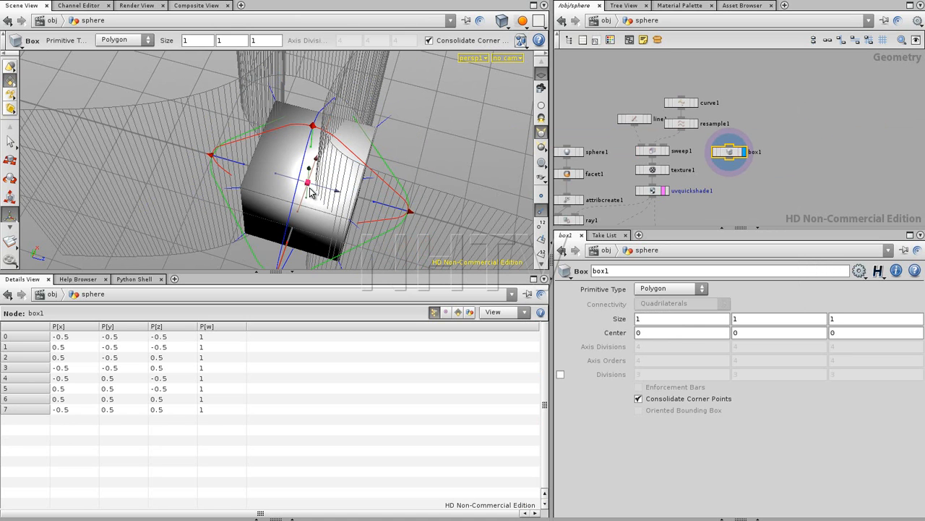
middle_click_drag(683, 162, 709, 148)
left_click(605, 139)
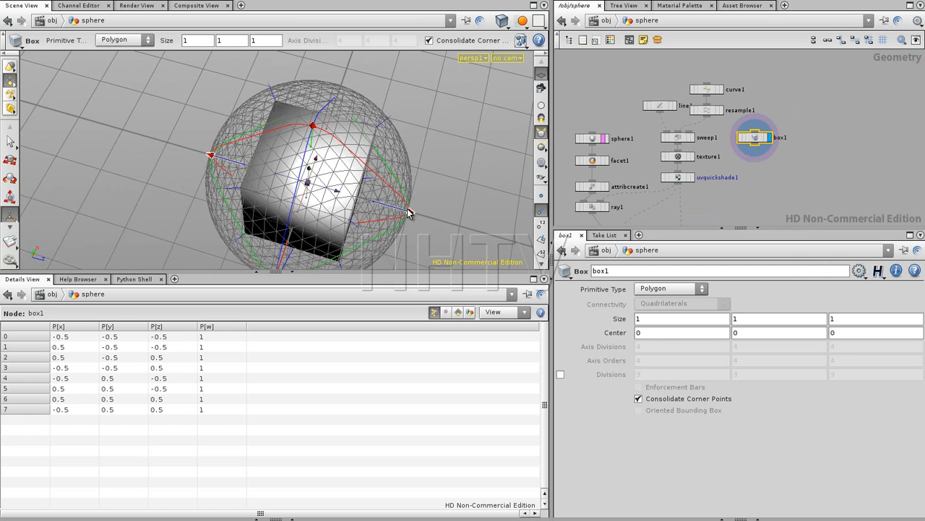
- Scale box1 up uniformly to about 1.62 on each side
left_click_drag(410, 214, 482, 220)
left_click(807, 175)
mouse_move(802, 153)
middle_mouse_down()
mouse_move(789, 167)
mouse_move(806, 146)
middle_mouse_up()
scroll(778, 168, "up", 3)
- Add a UVUnwrap node below box1, connect it to the box and display its result
key("Tab")
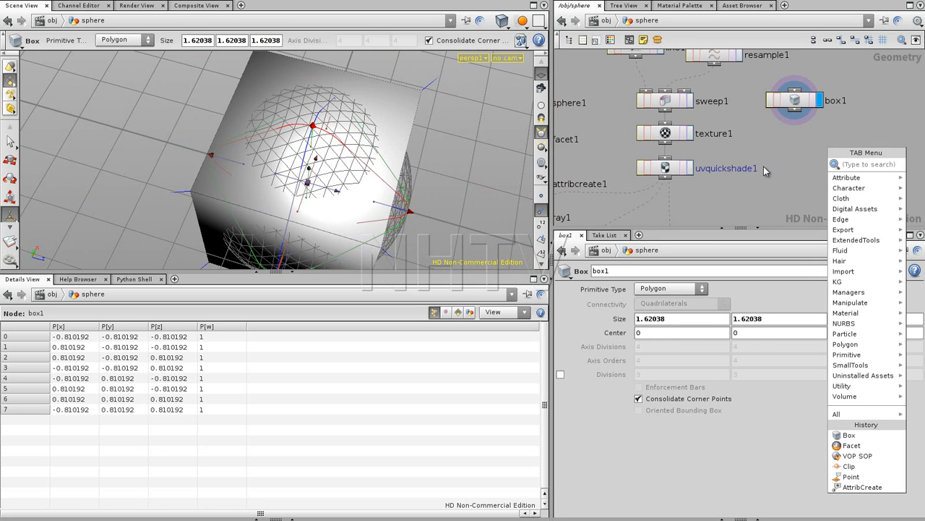
mouse_move(867, 308)
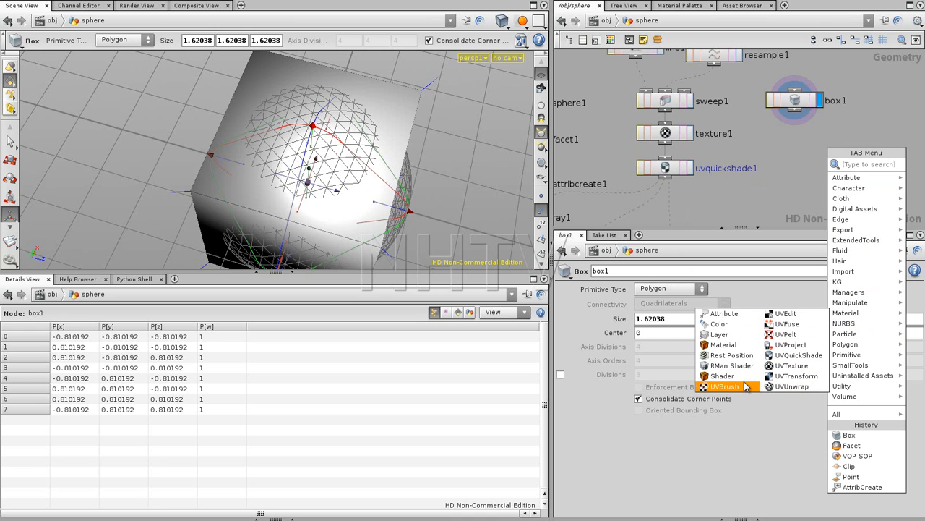
left_click(796, 387)
left_click(793, 124)
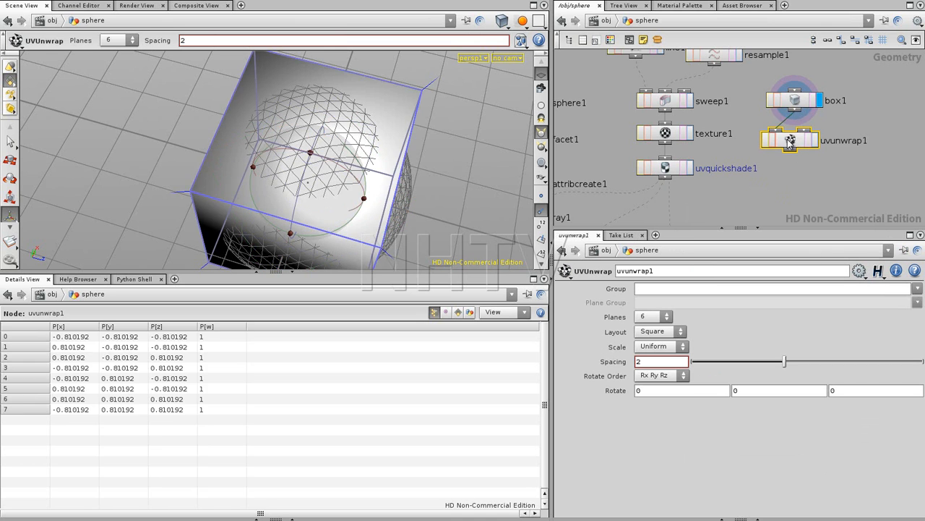
left_click(820, 135)
left_click(791, 202)
left_click_drag(318, 185, 342, 144, "alt")
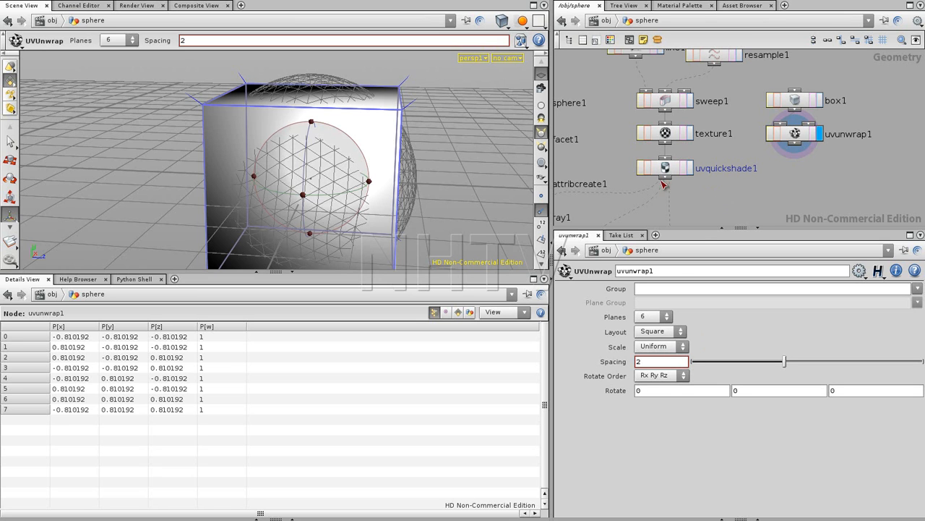
- Examine the vertex UV attributes of uvunwrap1, then return to its point attributes
left_click(794, 134)
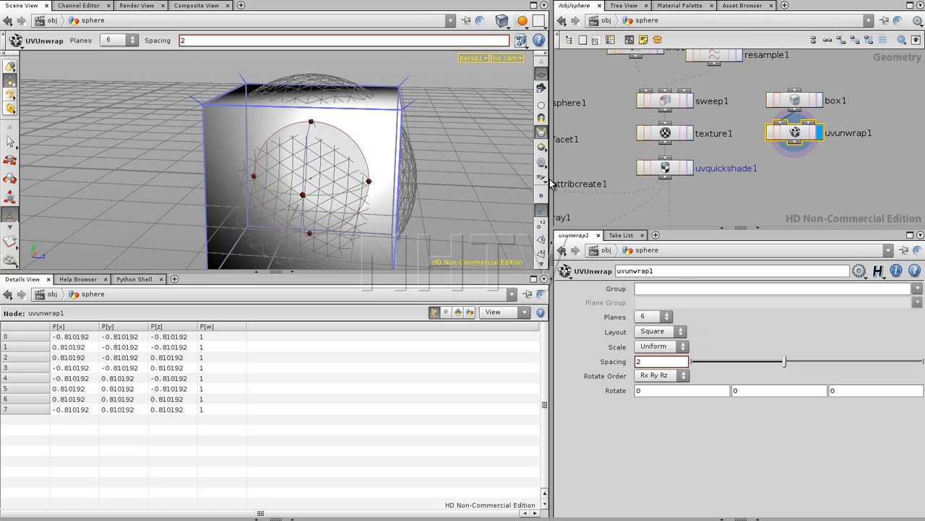
left_click(457, 313)
left_click(445, 317)
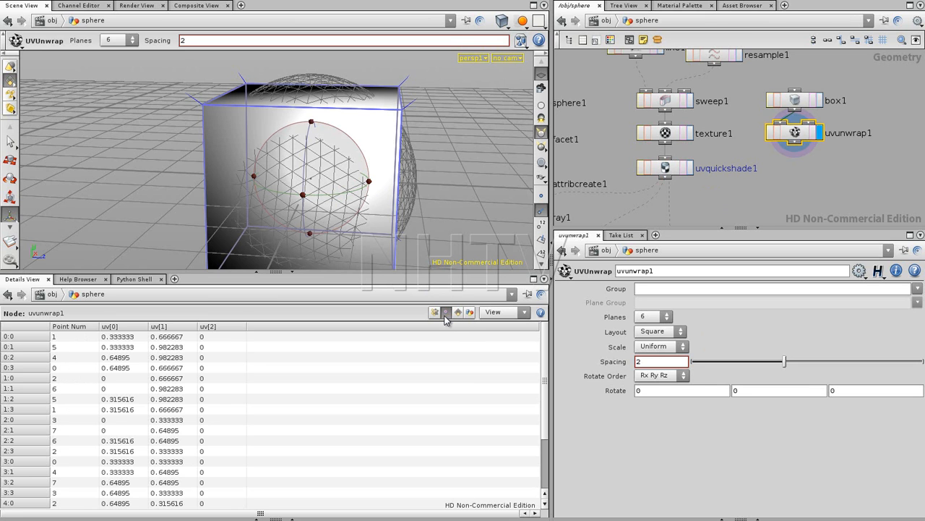
left_click(435, 312)
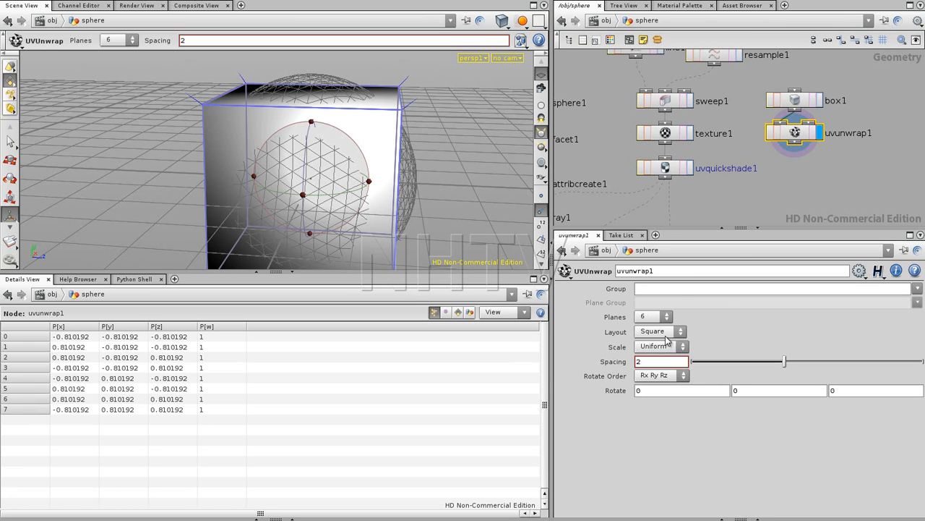
- Rearrange box1 and uvunwrap1 in the network, leaving a wider vertical gap between them
left_click_drag(796, 135, 794, 152)
left_click_drag(806, 104, 805, 100)
left_click(828, 125)
left_click_drag(795, 141, 794, 136)
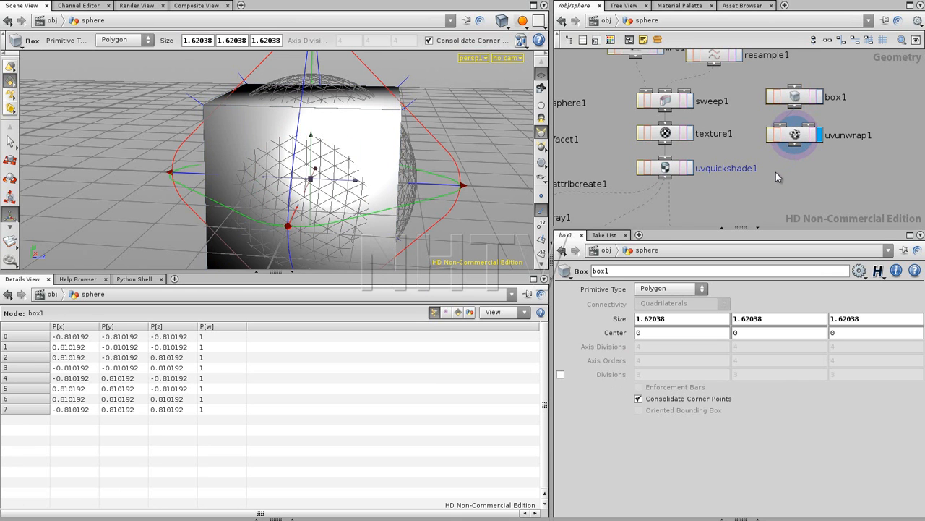
middle_click_drag(829, 180, 885, 122)
scroll(823, 137, "down", 2)
mouse_move(821, 136)
middle_mouse_down()
mouse_move(786, 164)
mouse_move(816, 129)
middle_mouse_up()
scroll(795, 161, "up", 3)
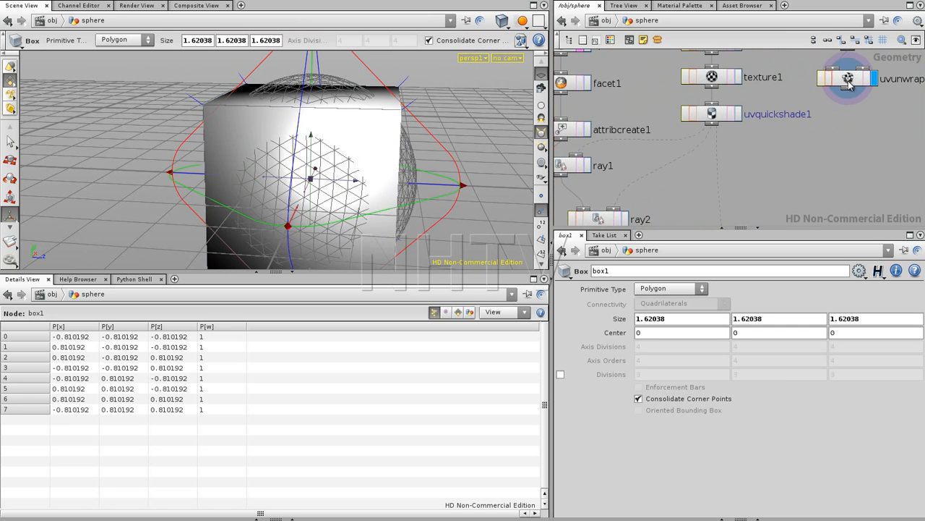
left_click_drag(848, 78, 847, 100)
middle_click_drag(879, 67, 857, 126)
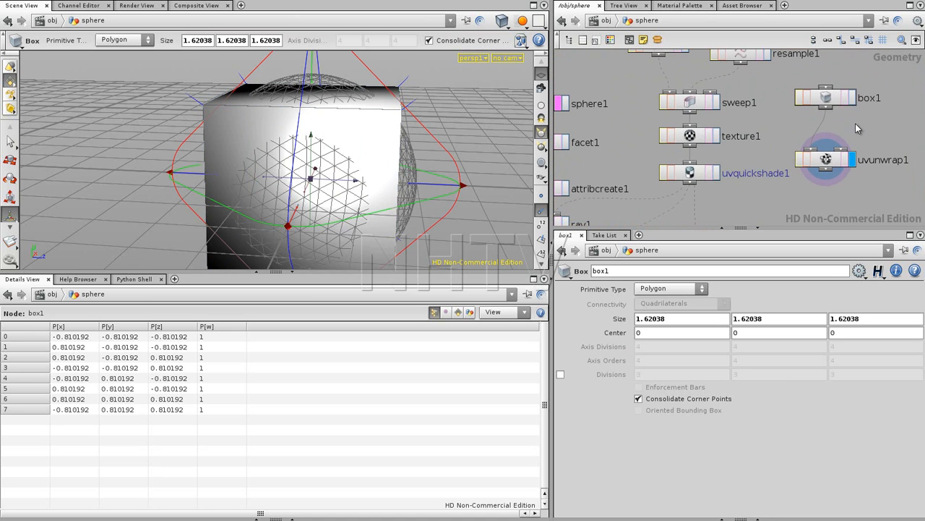
- Insert a Null node below uvquickshade1, between it and the downstream ray nodes
middle_click_drag(743, 183, 743, 145)
key("Tab")
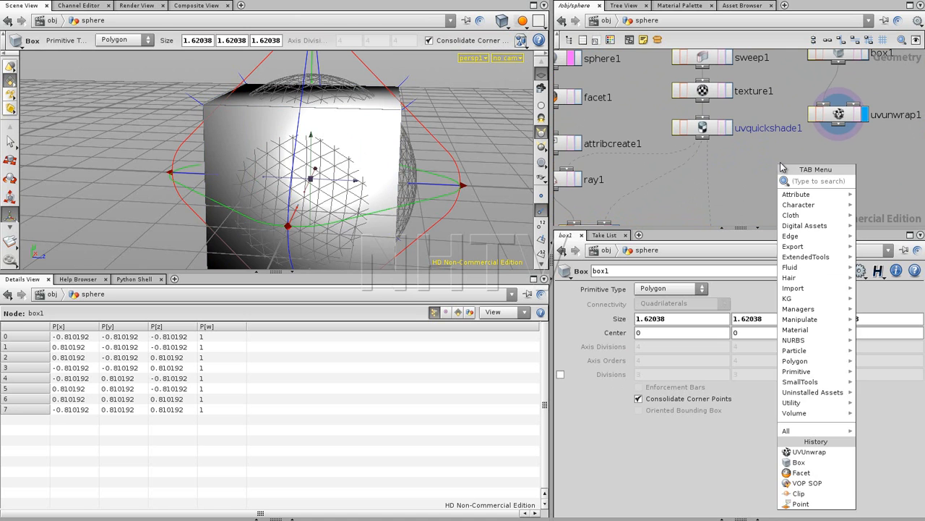
type("Null")
left_click(867, 180)
left_click(679, 157)
left_click_drag(686, 167, 705, 184)
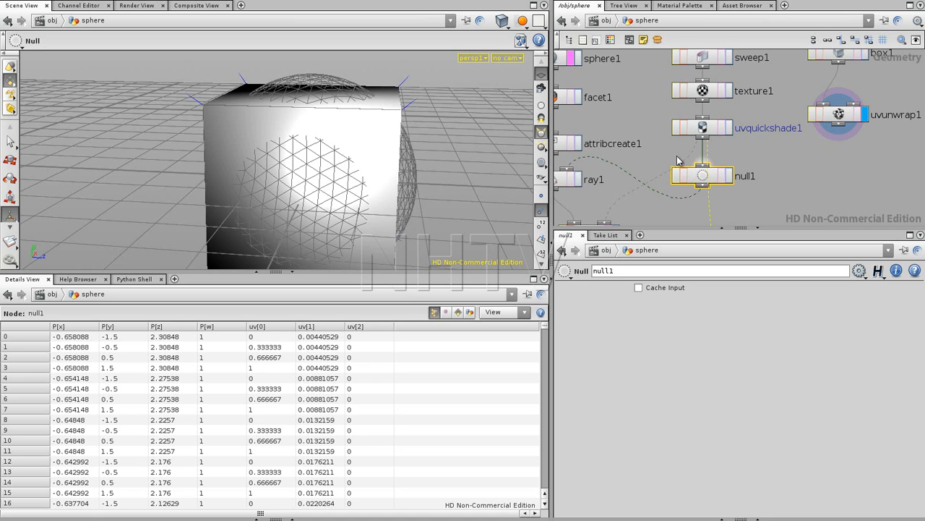
- Detach null1 and reinsert it below uvquickshade1 so that it also feeds ray2
left_click(702, 148)
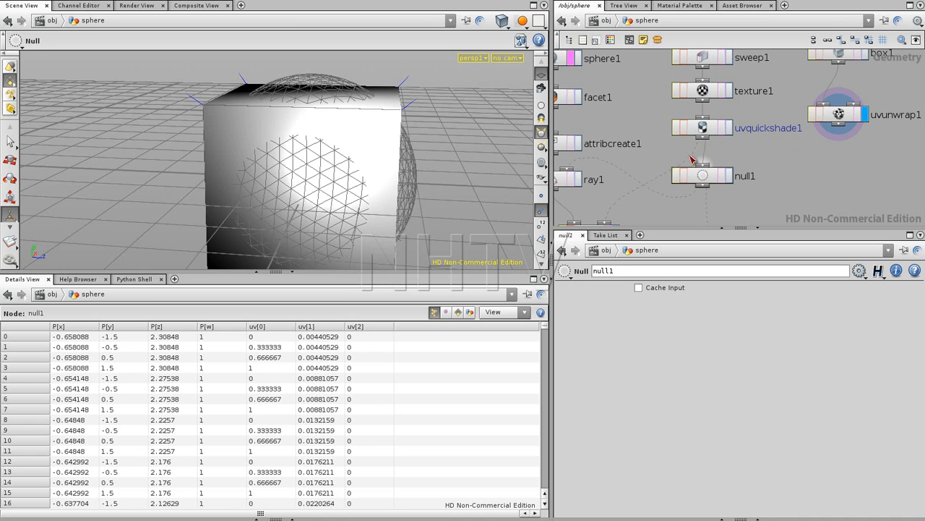
key("Delete")
left_click_drag(709, 175, 756, 179)
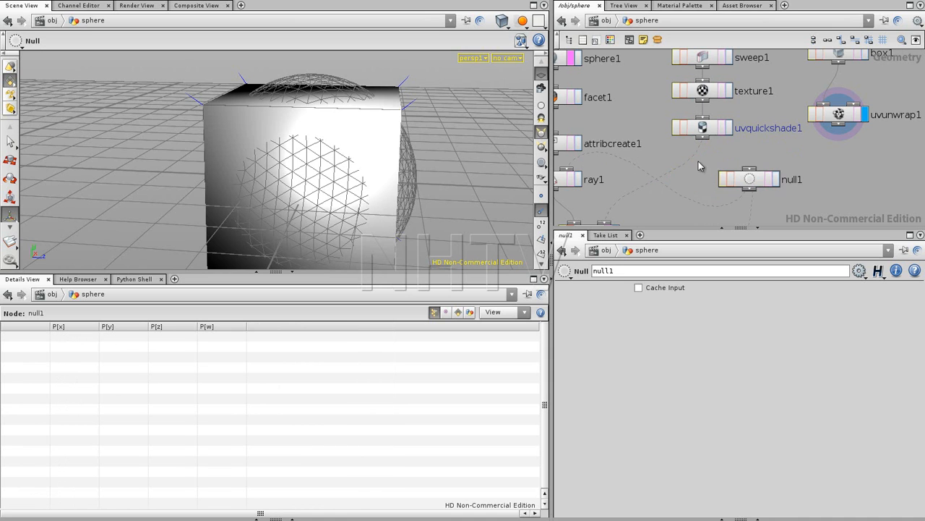
left_click_drag(700, 141, 705, 185)
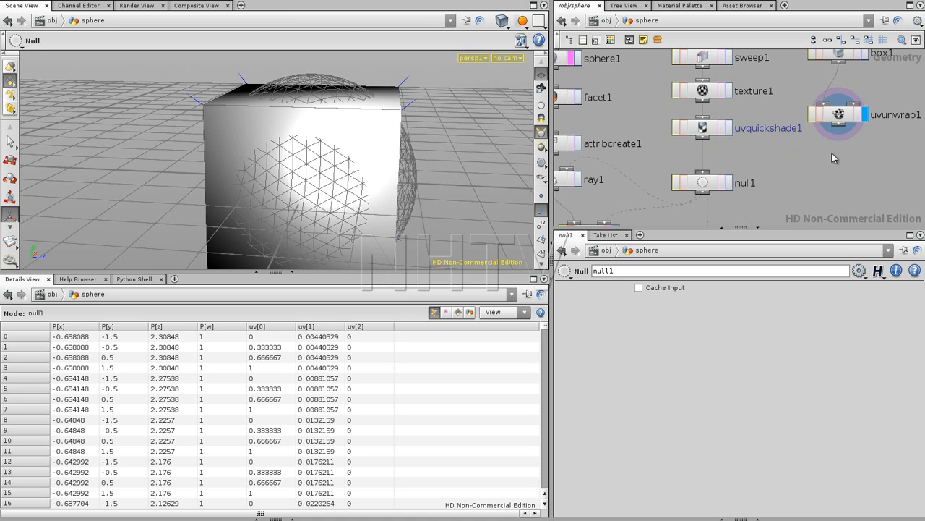
- Connect uvunwrap1 to null1 in place of uvquickshade1 and display vopsop1 to show the sphere cut by the box
left_click_drag(840, 126, 705, 172)
middle_click_drag(800, 195, 792, 151)
middle_click_drag(747, 214, 805, 91)
middle_click_drag(755, 170, 758, 137)
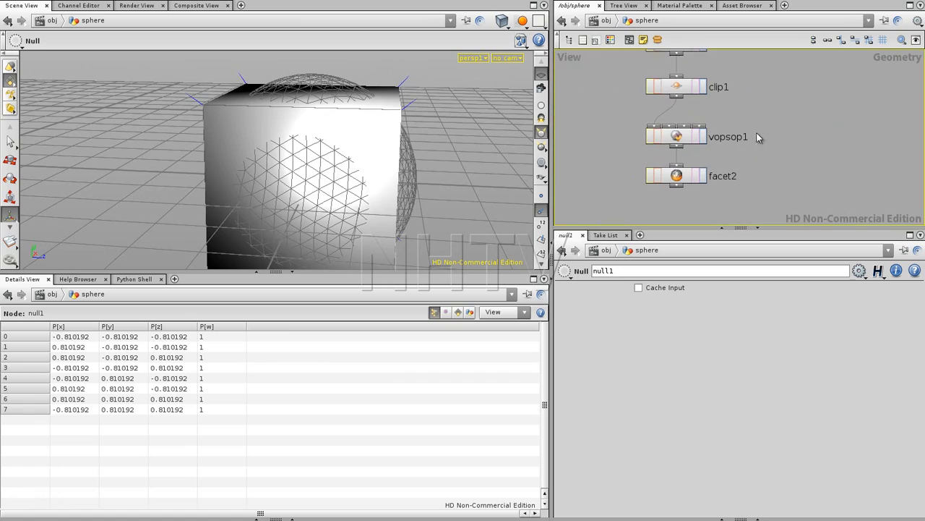
left_click(705, 136)
left_click_drag(355, 139, 587, 149, "alt")
- Turn off the display of point normals on the cut sphere in the viewport
middle_click_drag(793, 113, 707, 211)
middle_click_drag(741, 117, 801, 114)
middle_click_drag(734, 206, 777, 108)
middle_click_drag(774, 152, 805, 84)
left_click(687, 129)
middle_click_drag(802, 118, 745, 206)
middle_click_drag(811, 114, 728, 212)
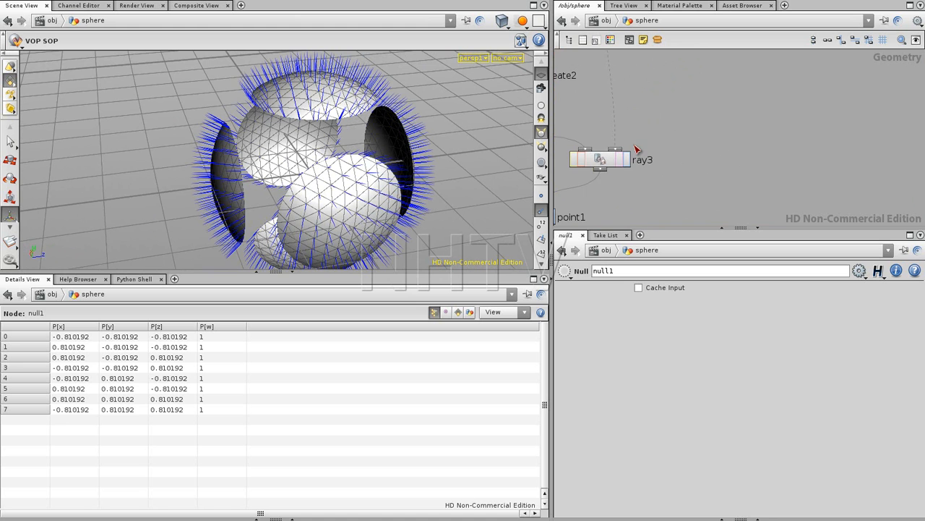
left_click(541, 210)
- Insert a Transform node between box1 and uvunwrap1
middle_click_drag(758, 92, 768, 215)
middle_click_drag(791, 79, 774, 140)
middle_click_drag(741, 89, 748, 135)
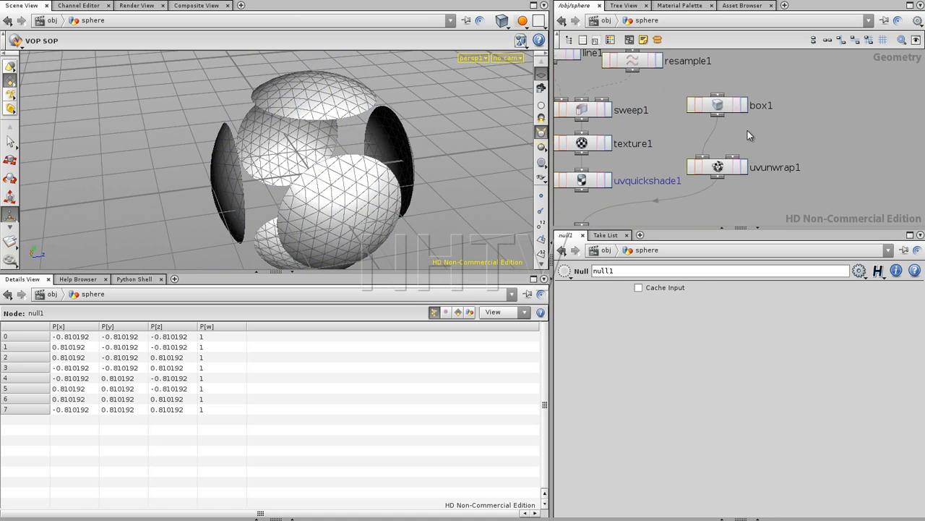
left_click(719, 106)
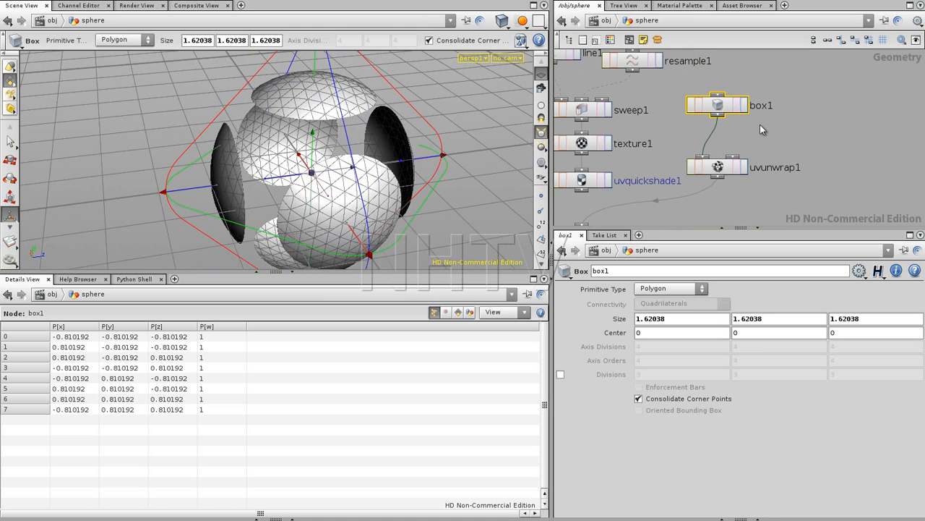
left_click(770, 137)
key("Tab")
type("tr")
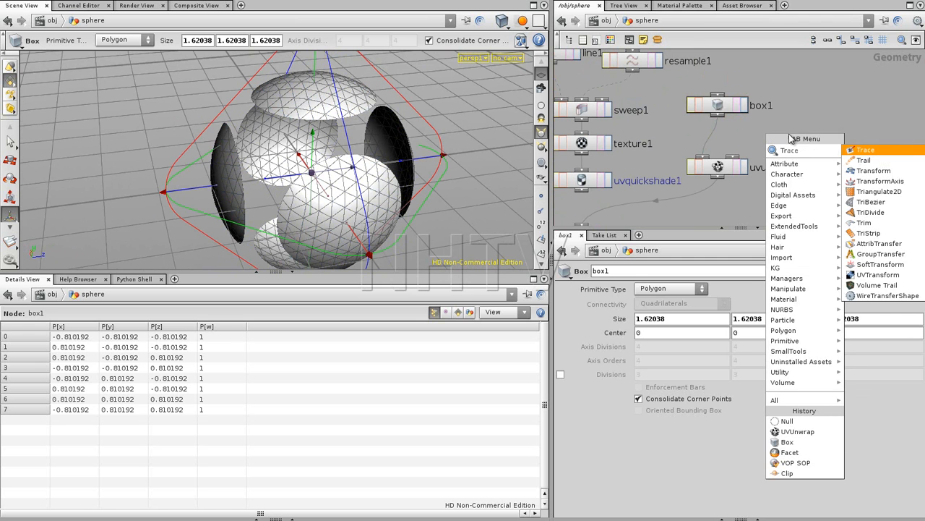
left_click(869, 174)
left_click(727, 143)
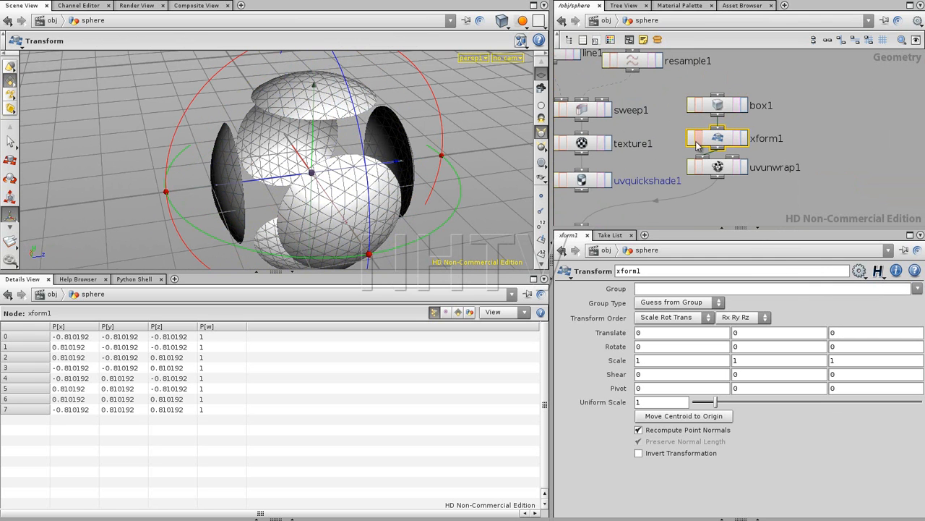
- Rotate the cutting box with xform1 to about -13.4, 2.7 and 25.6 degrees in X, Y and Z
mouse_move(365, 243)
left_mouse_down()
mouse_move(340, 264)
mouse_move(215, 239)
mouse_move(134, 184)
mouse_move(409, 215)
mouse_move(367, 246)
left_mouse_up()
middle_click_drag(391, 149, 428, 186, "alt")
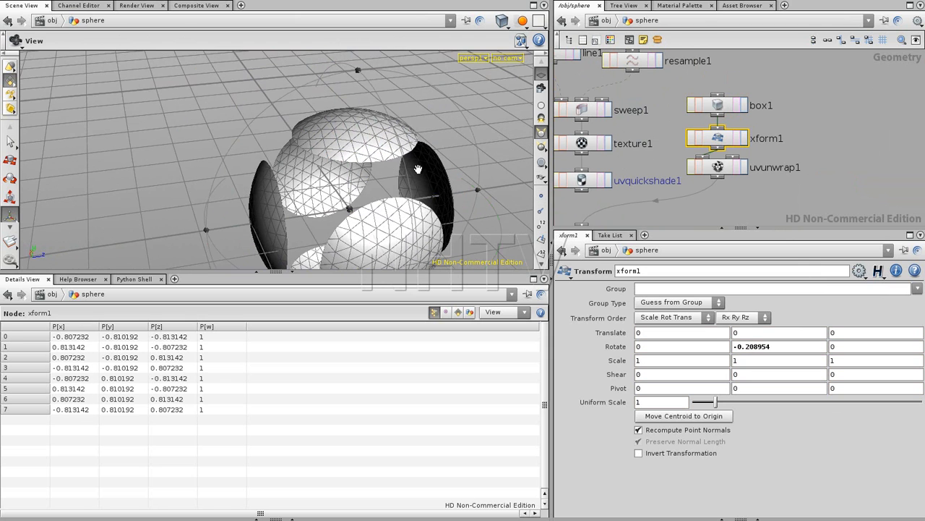
left_click_drag(355, 71, 425, 182)
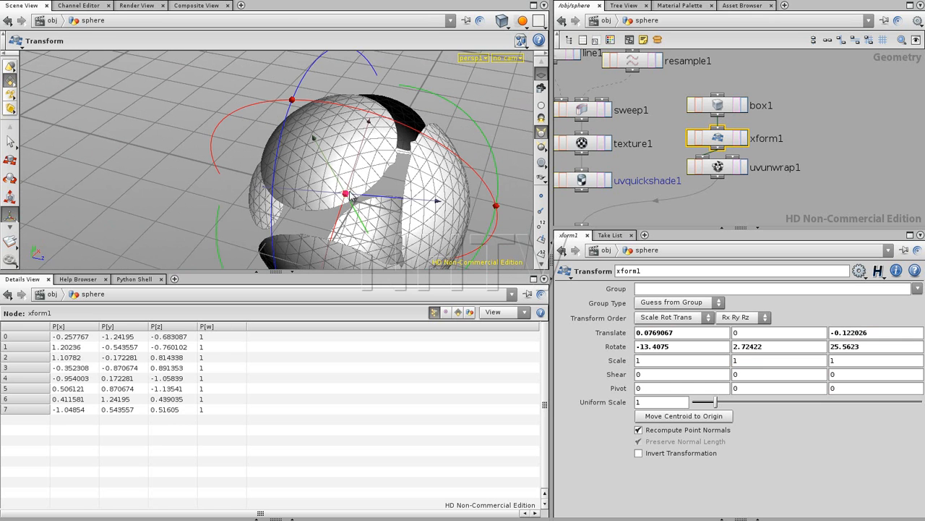
- Move the cutting box with xform1 to a translation of about -0.06, 0, -0.02
left_click_drag(347, 201, 351, 202)
left_click_drag(349, 201, 346, 192)
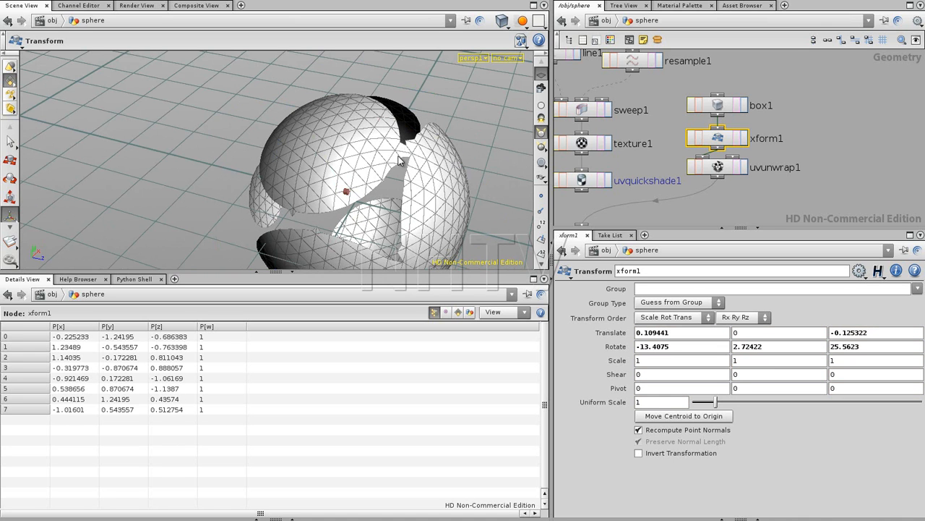
left_click_drag(308, 194, 342, 186, "alt")
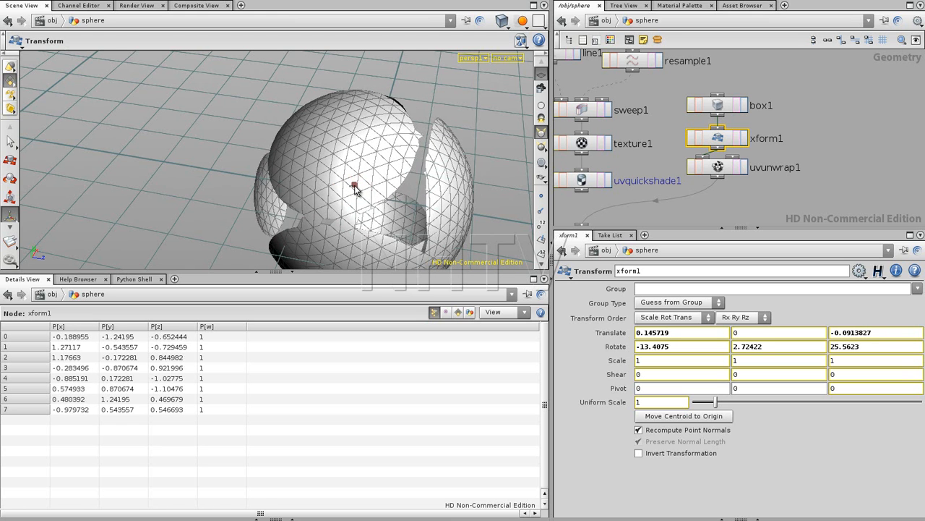
left_click_drag(361, 205, 299, 161)
key("Escape")
- Reconnect uvquickshade1 to null1 in place of uvunwrap1 and view the sphere cut by the swept surface
middle_click_drag(812, 153, 807, 129)
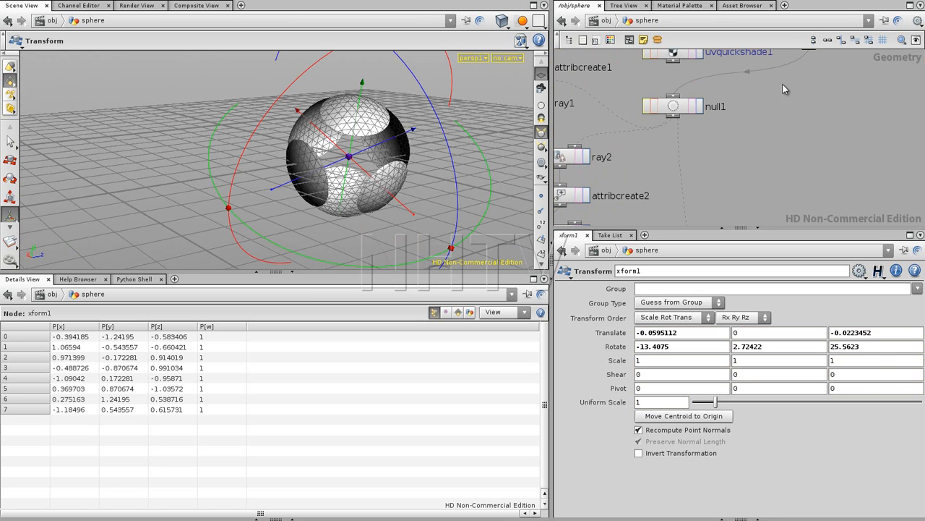
middle_click_drag(775, 143, 825, 67)
scroll(860, 150, "down", 5)
middle_click_drag(843, 130, 795, 214)
scroll(795, 186, "up", 3)
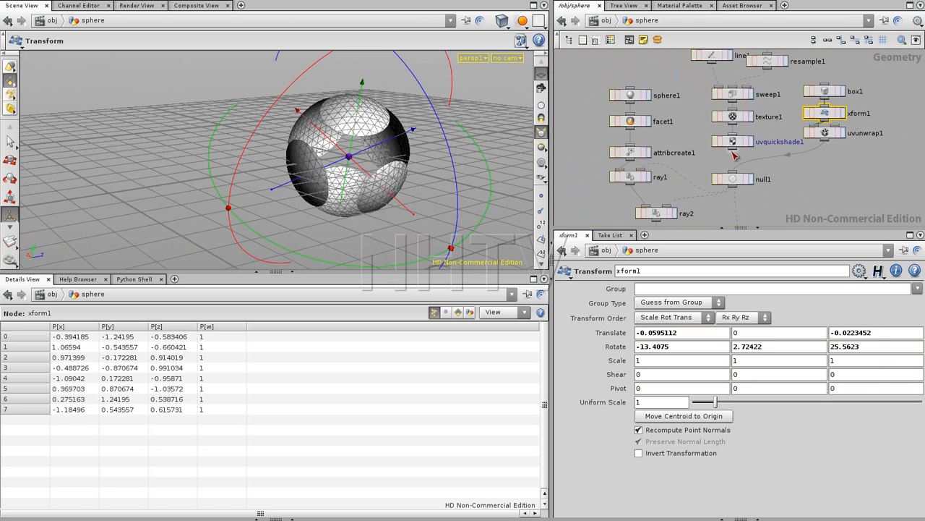
left_click(732, 173)
left_click_drag(380, 164, 314, 205, "alt")
middle_click_drag(314, 206, 331, 153, "alt")
left_click_drag(331, 153, 379, 207, "alt")
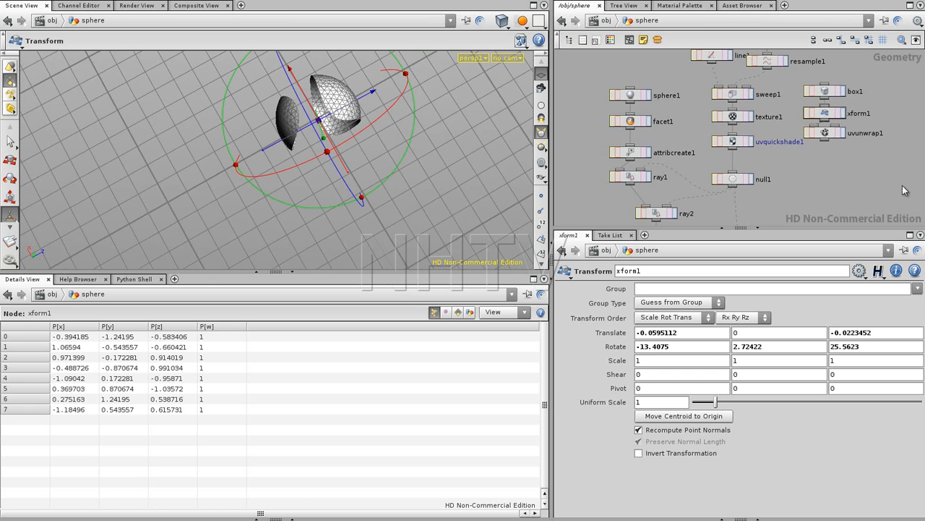